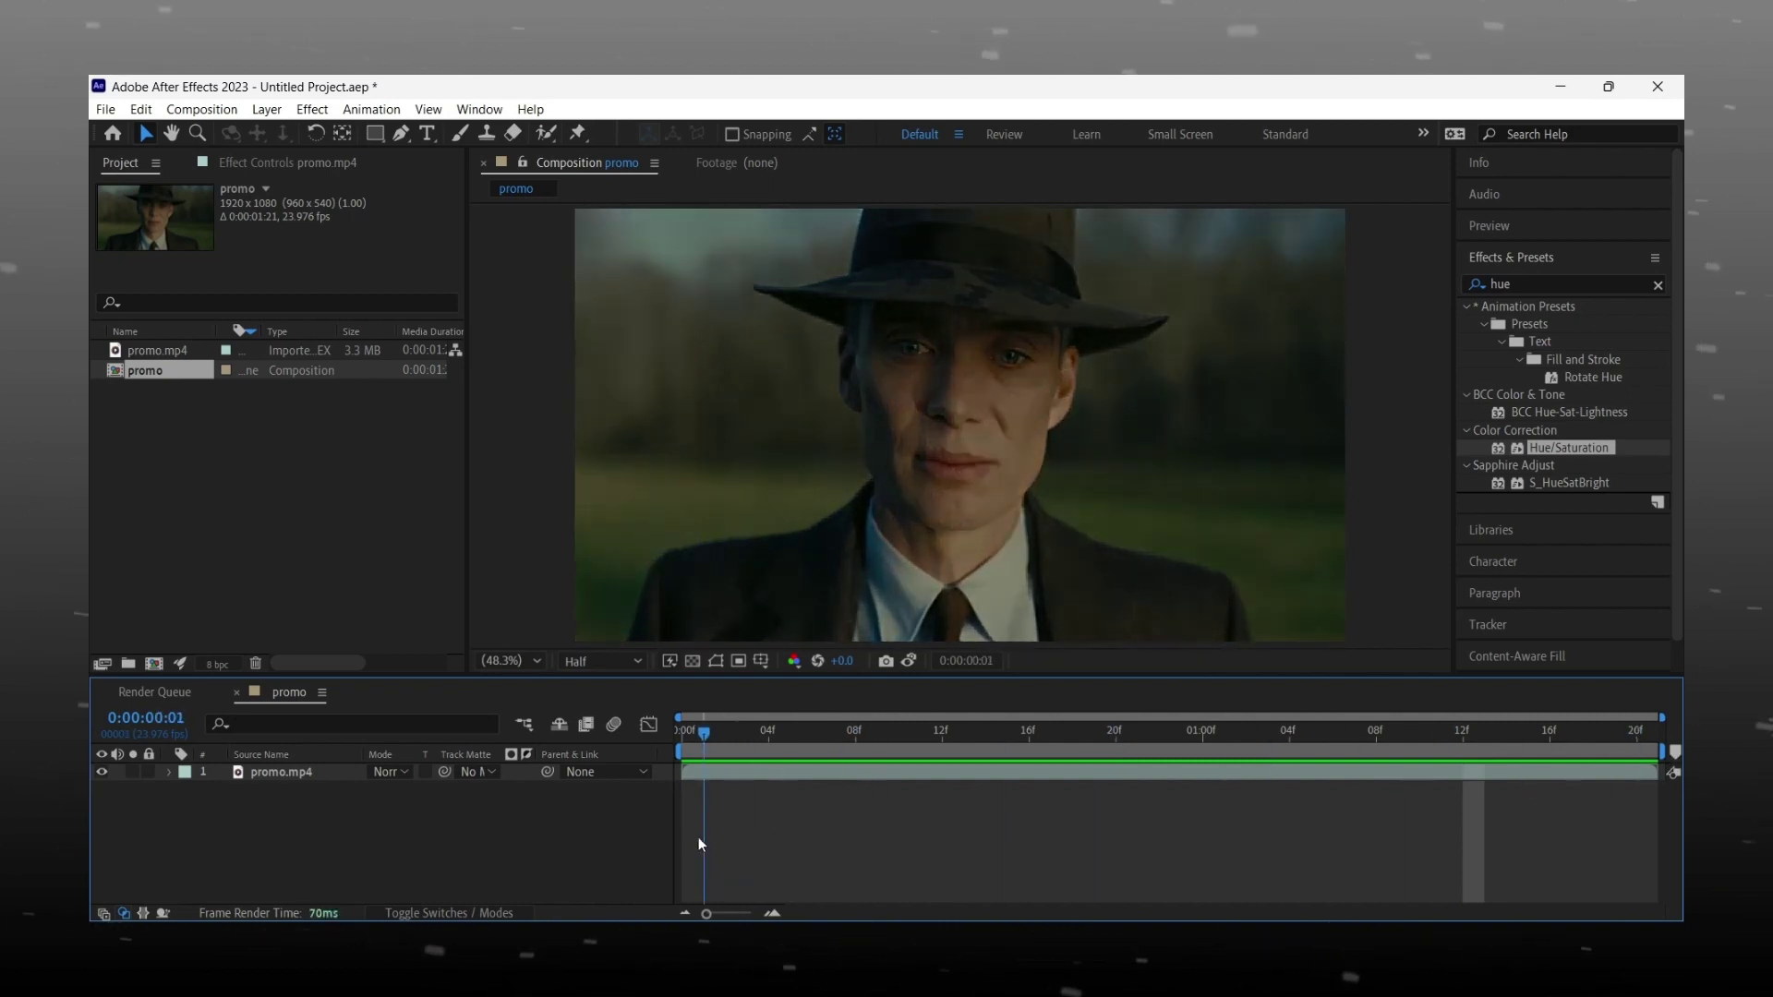
- Add a new adjustment layer above promo.mp4 from the timeline's right-click New menu
right_click(583, 854)
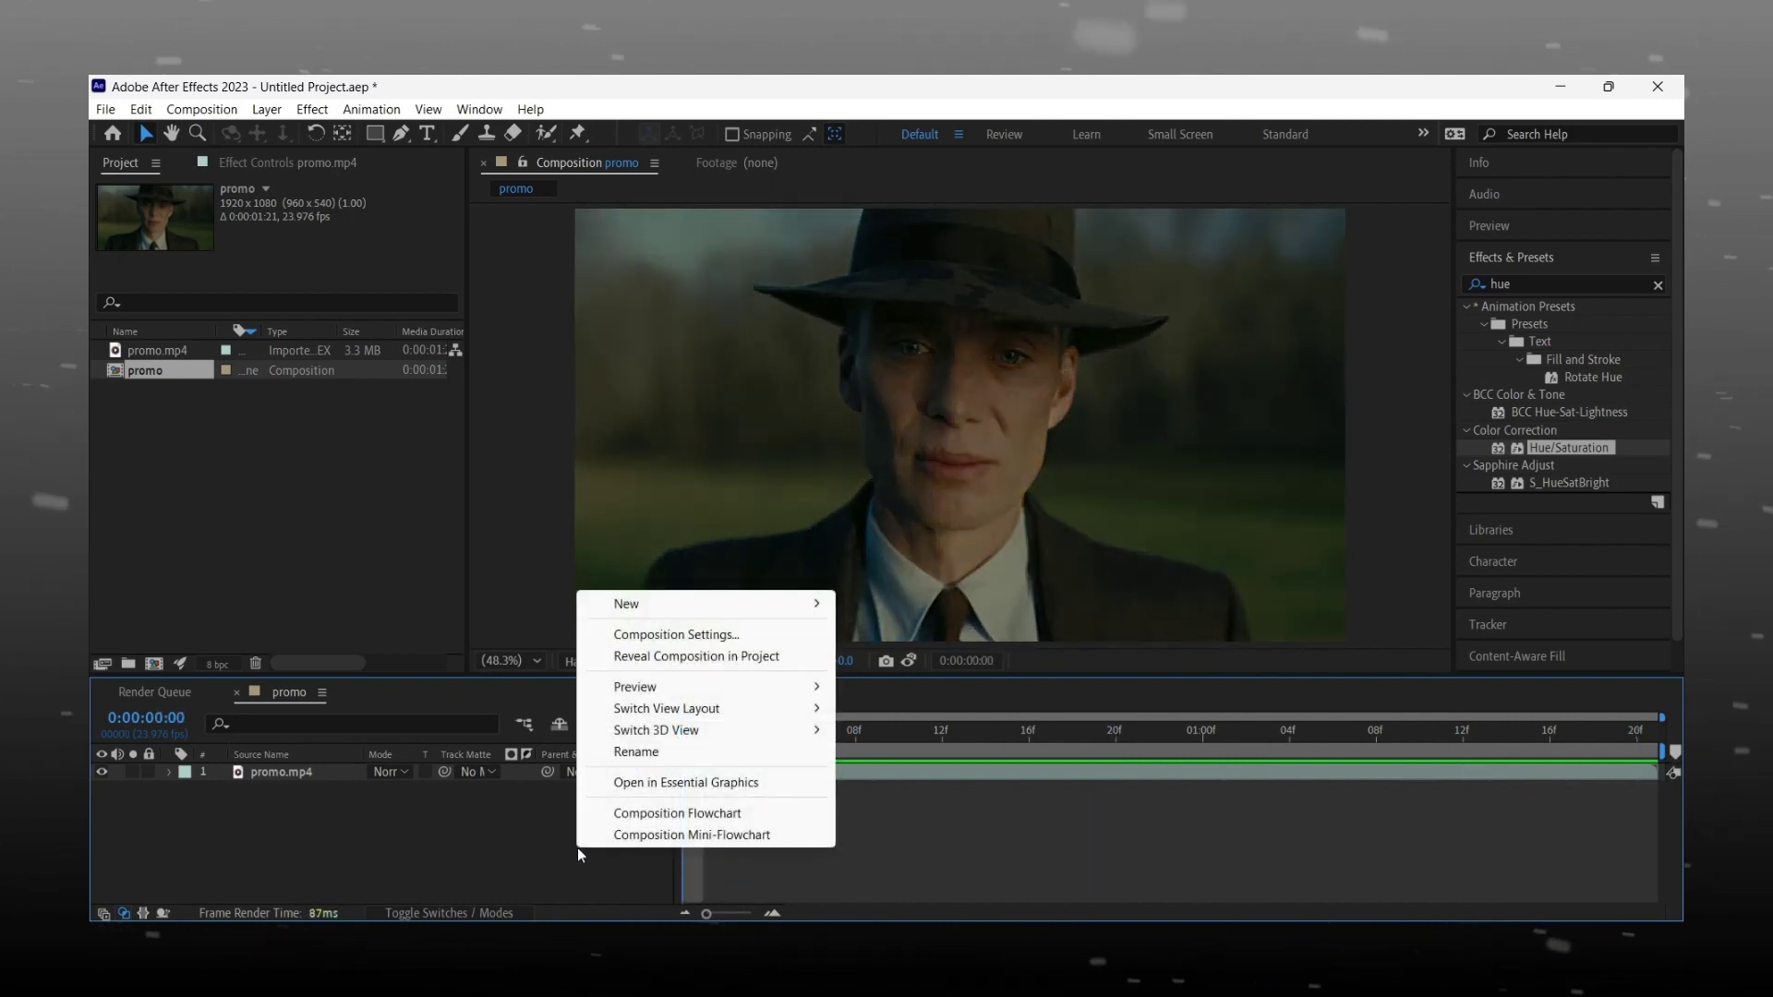
mouse_move(652, 599)
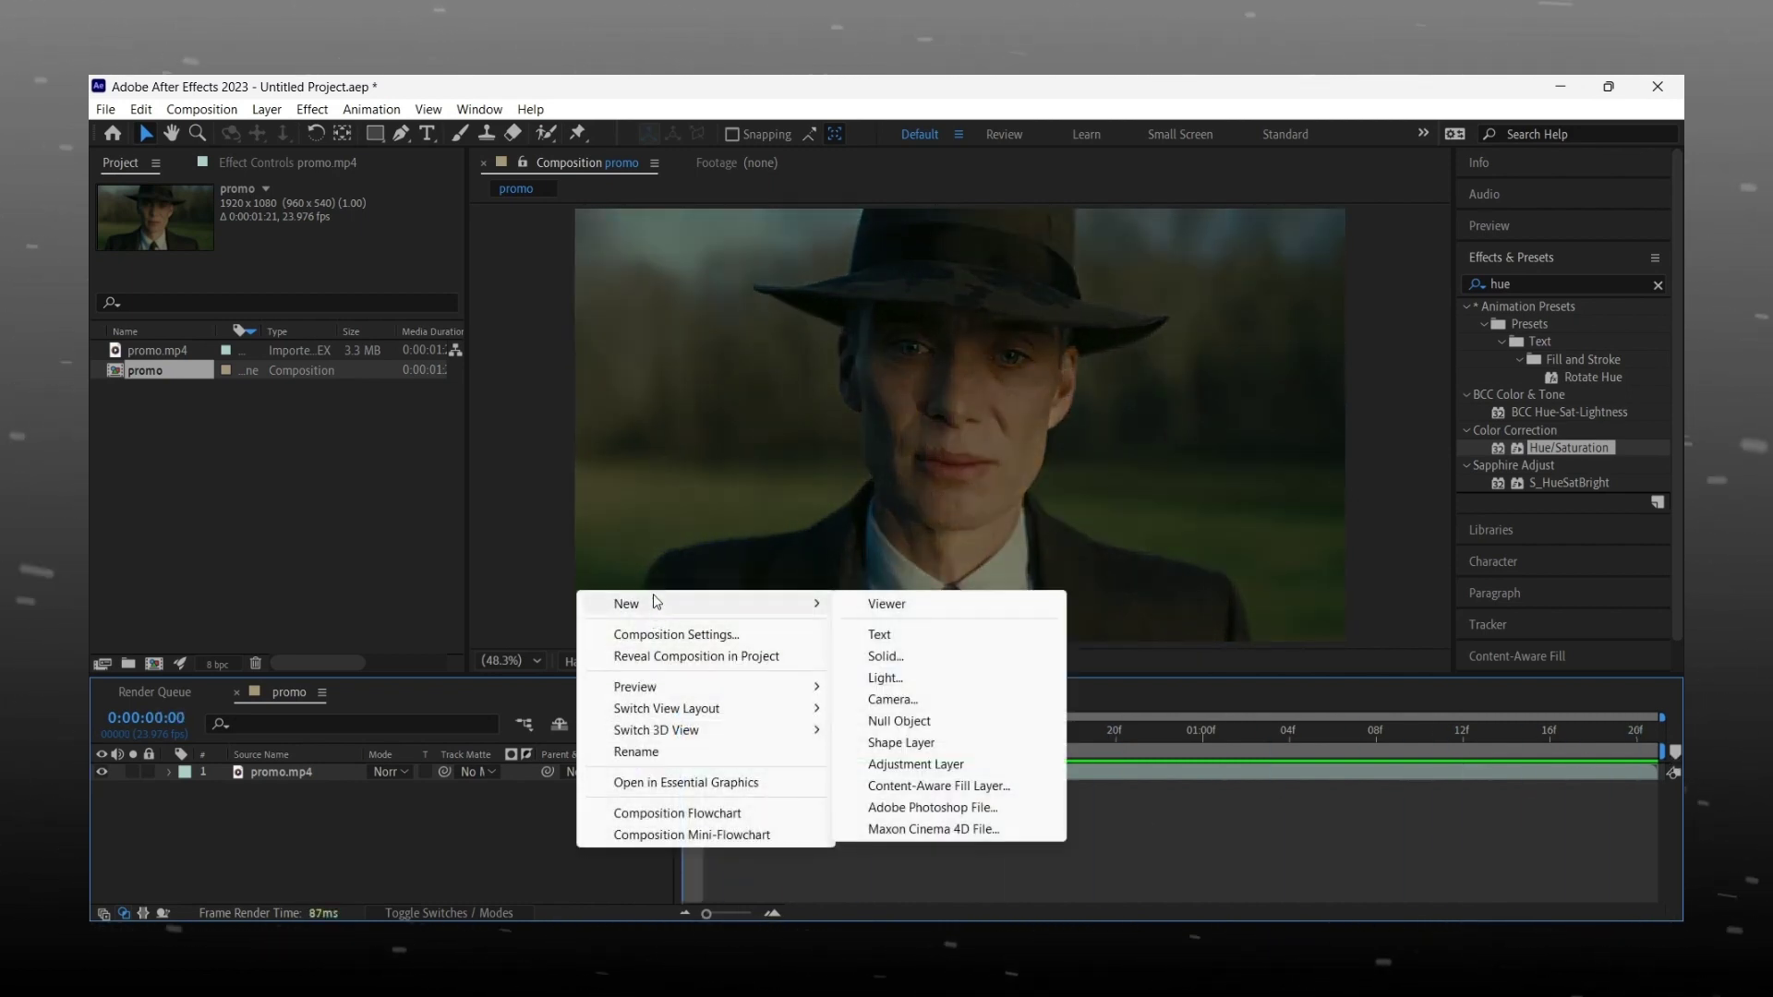
left_click(960, 764)
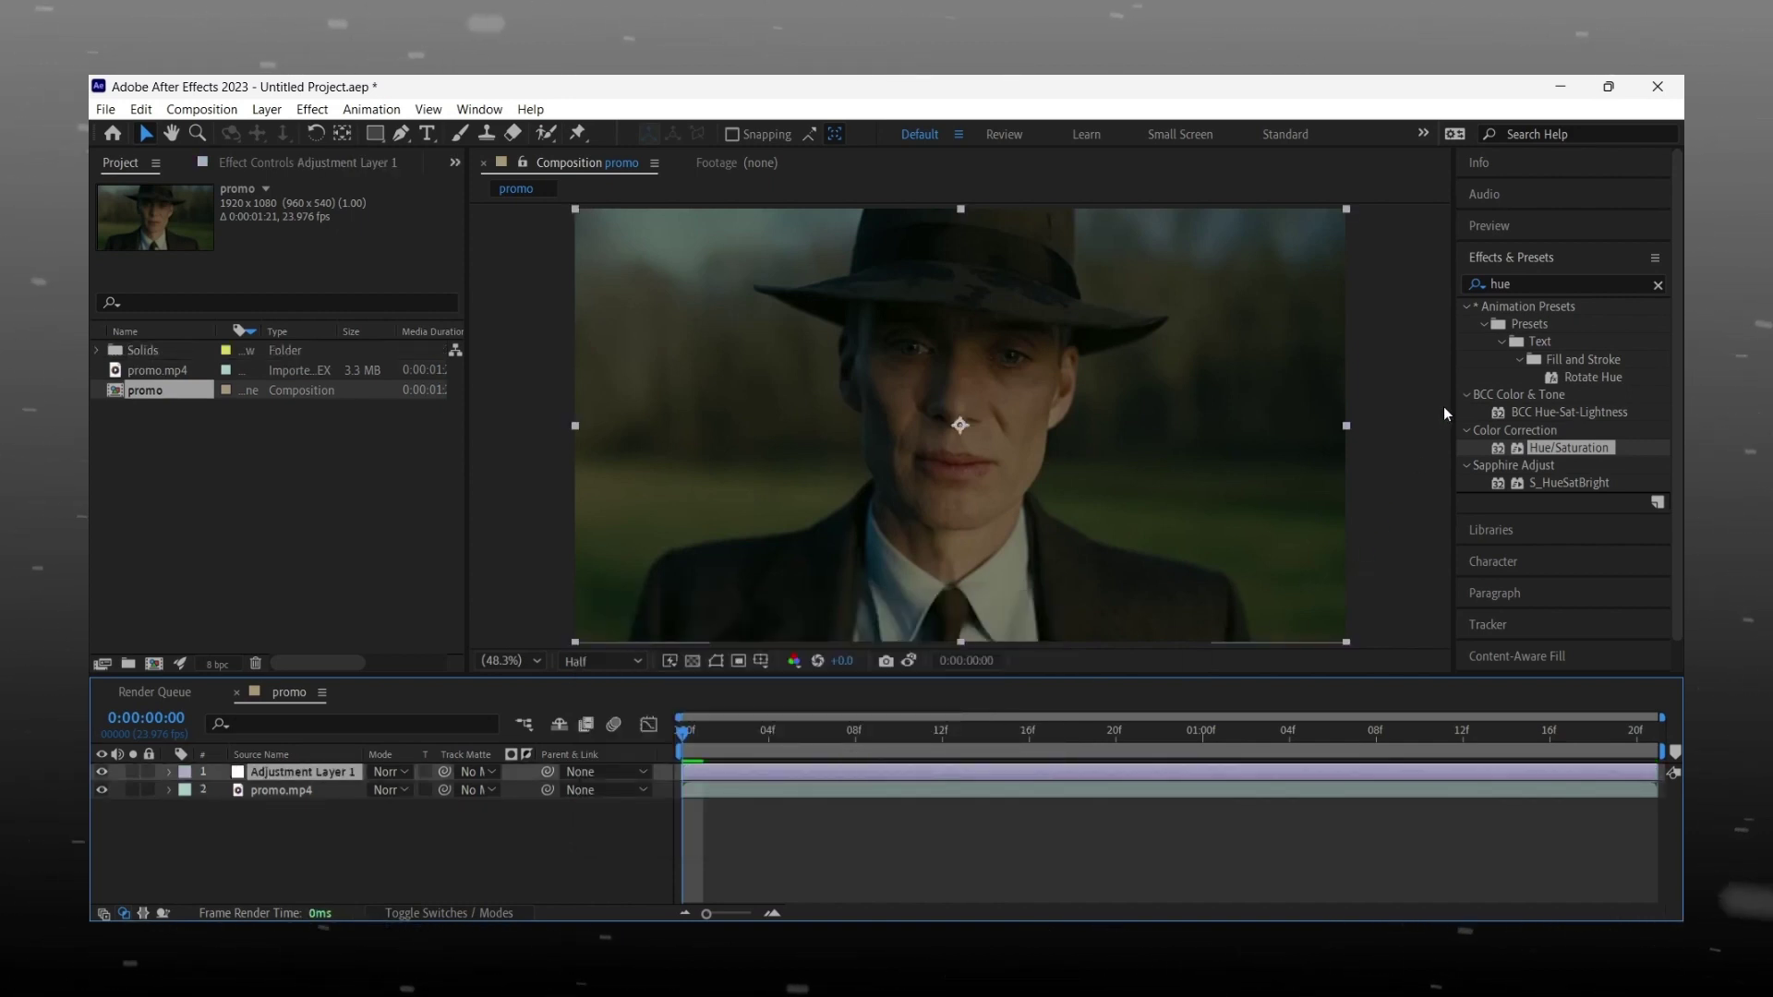
- Search effects for 'sharp' and apply Sharpen and Unsharp Mask to the adjustment layer
left_click(1454, 283)
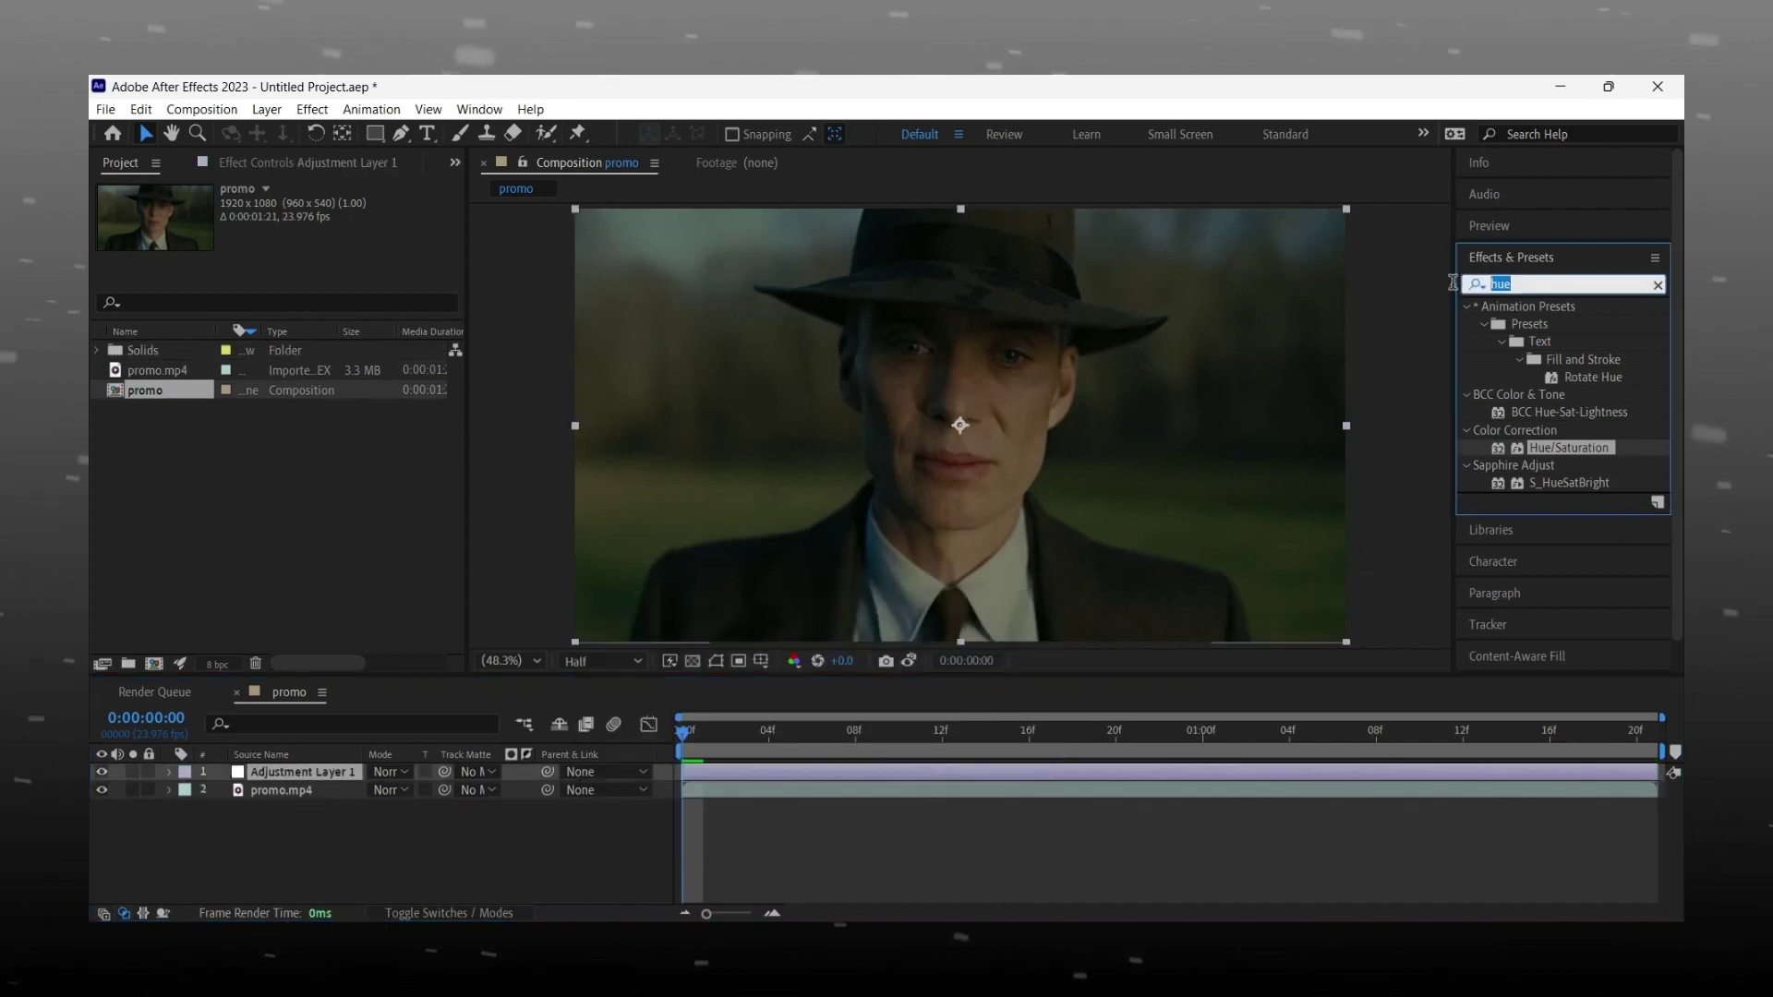
type("sharp")
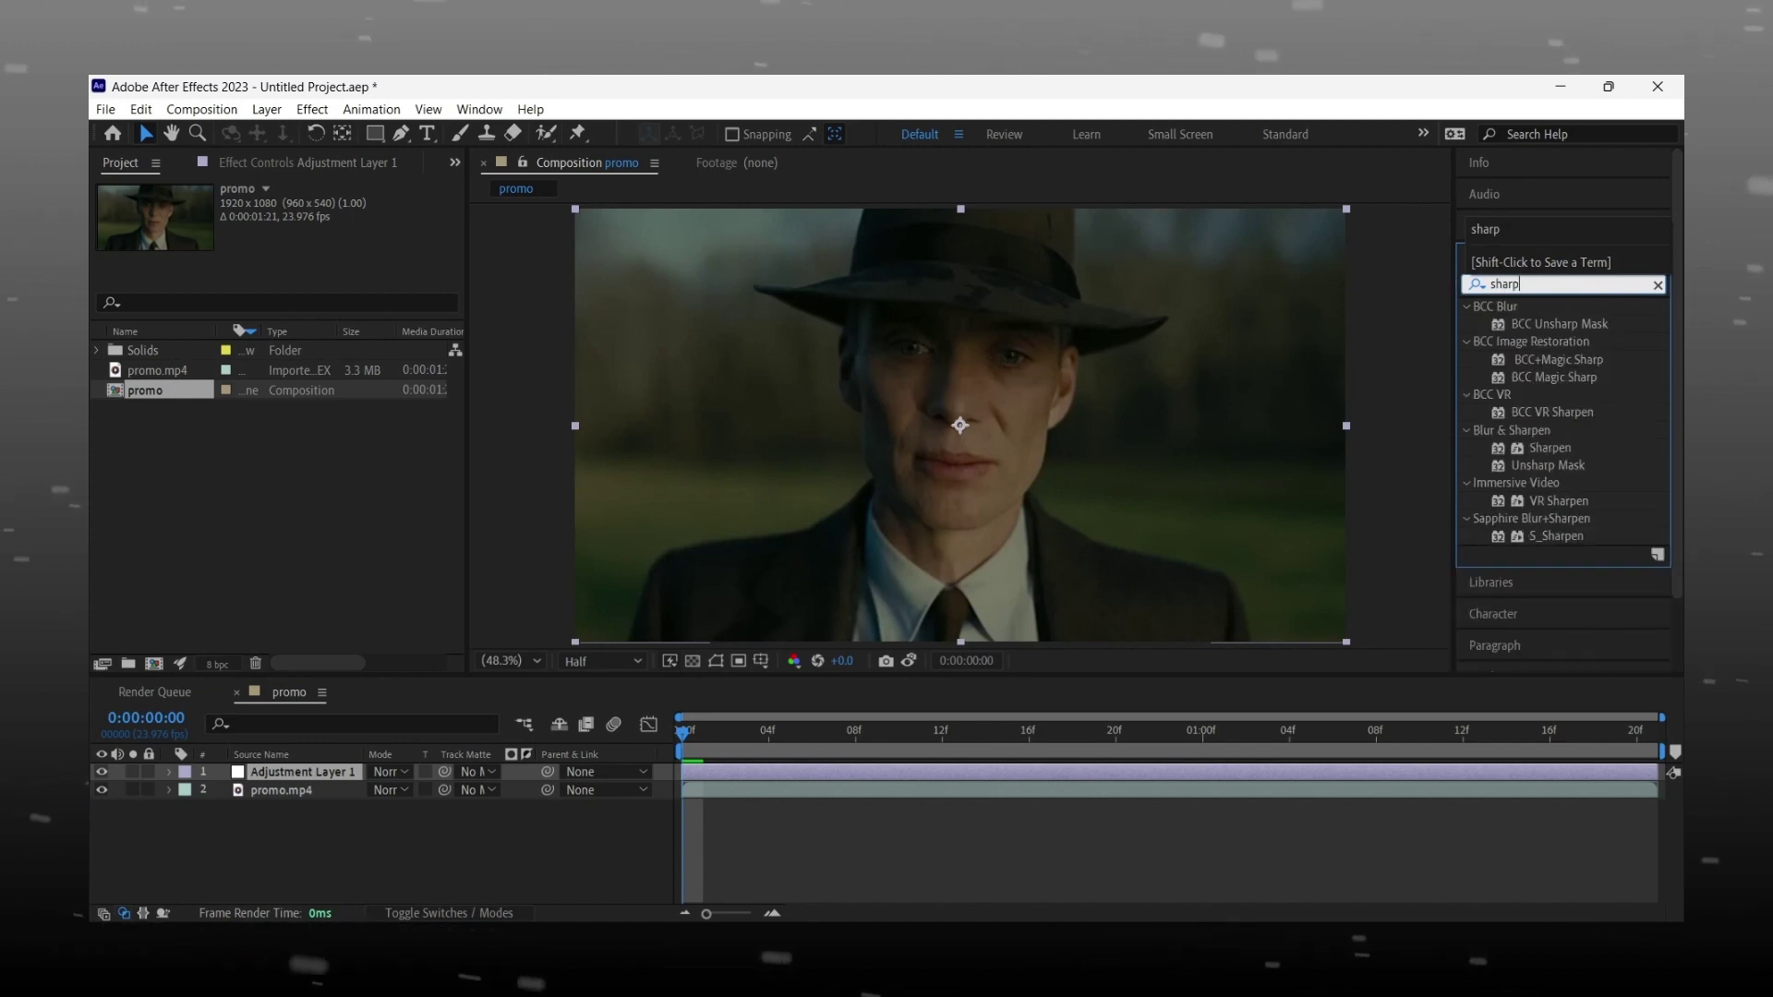
left_click_drag(1549, 448, 1162, 772)
left_click_drag(1565, 466, 1200, 772)
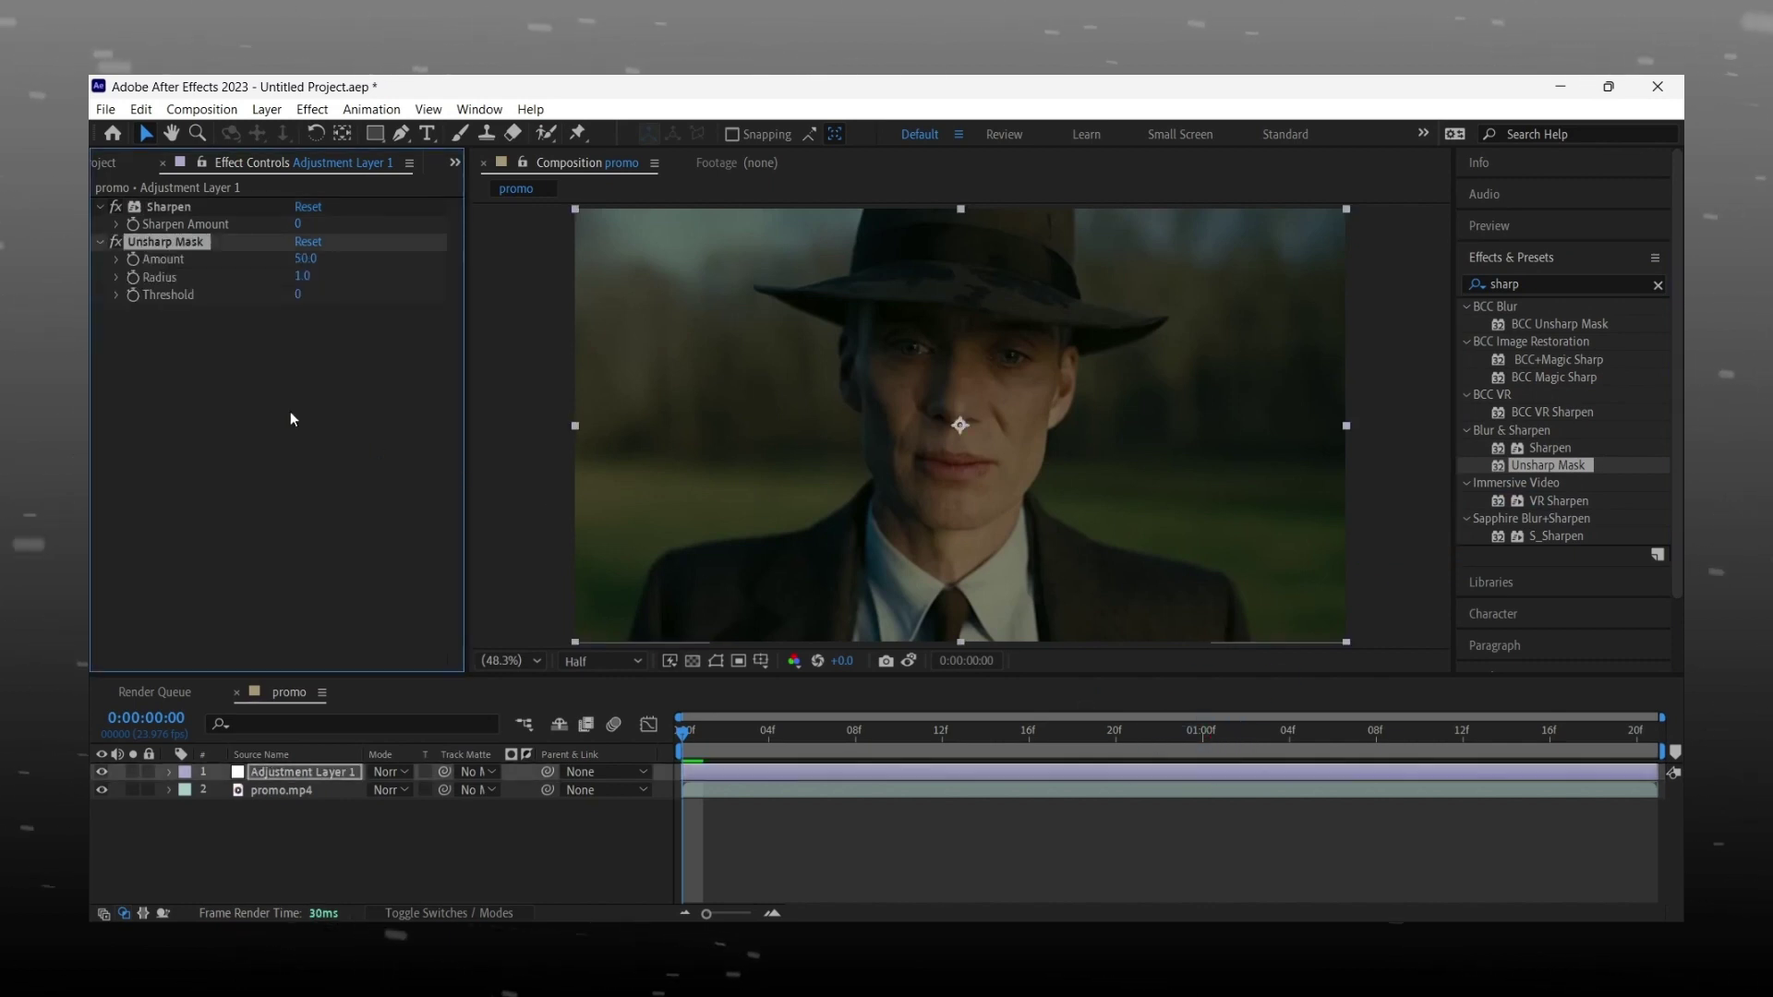
left_click(170, 377)
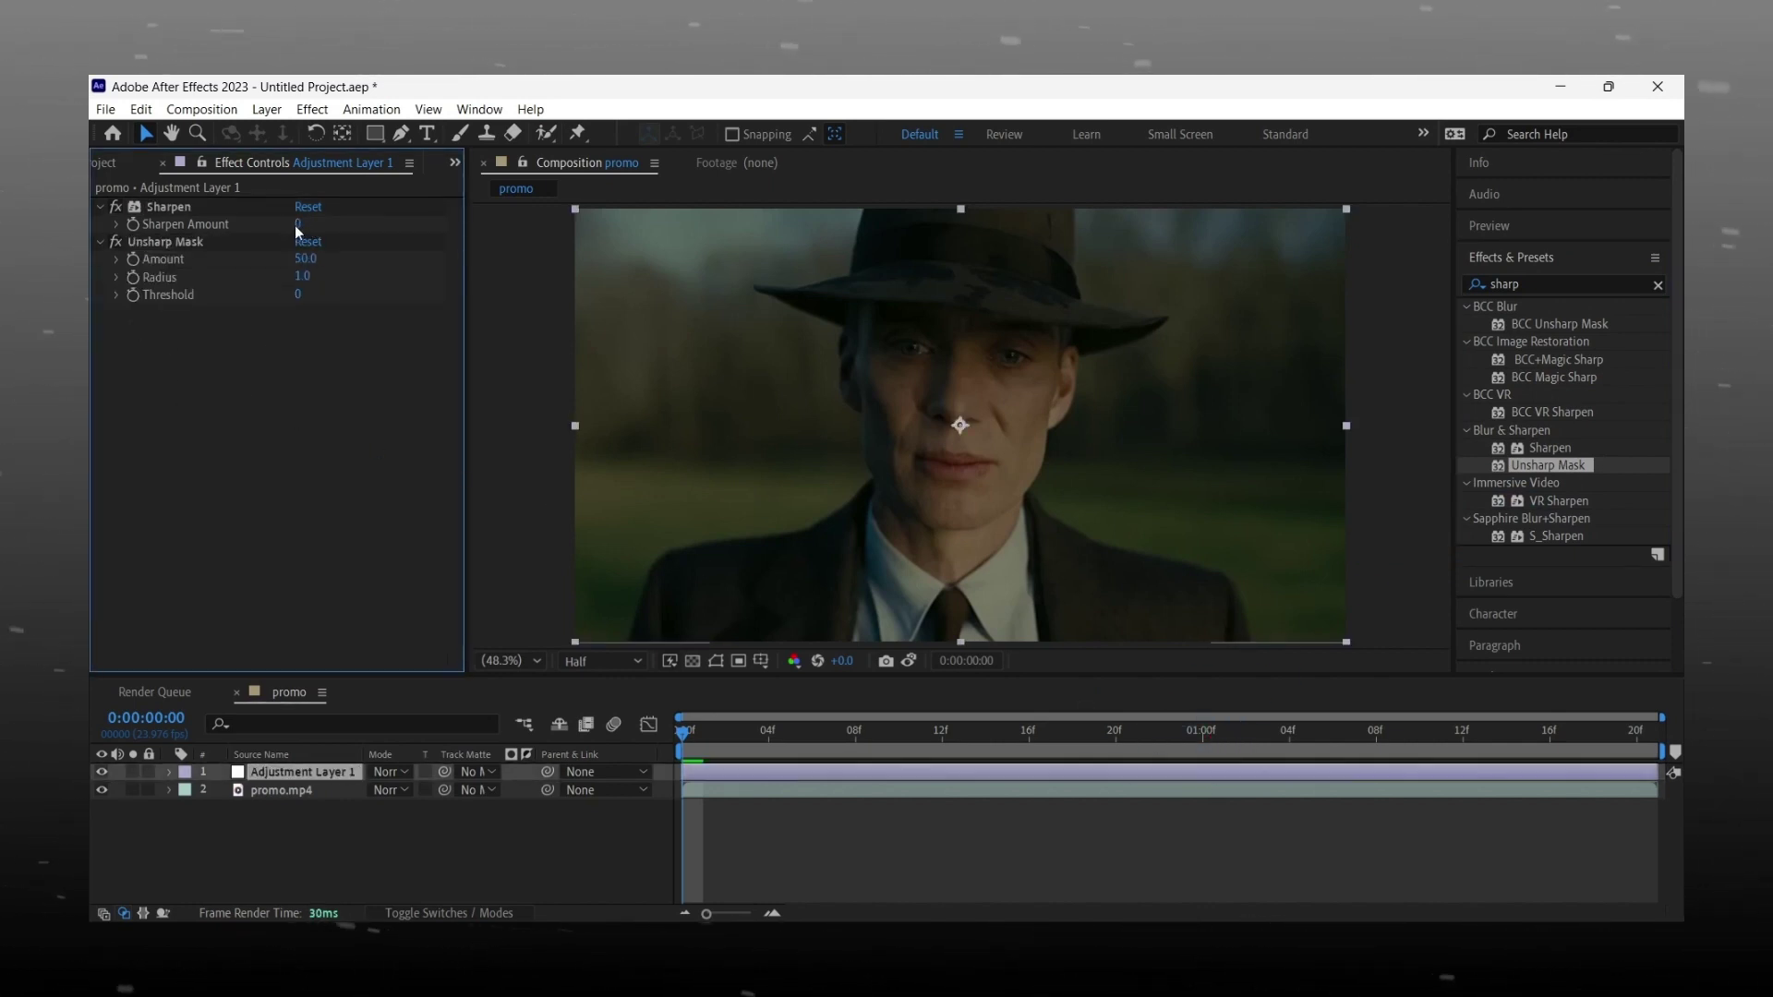
- Set Sharpen Amount to 10 and Unsharp Mask to Amount 30, Radius 10, then scrub to preview
left_click(297, 226)
type("10")
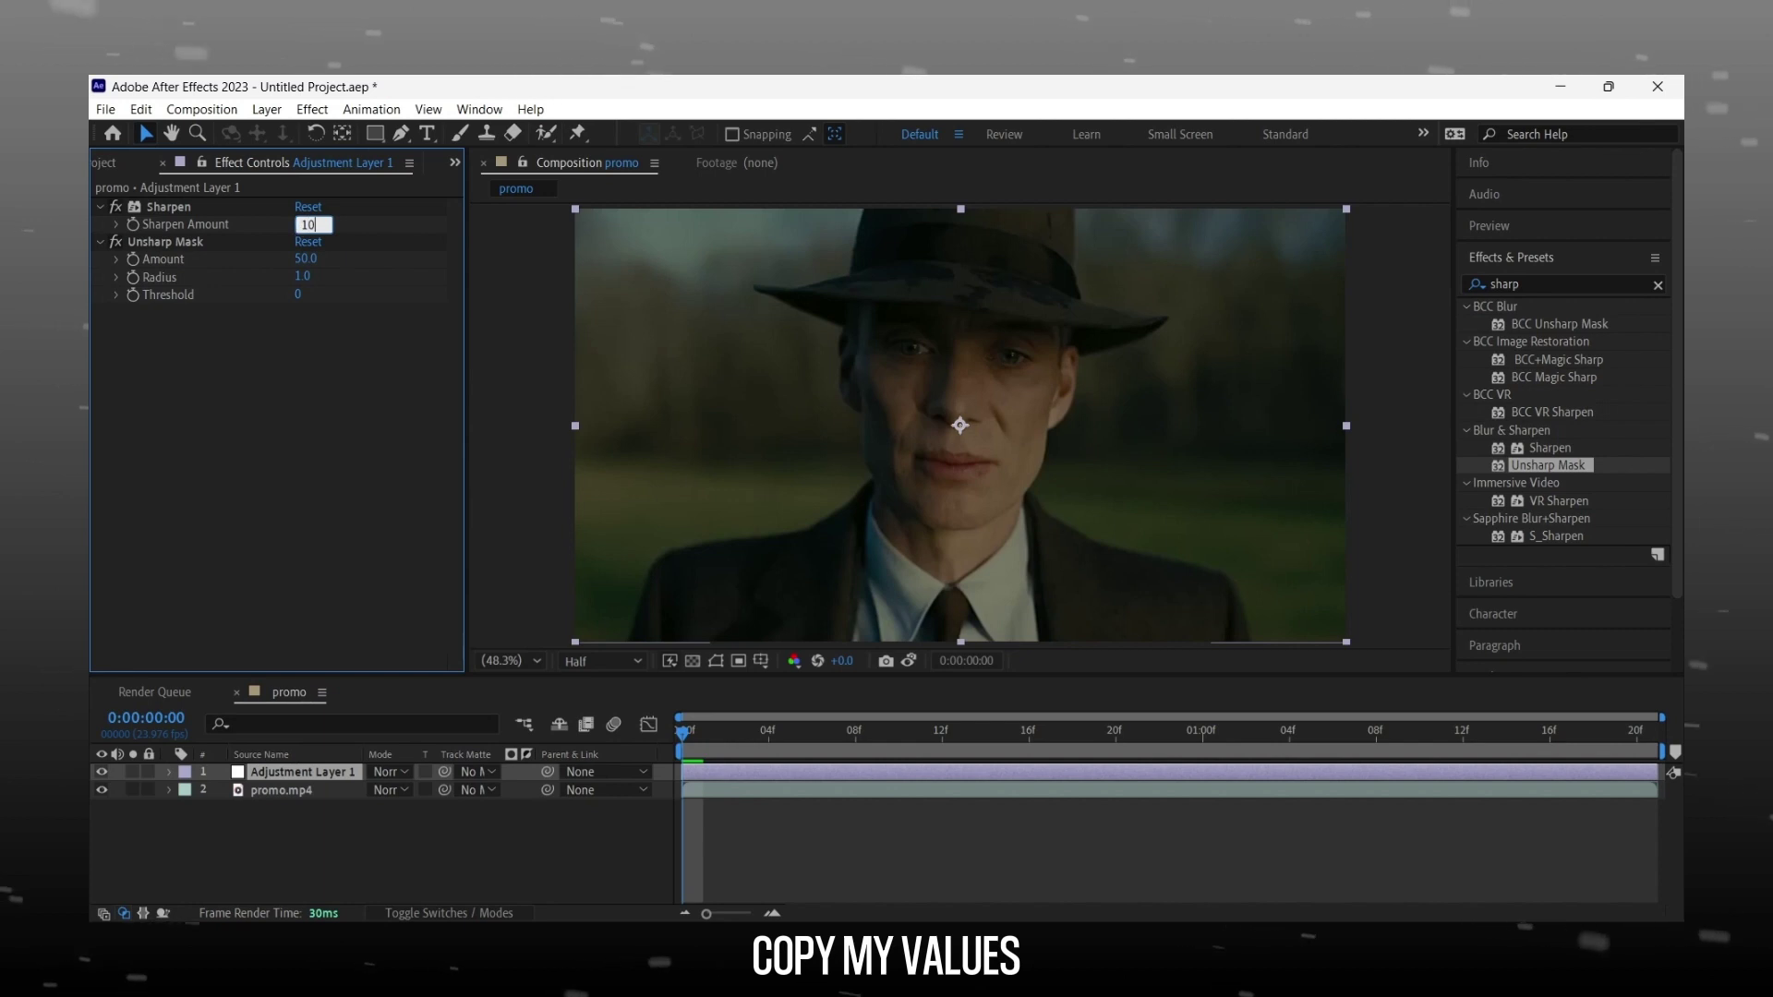
key("Return")
left_click(306, 259)
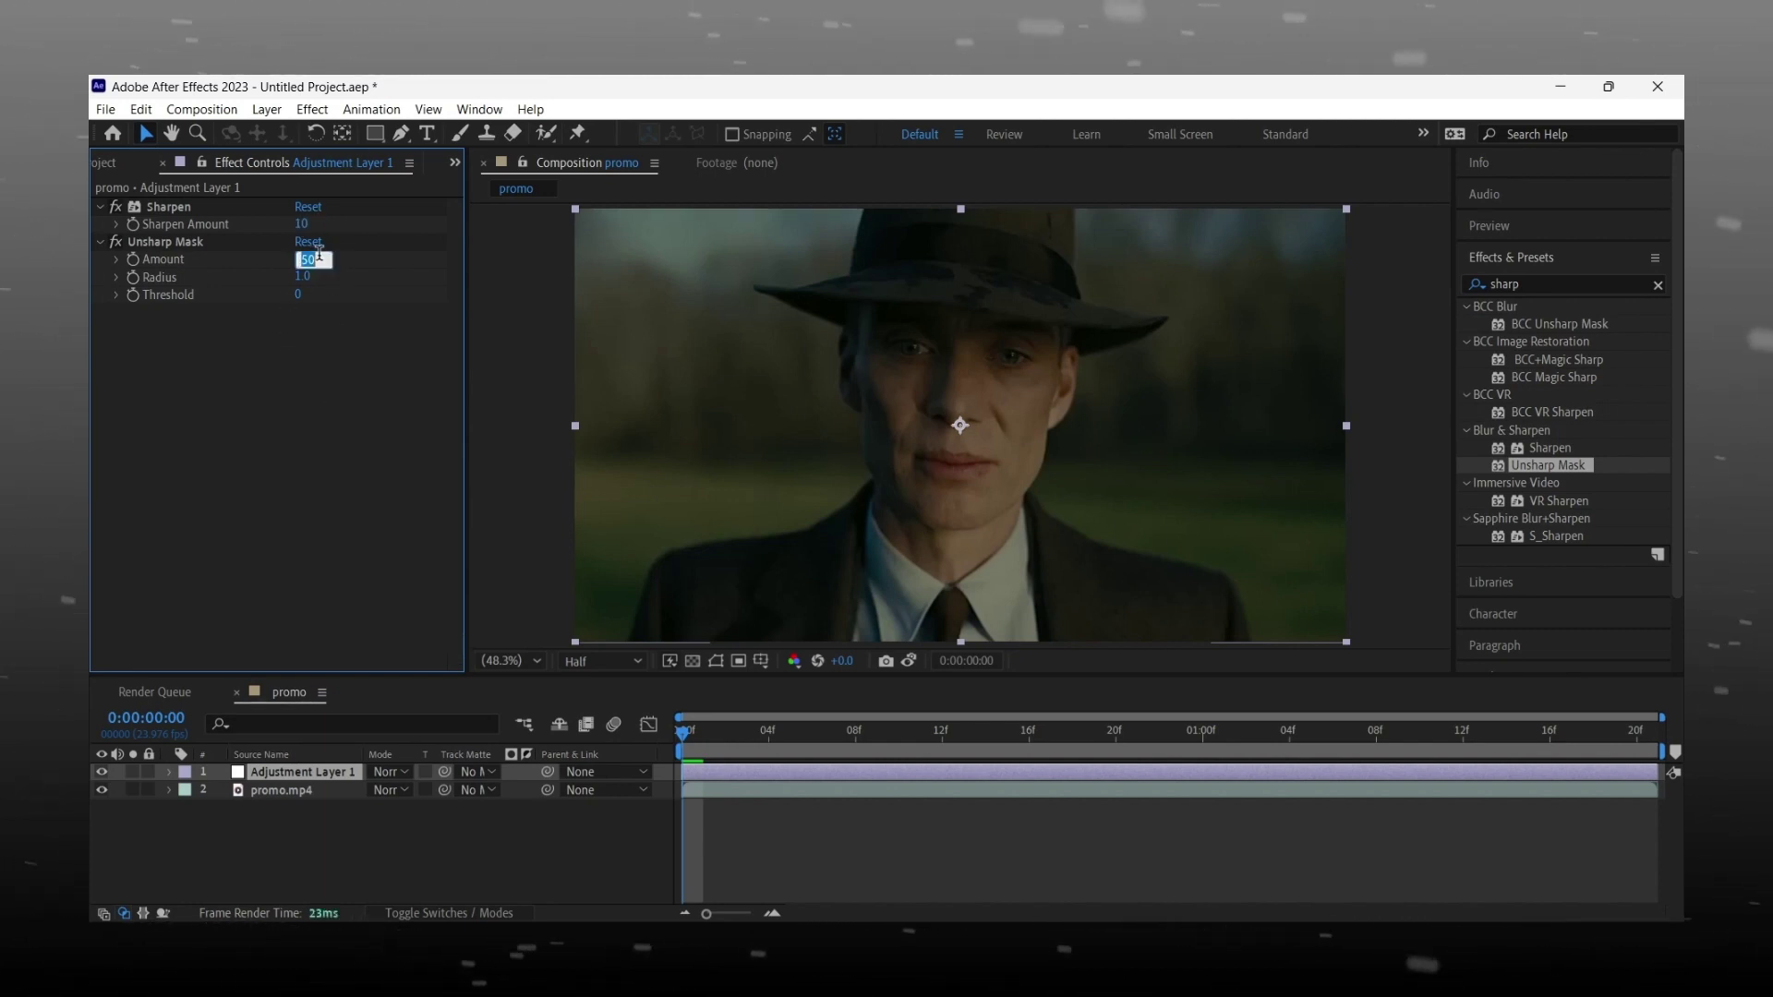
type("30")
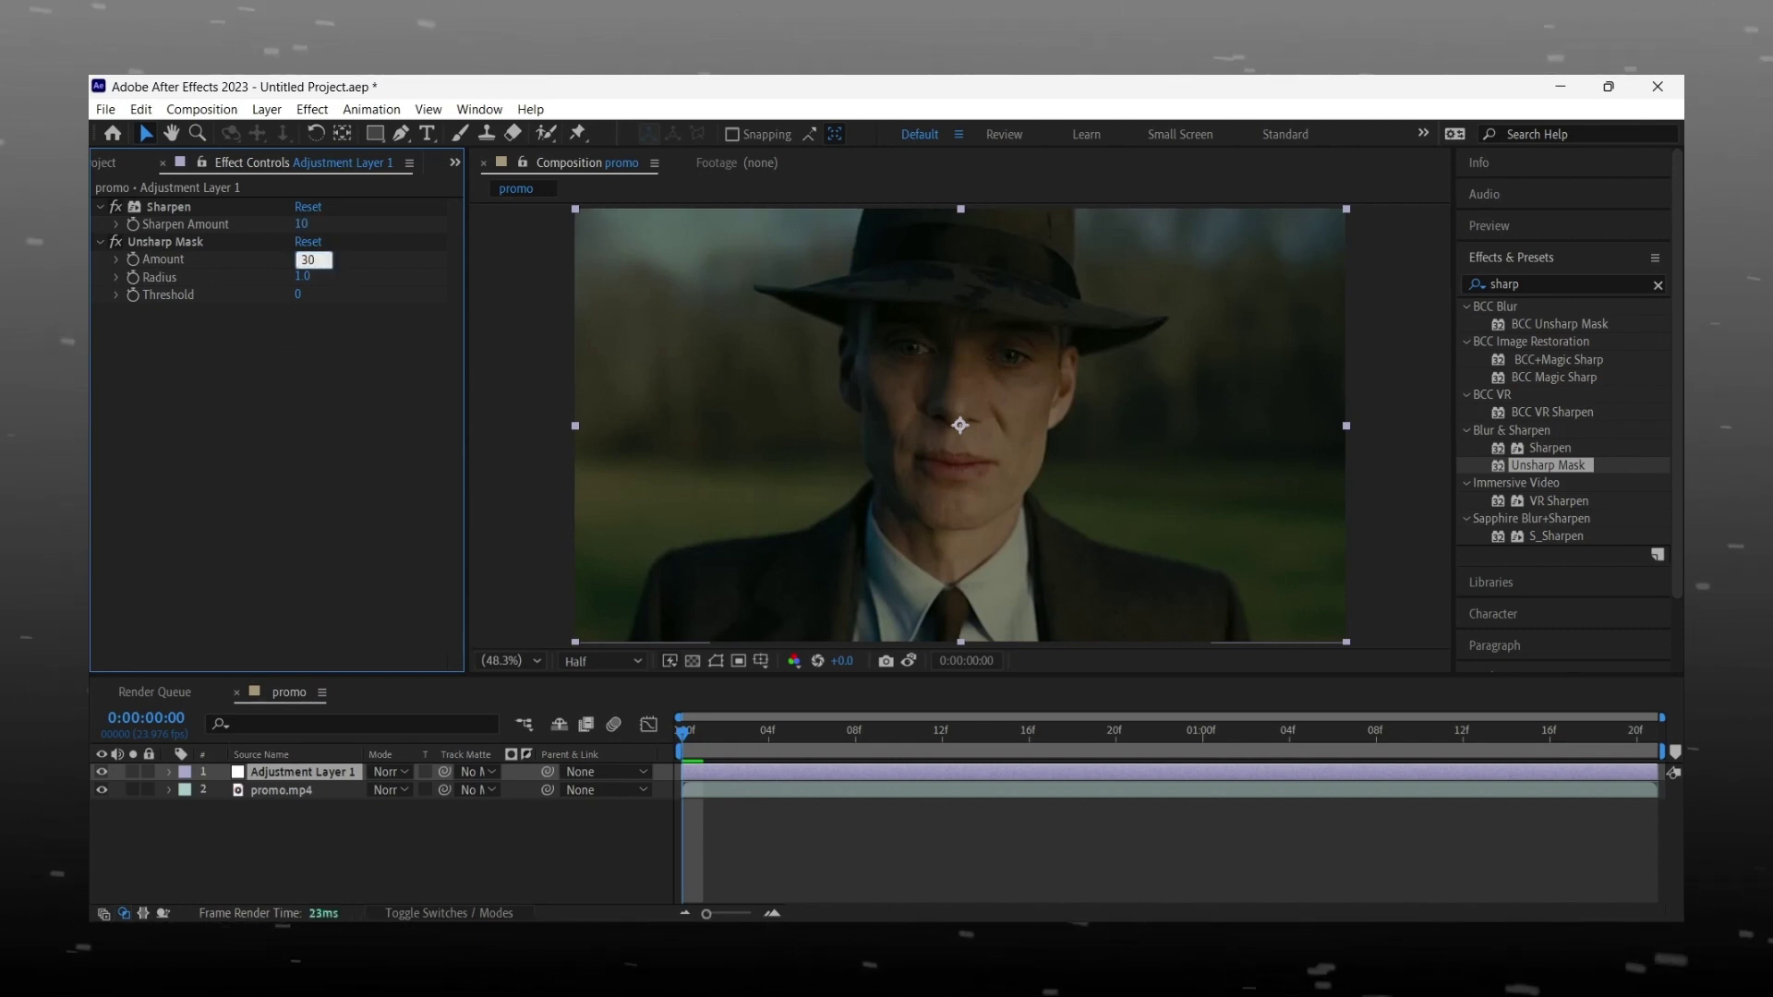
key("Tab")
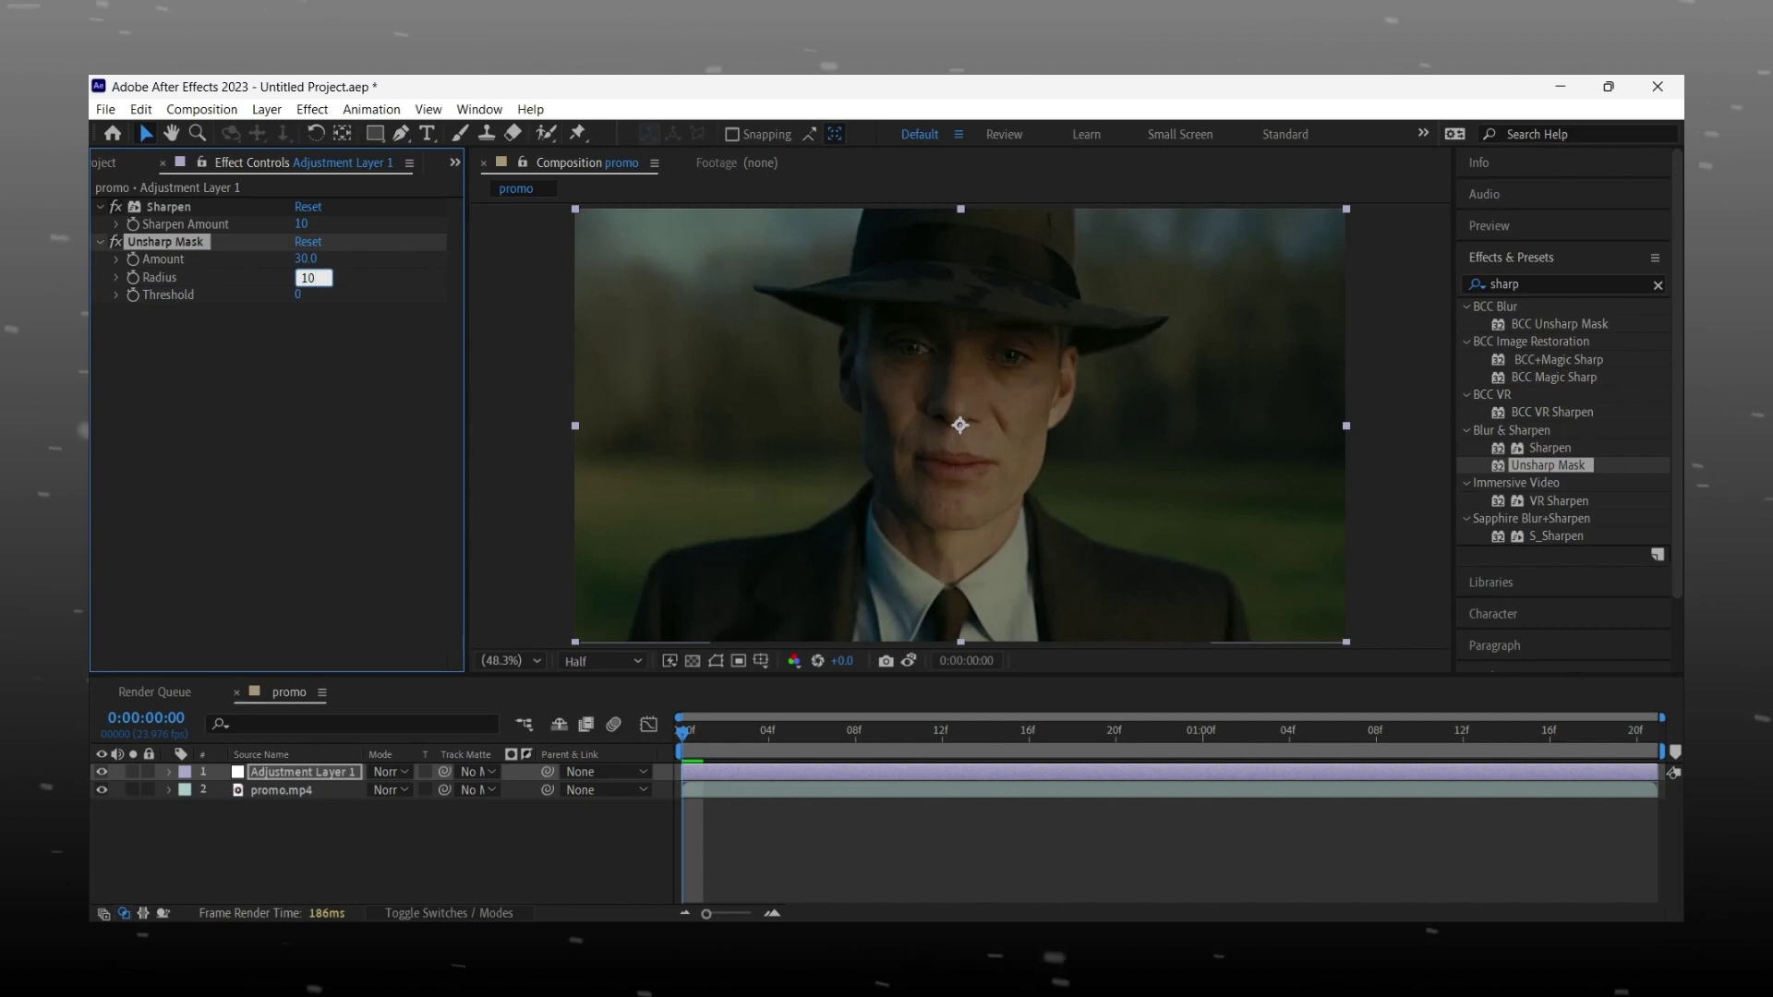
left_click(385, 528)
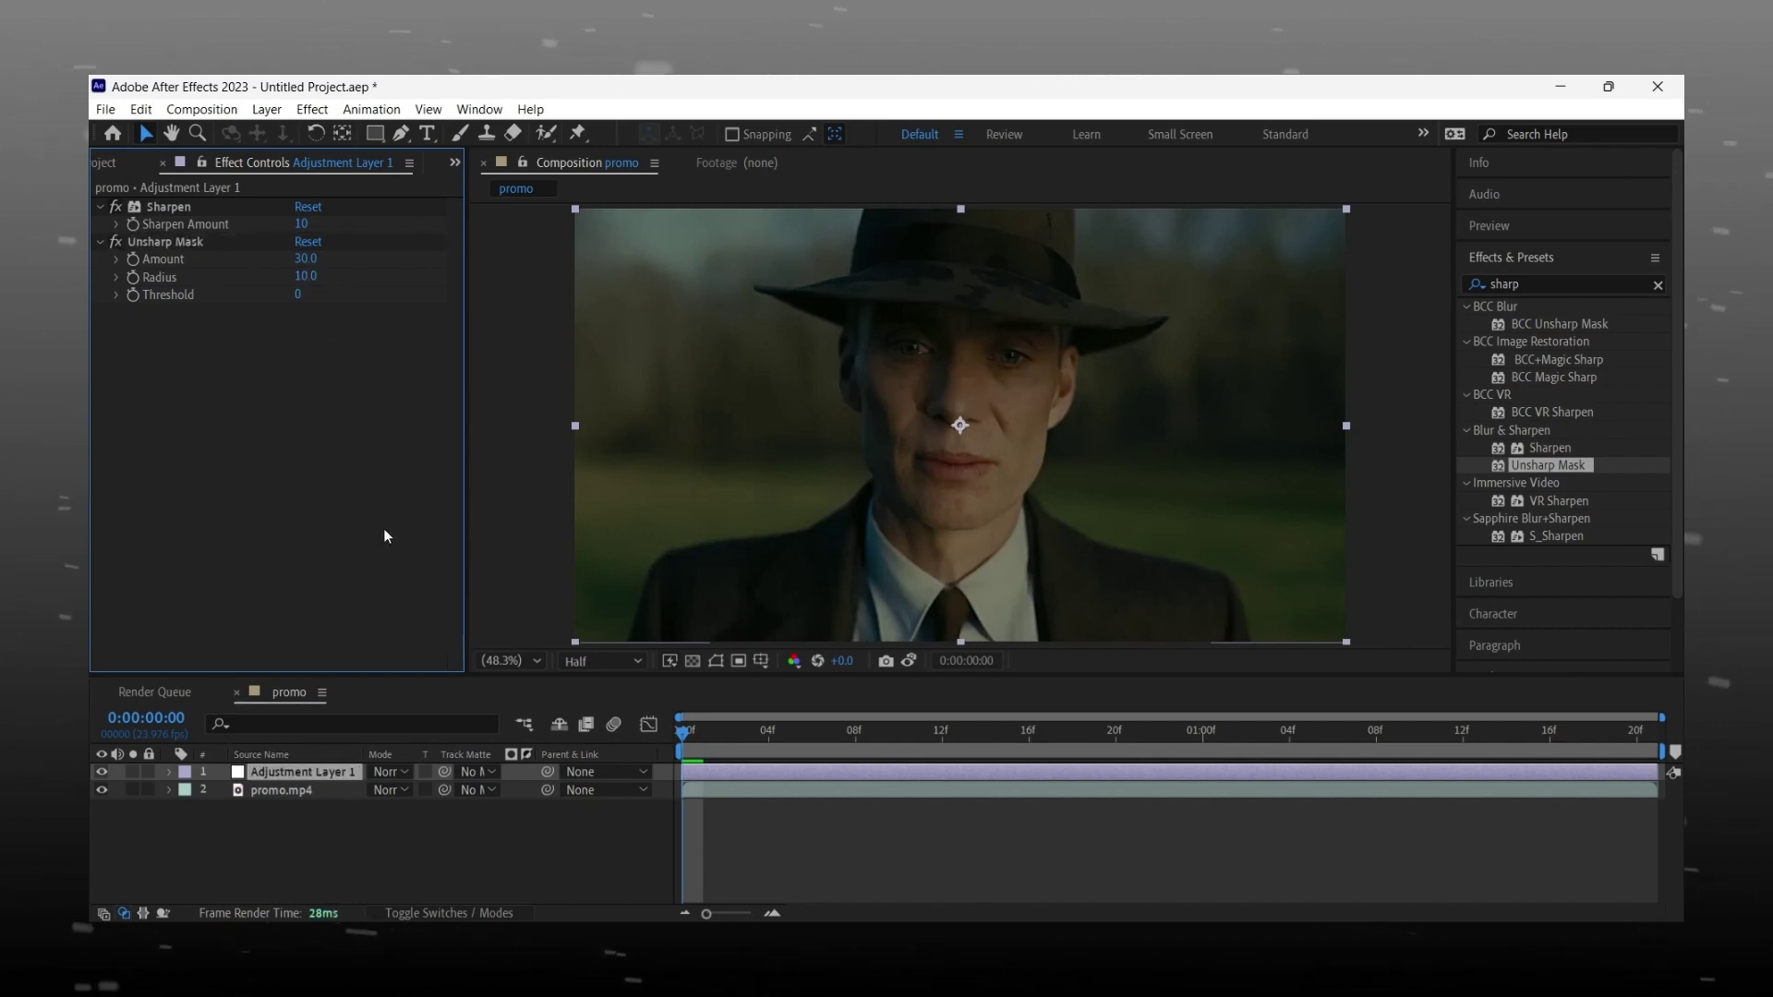
left_click(570, 904)
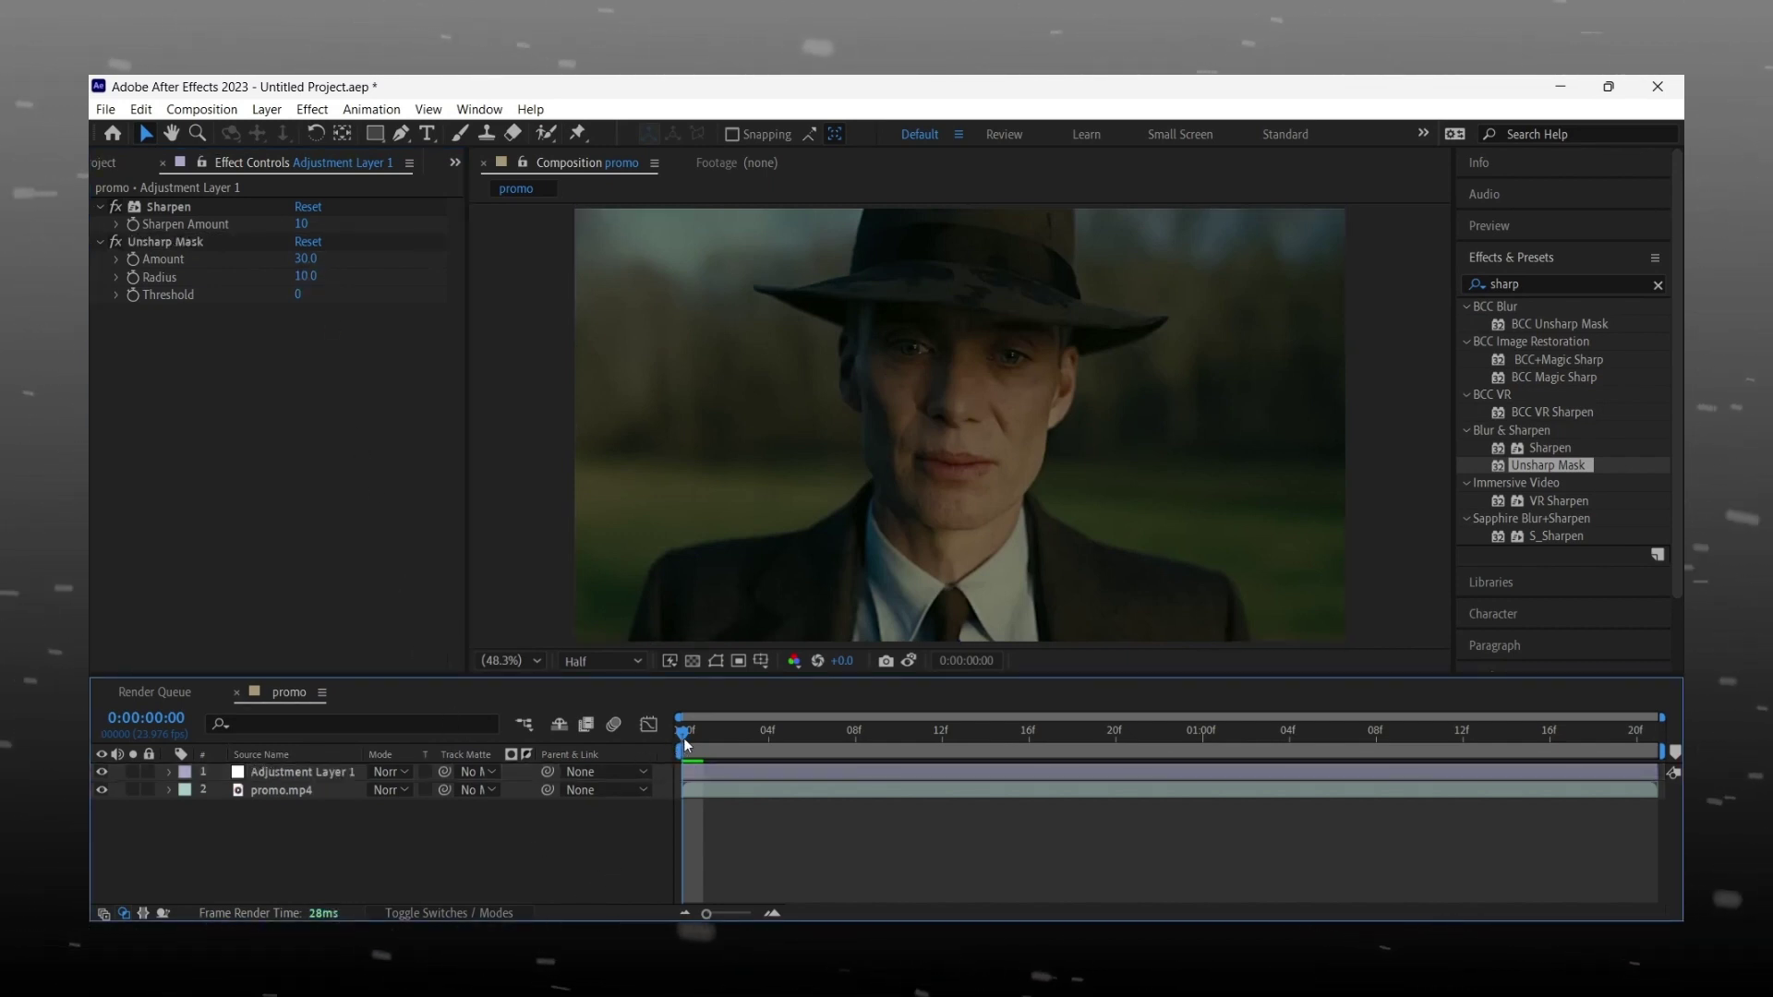
left_click_drag(689, 738, 1374, 822)
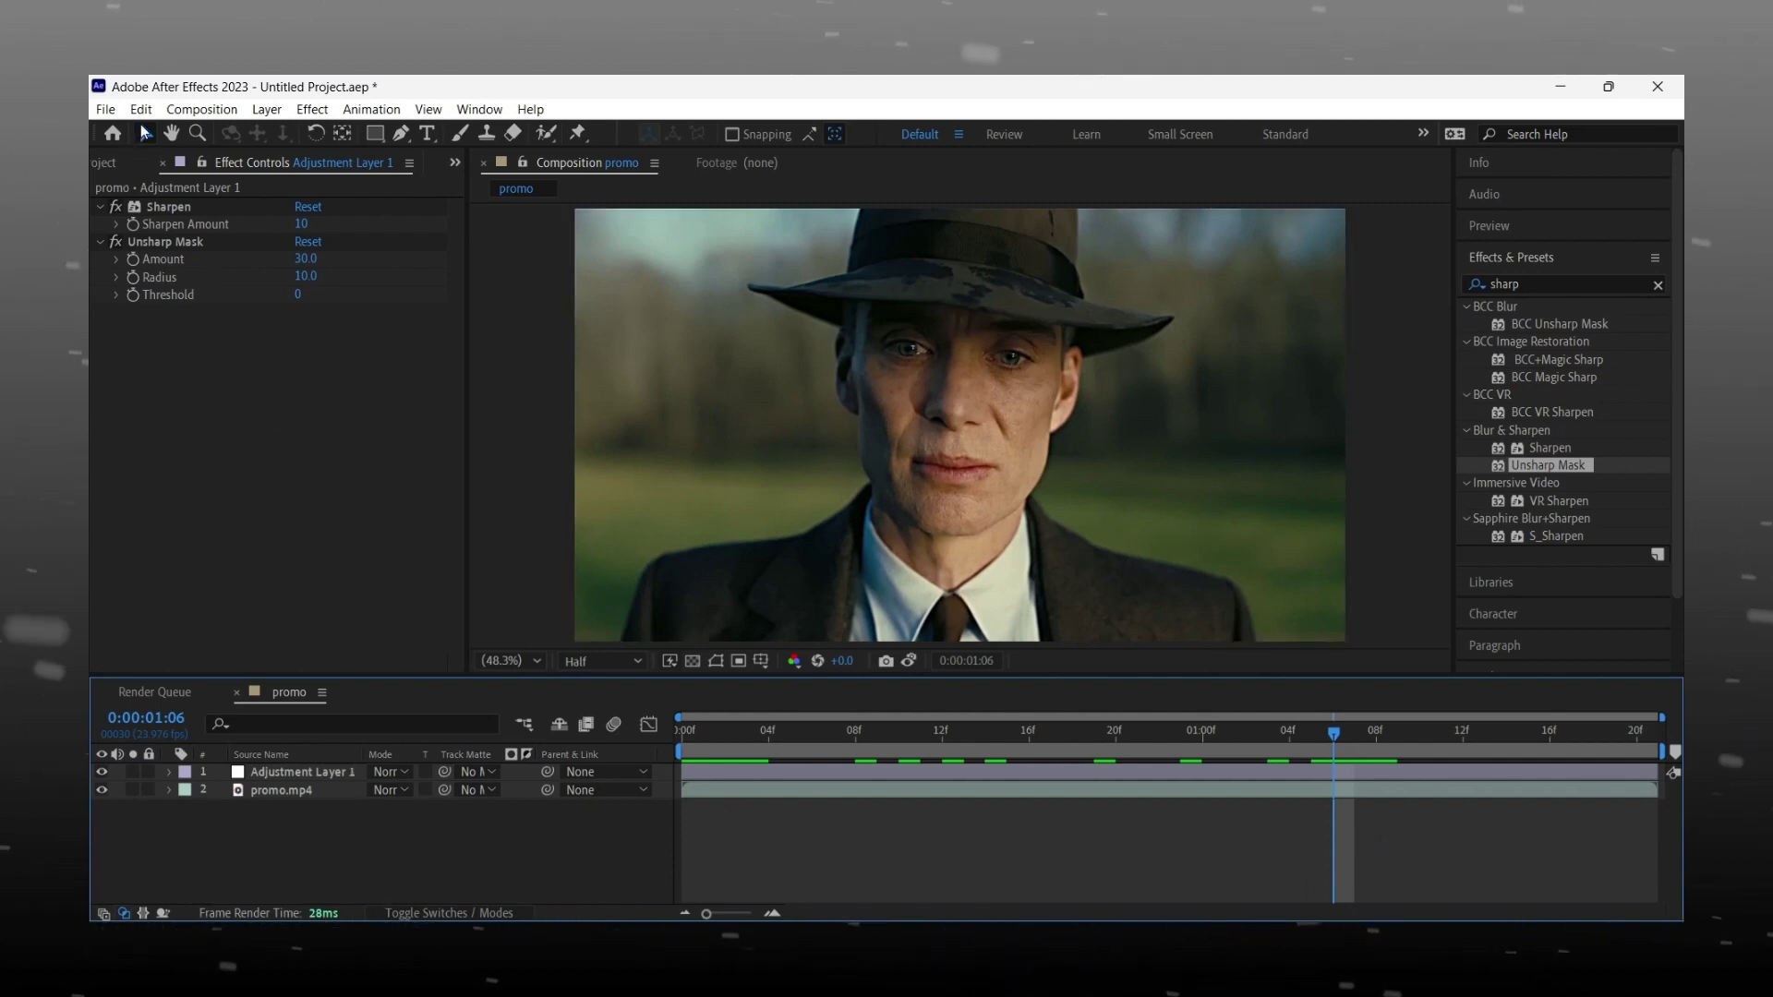
- Add the promo composition to the Render Queue from the Composition menu
left_click(202, 109)
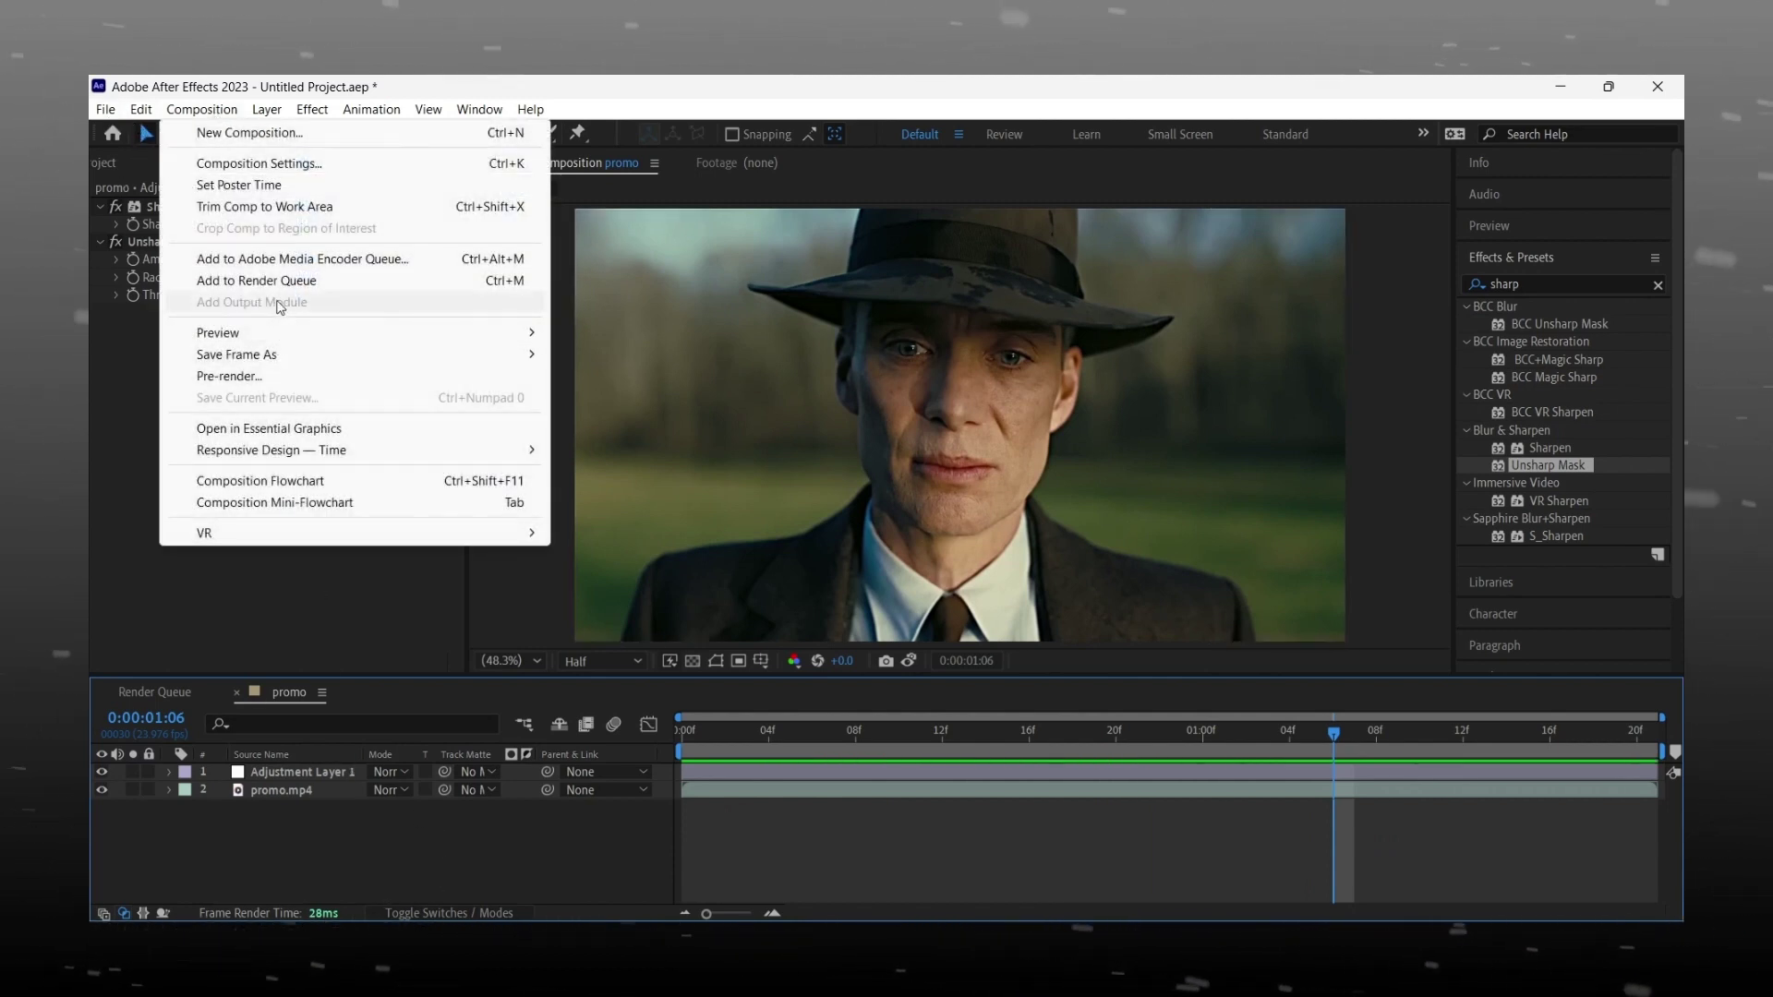
left_click(277, 281)
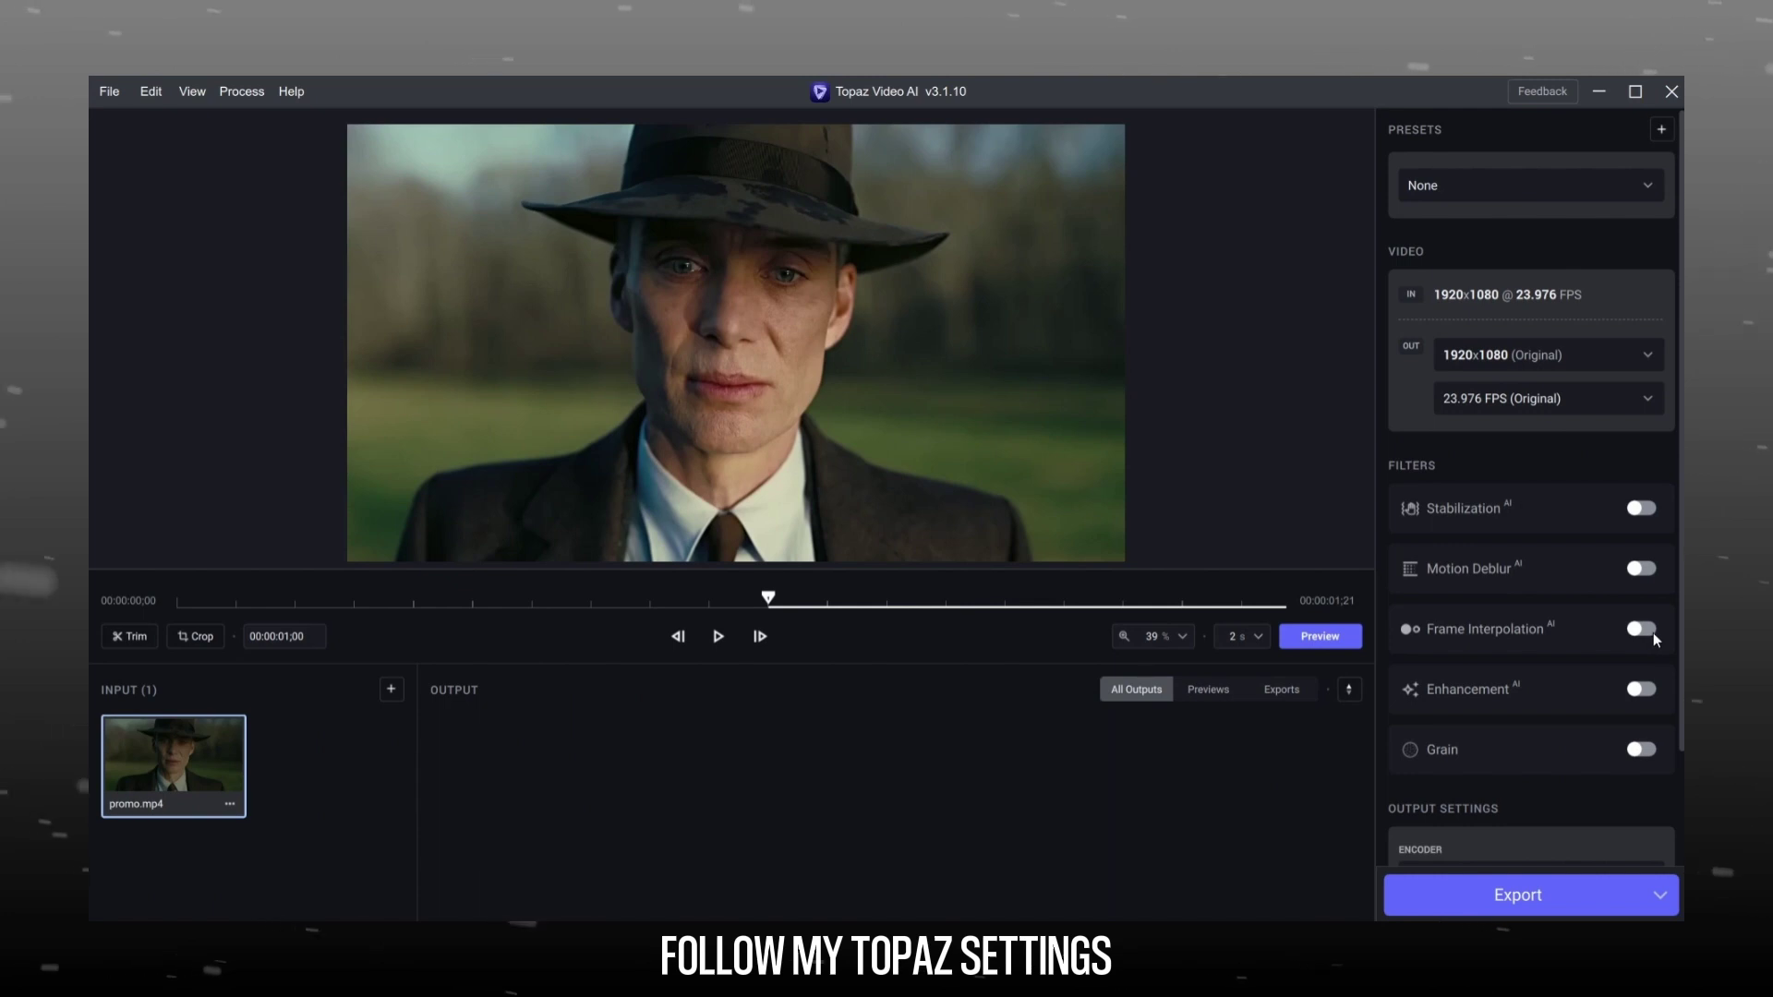
- Enable AI enhancement in manual mode, raise Recover Details and set Anti-Alias/Deblur to -100
left_click(1646, 688)
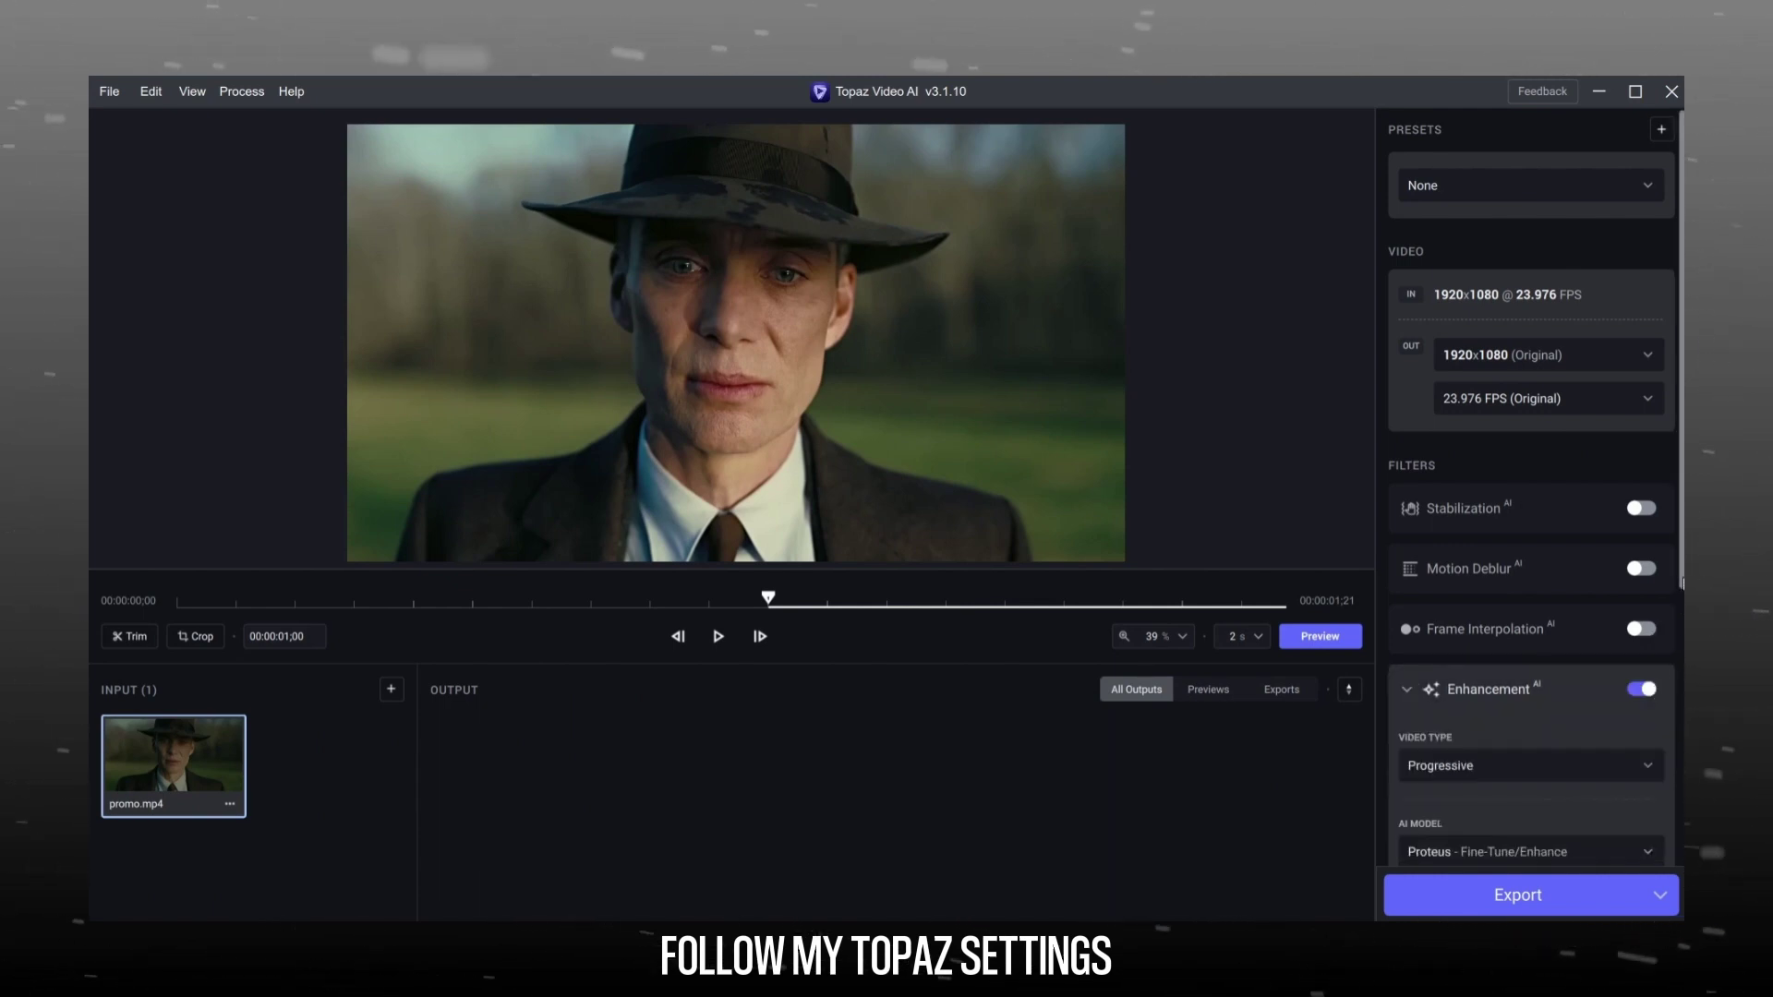
scroll(1532, 416, "down", 5)
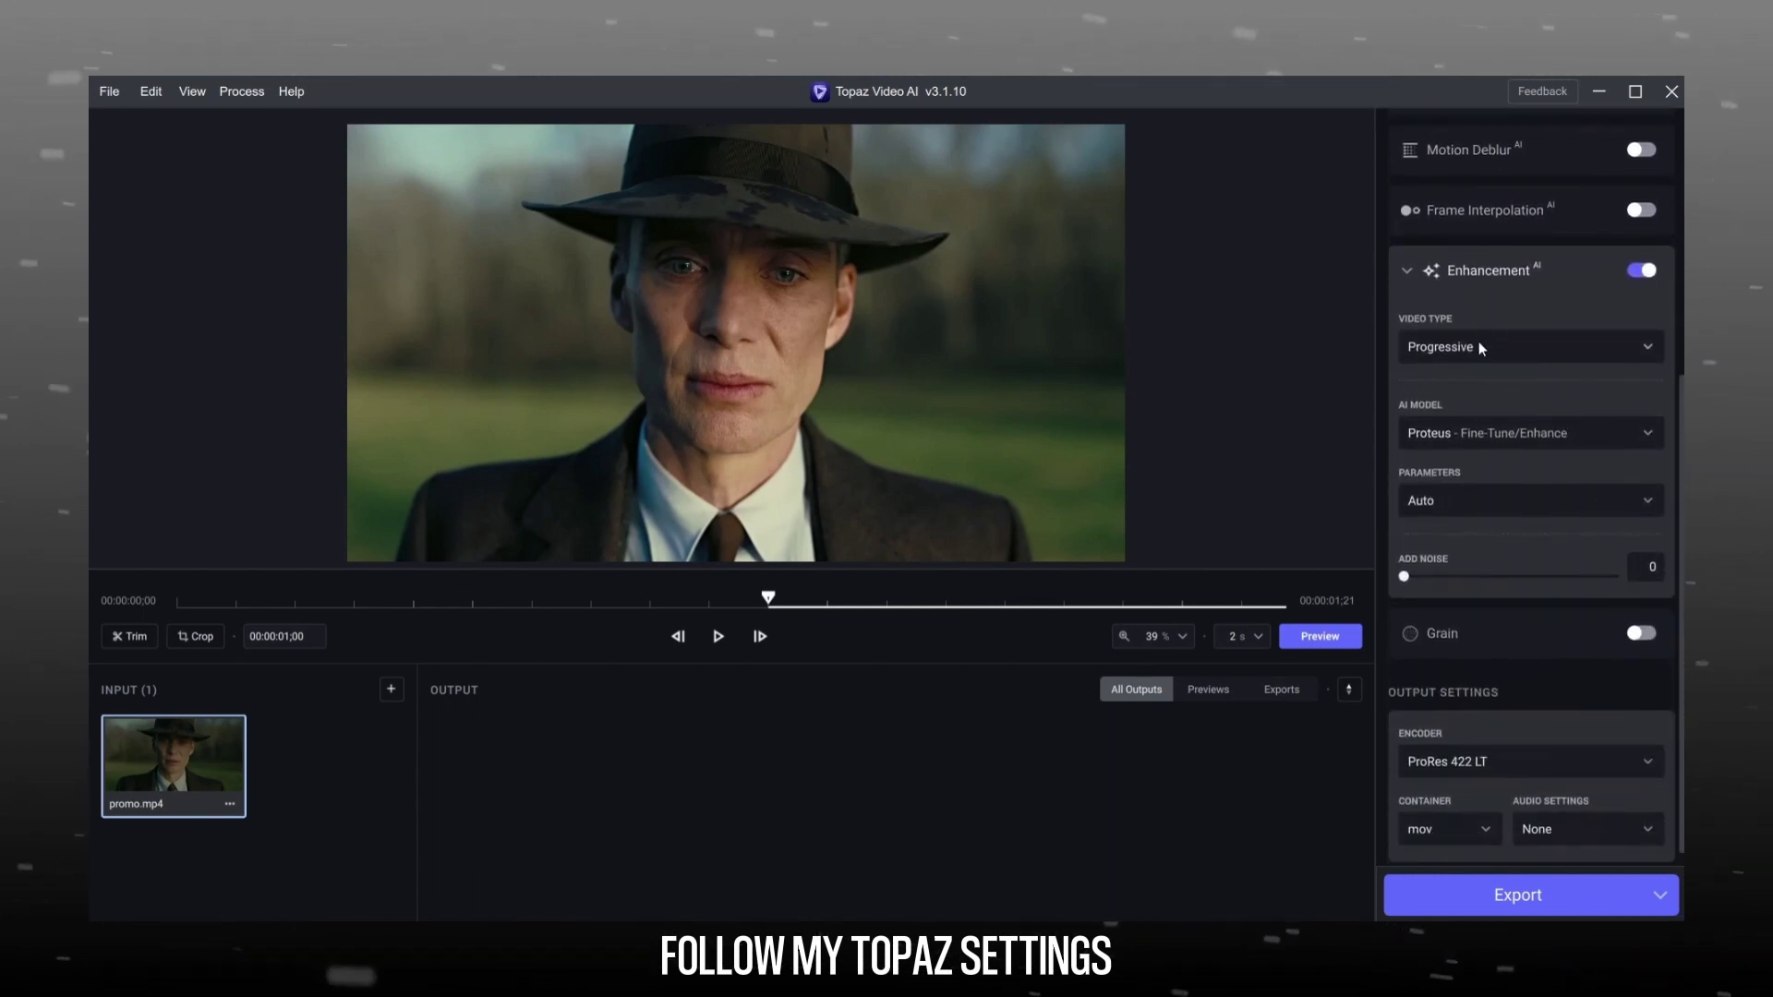
left_click(1456, 501)
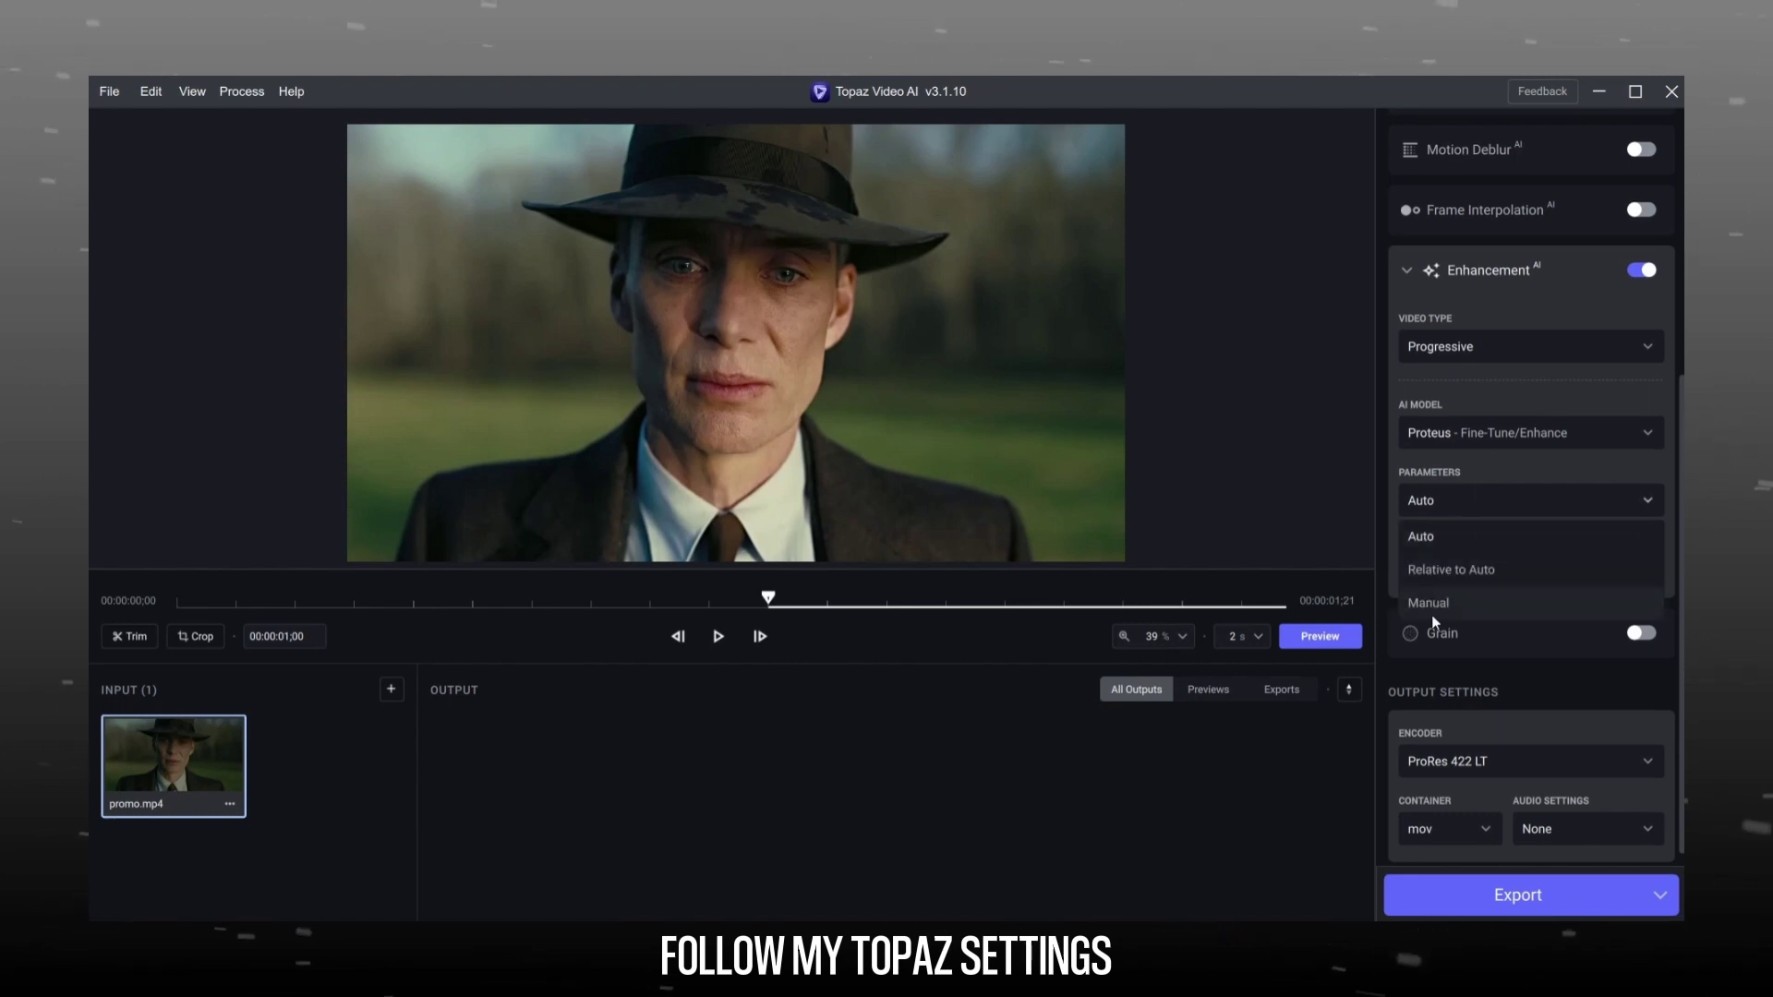
left_click(1431, 605)
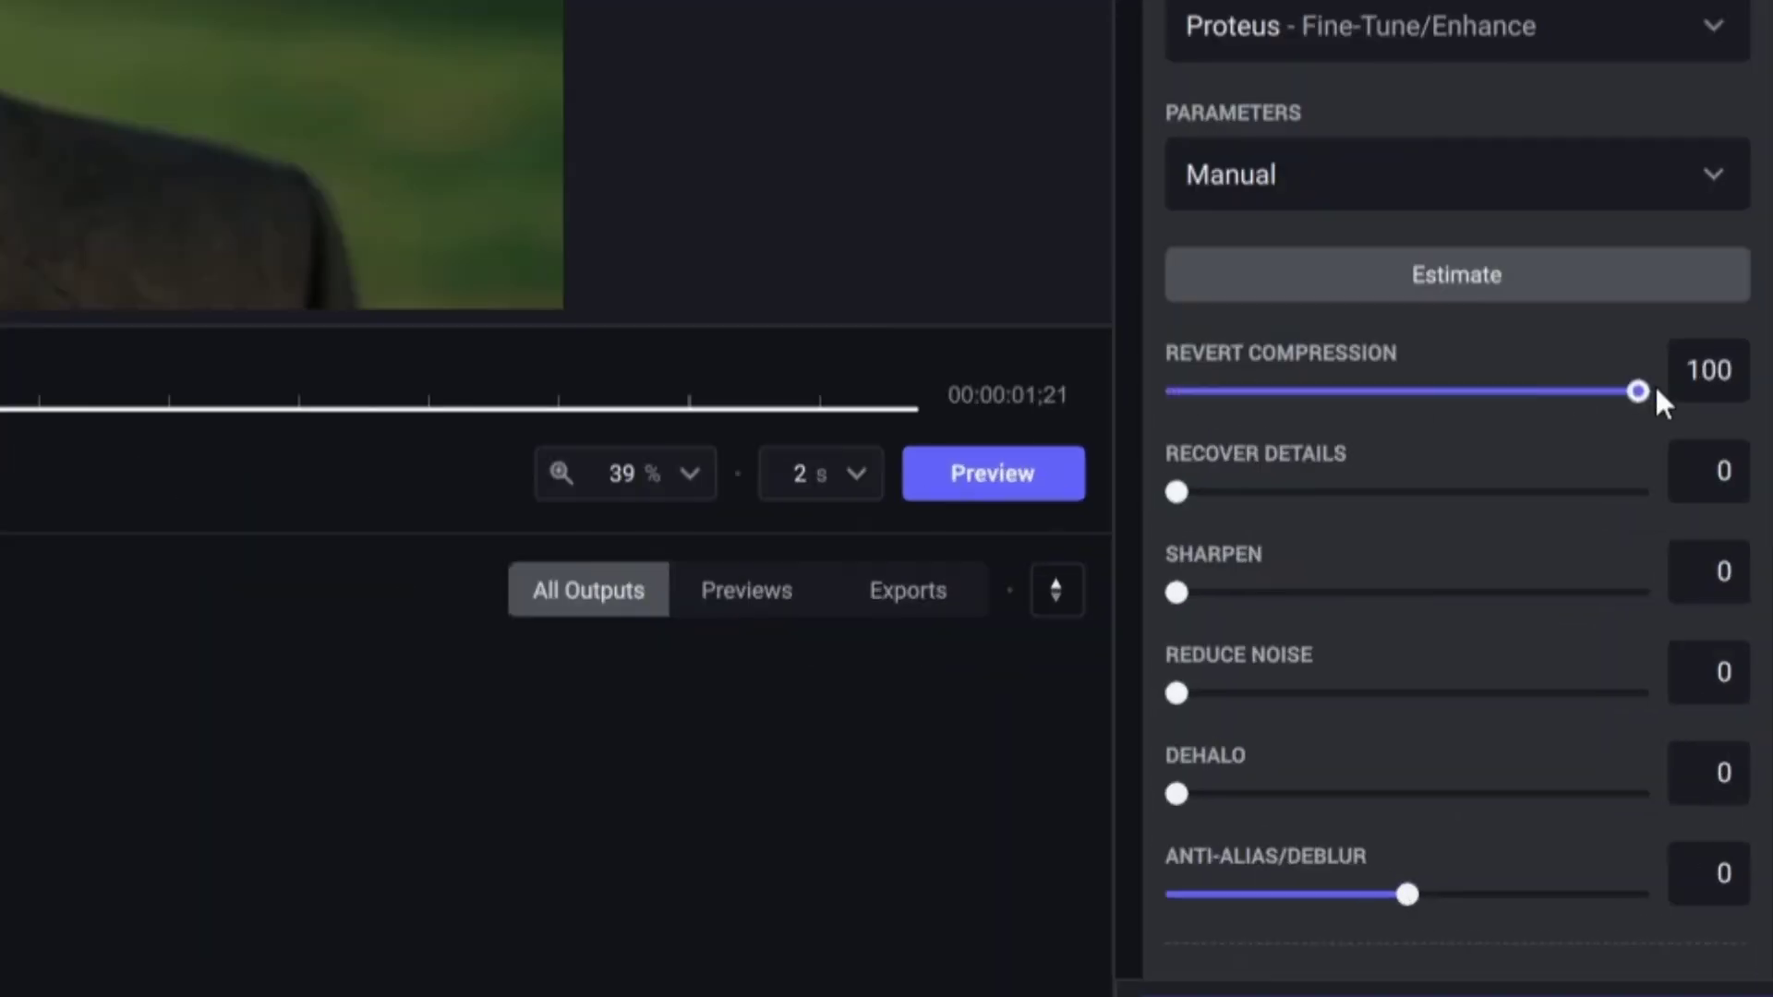
left_click_drag(1454, 493, 1546, 494)
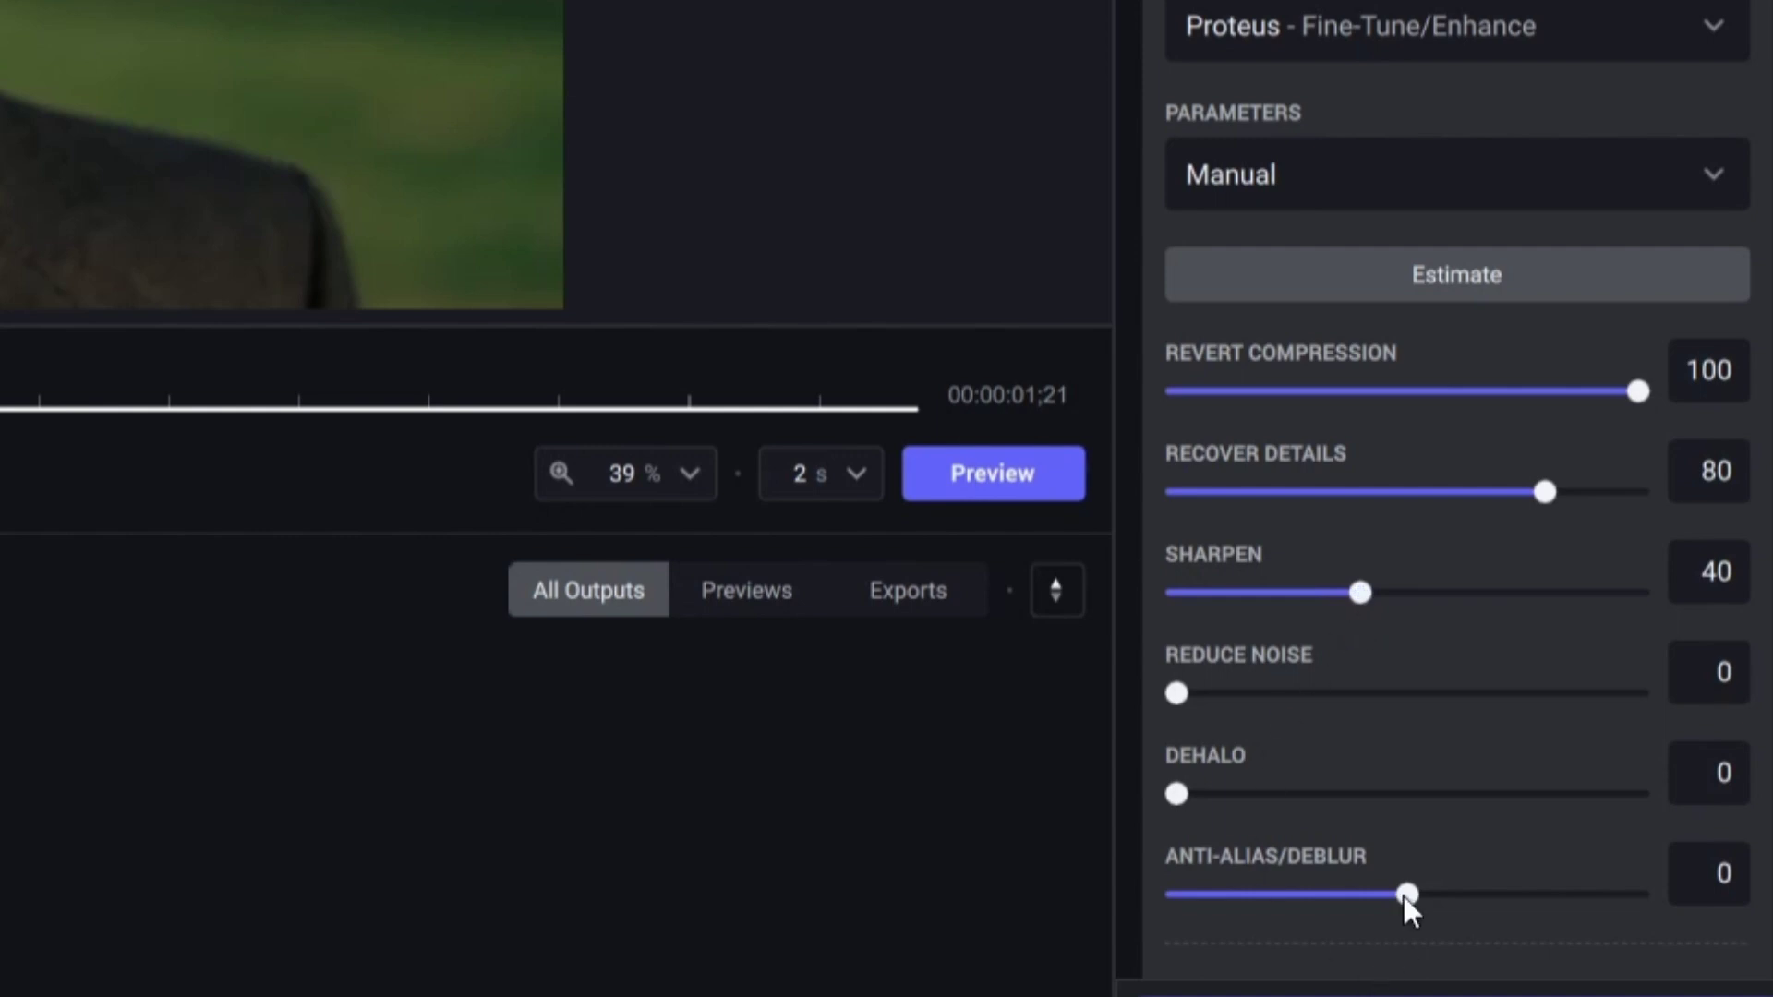
left_click_drag(1404, 893, 1135, 917)
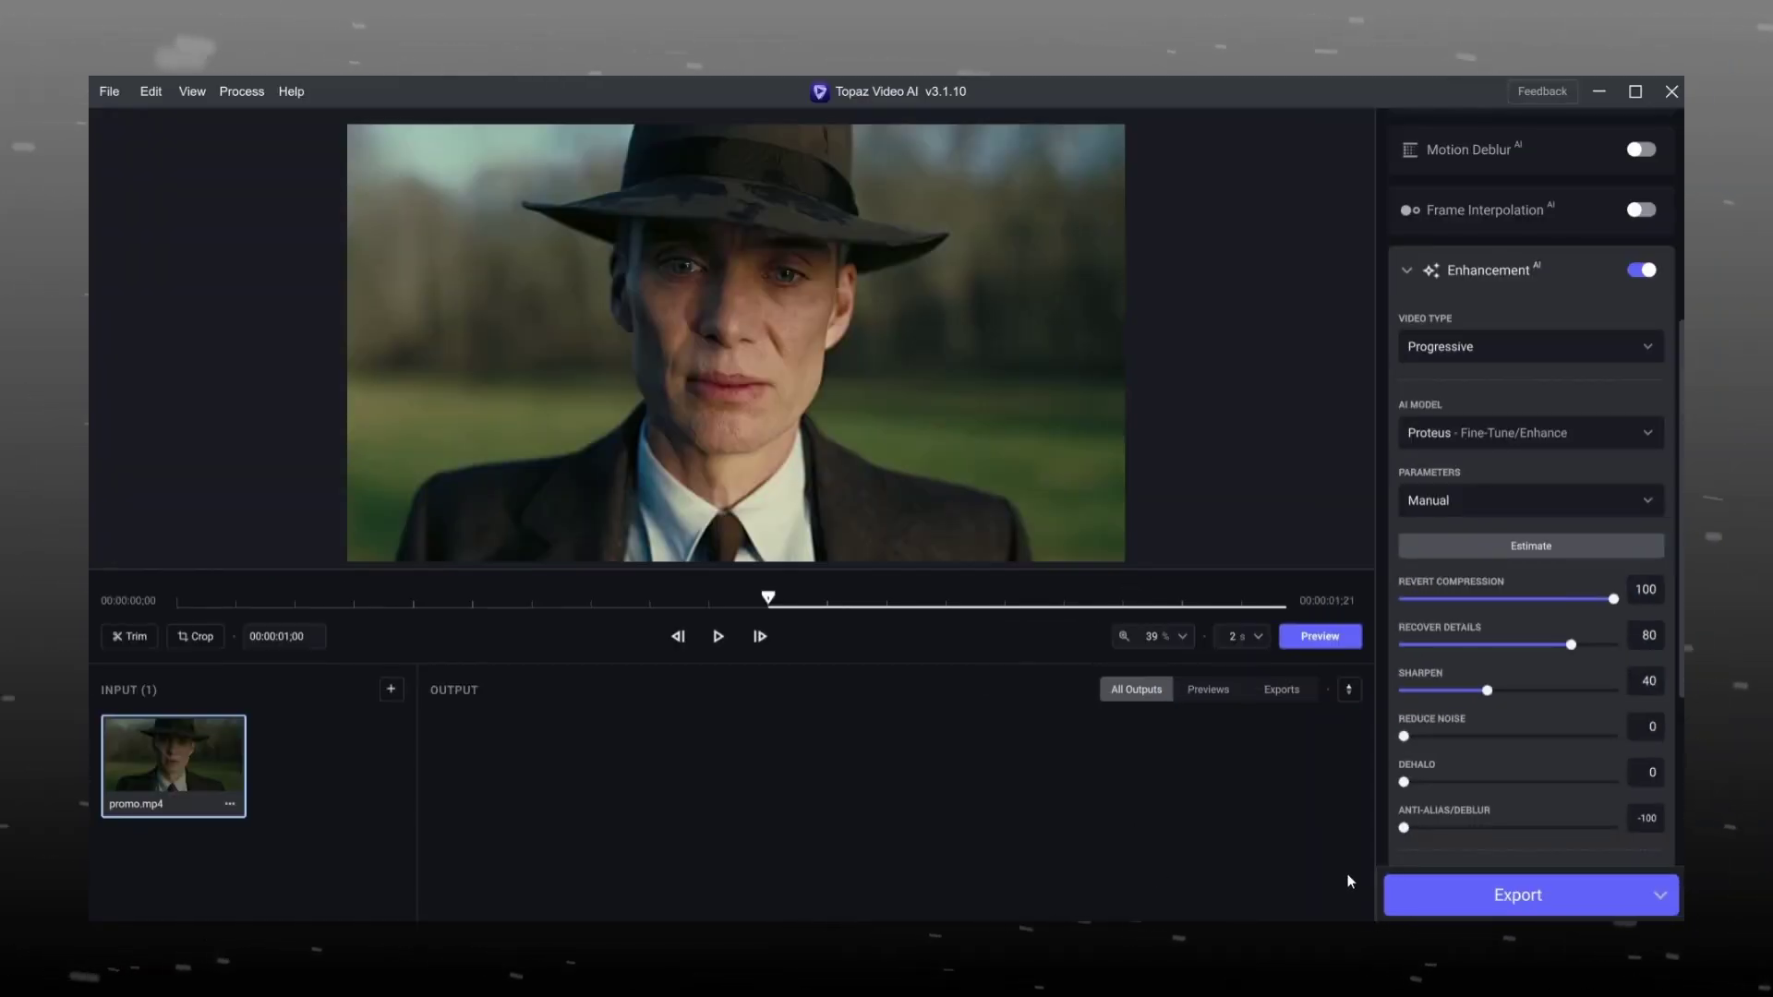
- Set the output encoder to H264 High (NVIDIA) and the container to mp4
scroll(1479, 750, "down", 4)
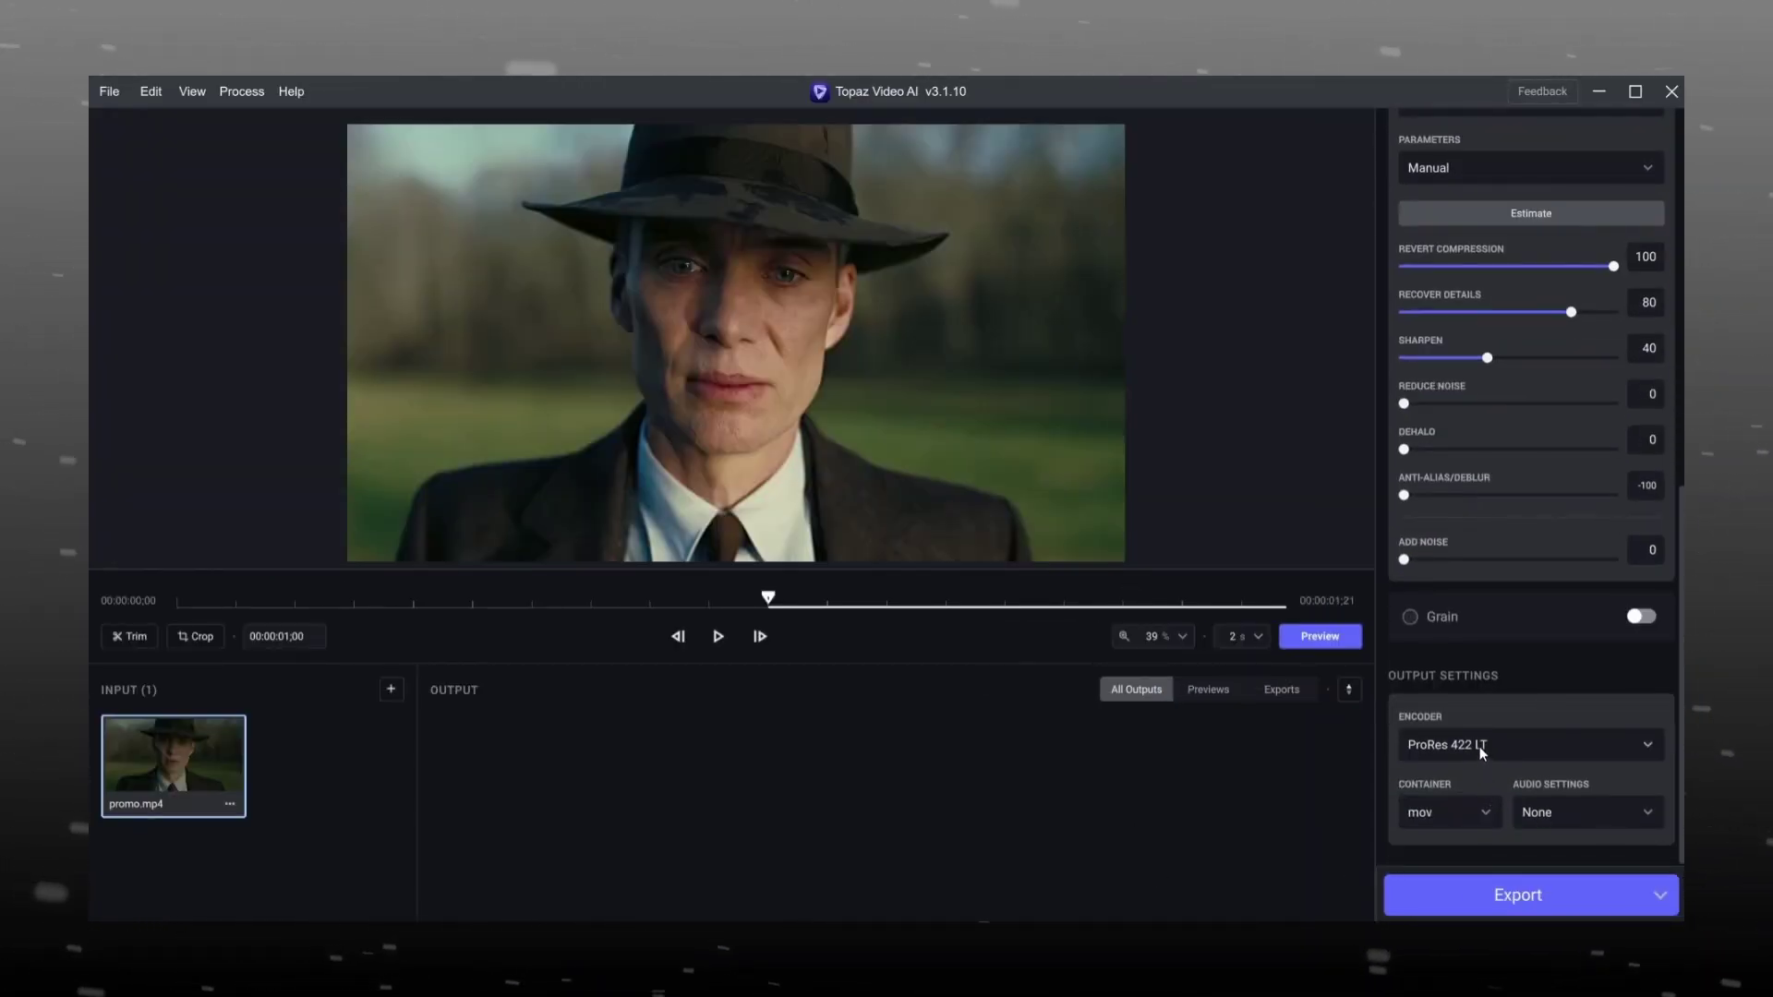
left_click(1480, 746)
left_click(1472, 366)
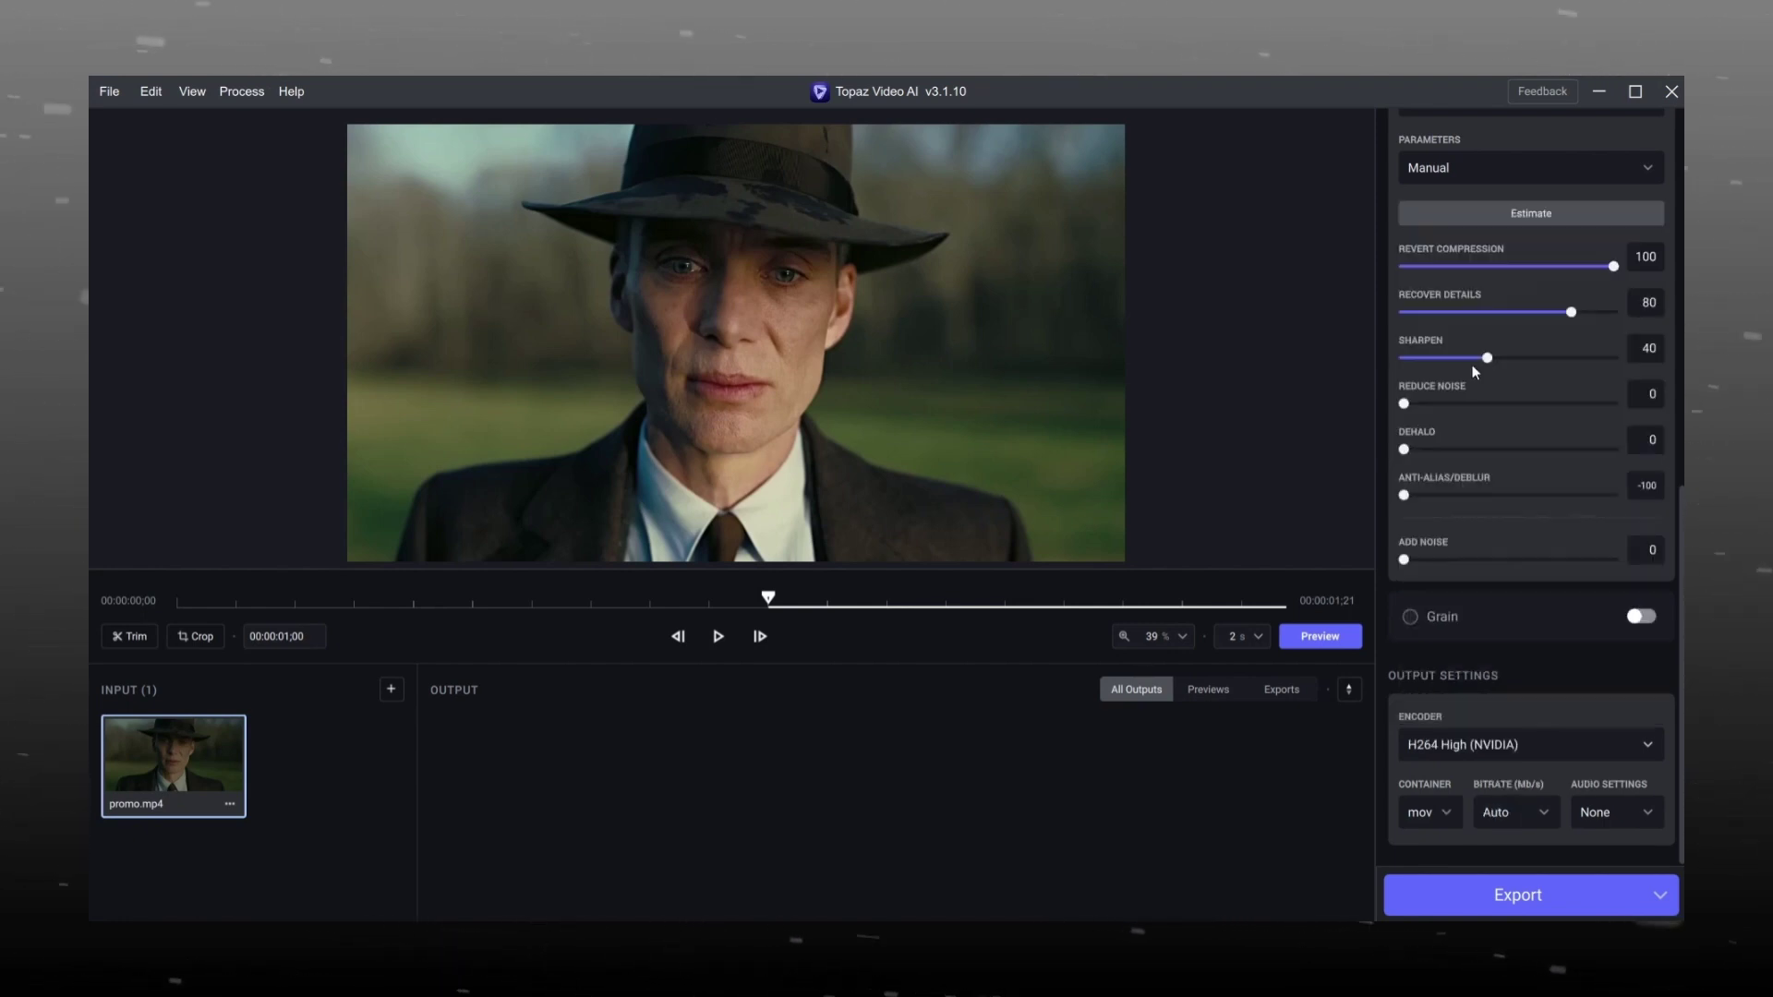
left_click(1429, 812)
left_click(1439, 769)
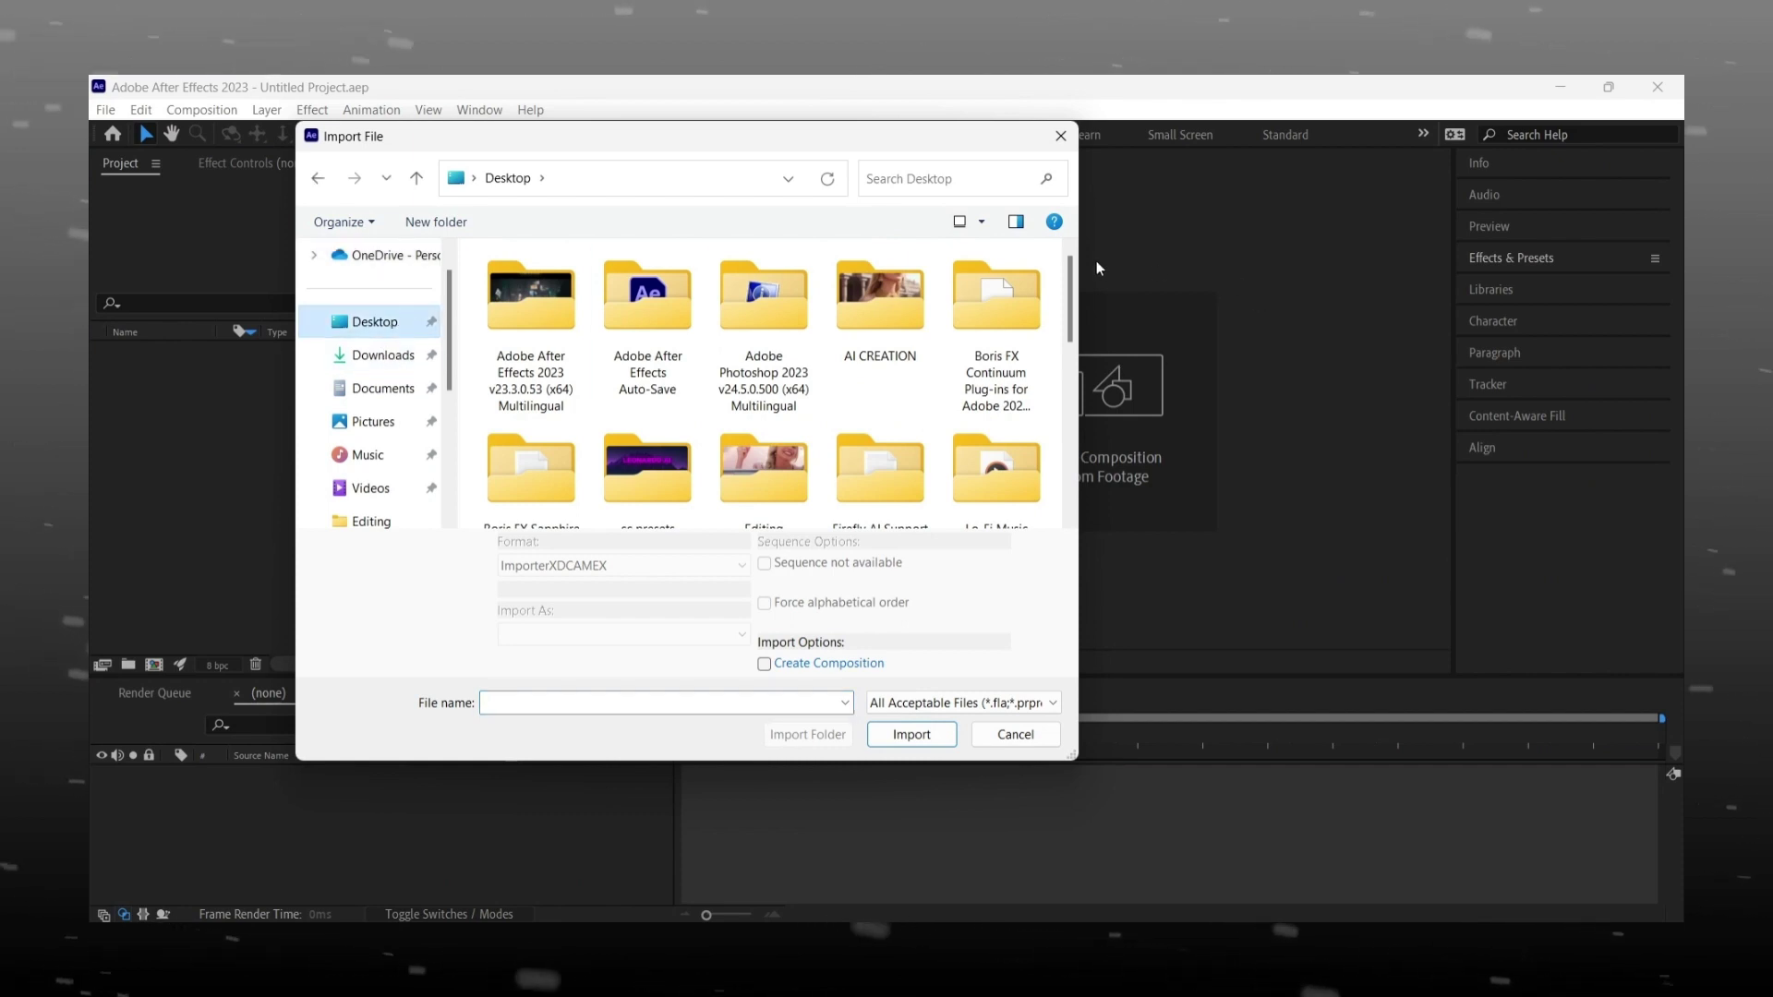
- Import promo_prob3.mp4 from the Desktop, make a composition from it, and scrub to preview
scroll(963, 331, "down", 5)
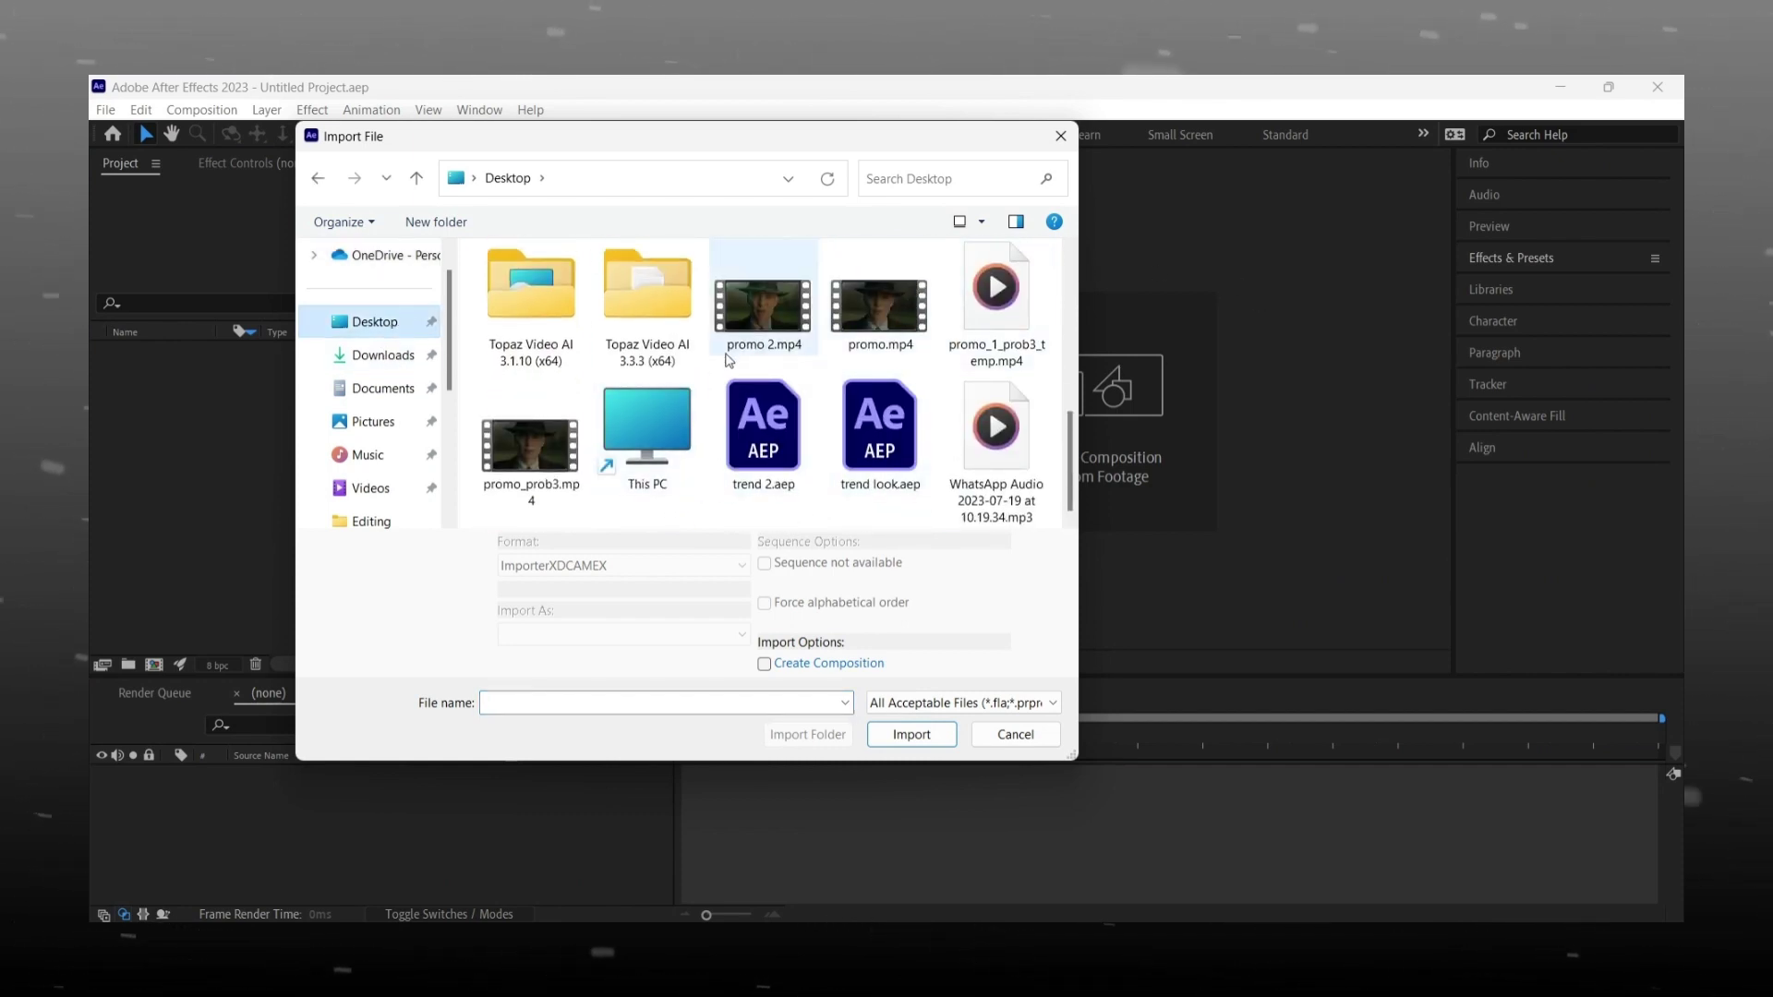
left_click(530, 448)
left_click(911, 734)
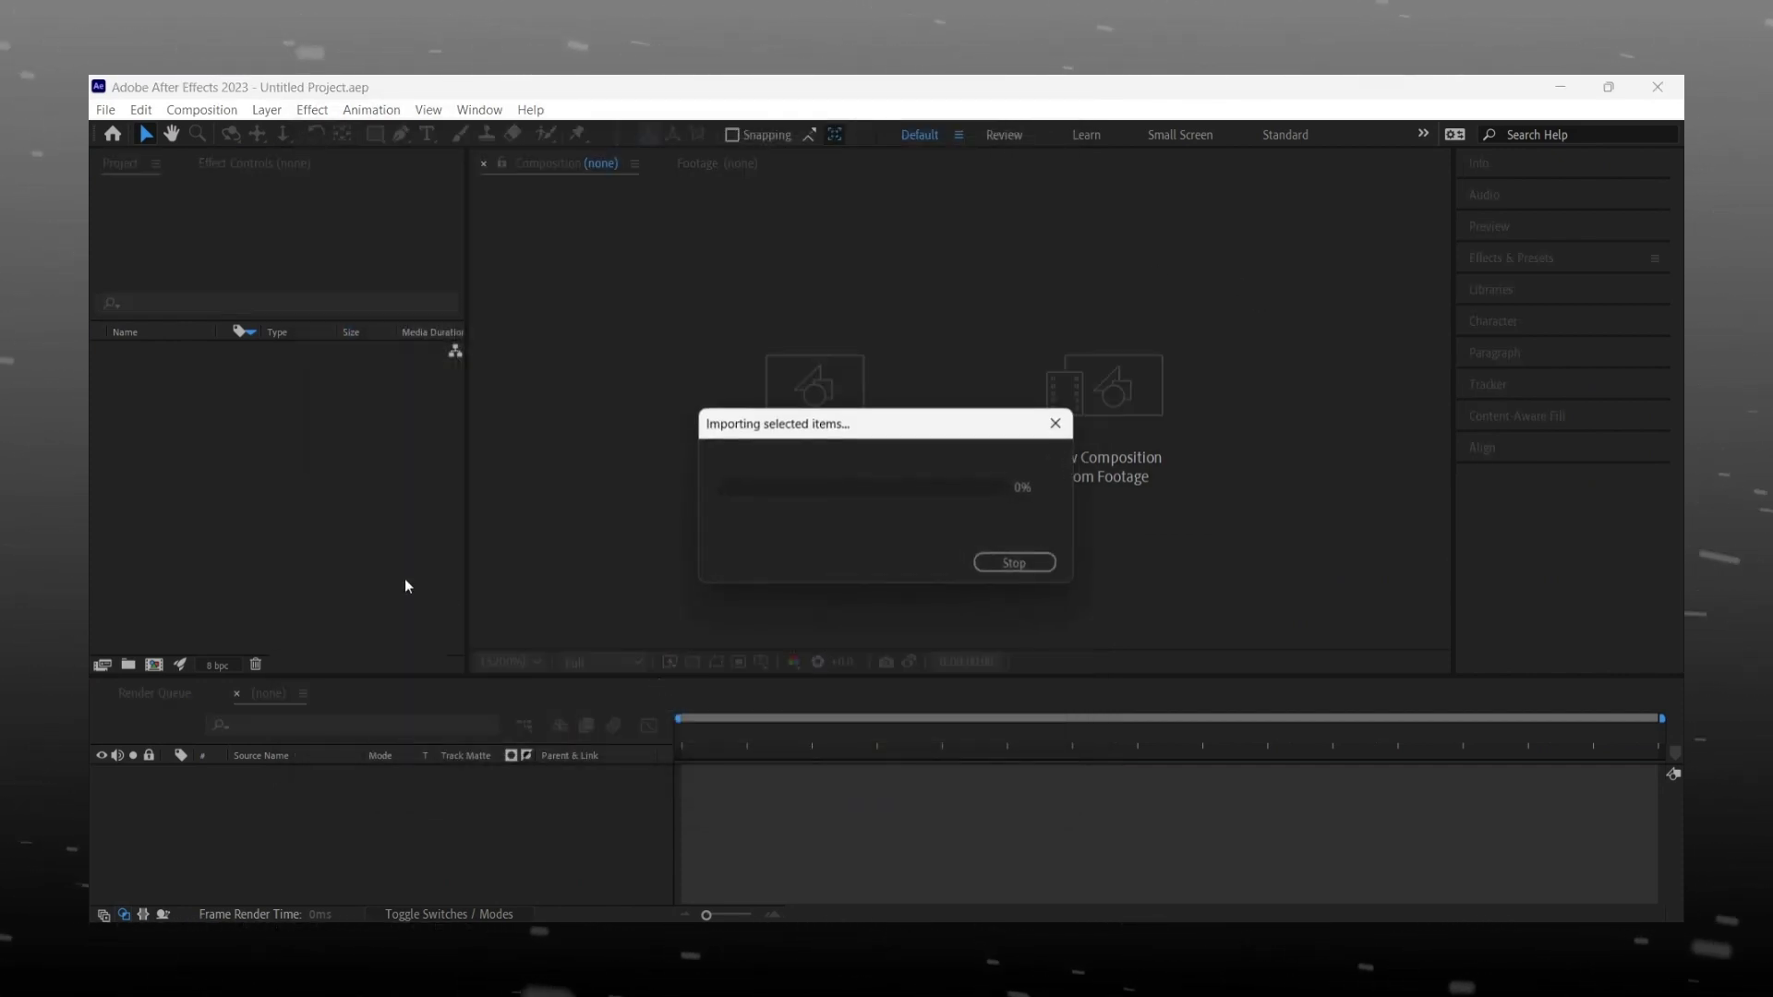
left_click_drag(140, 667, 155, 665)
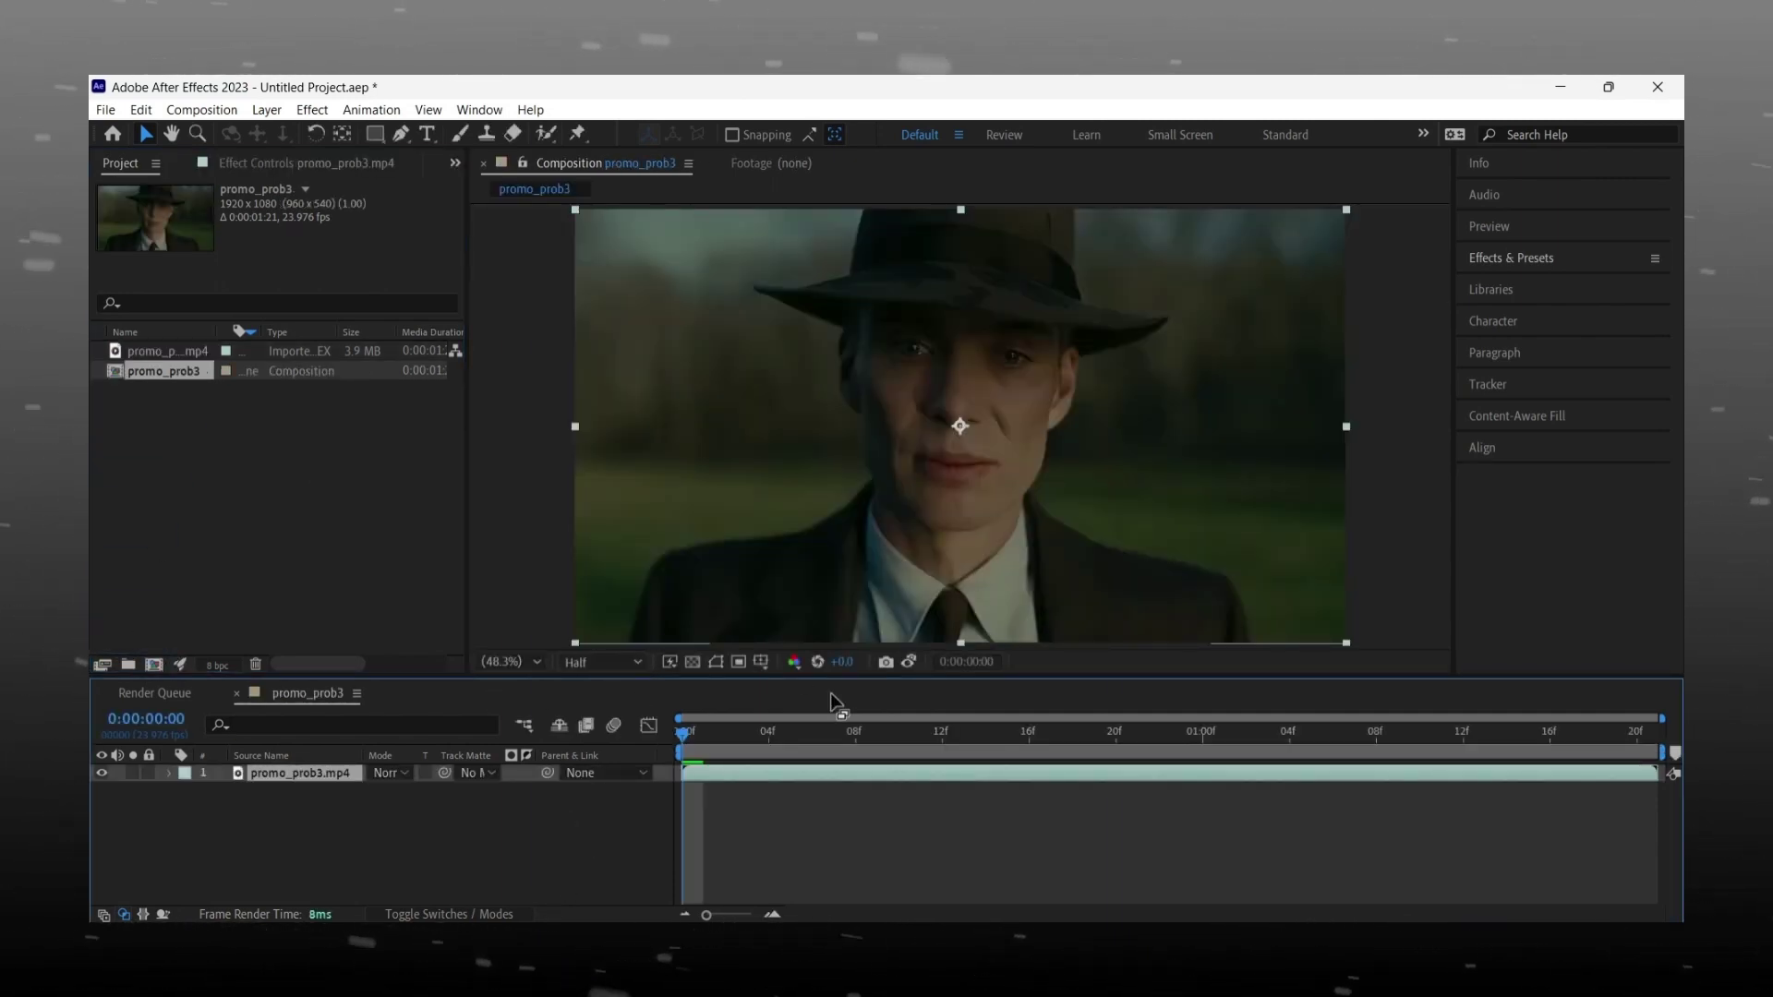
left_click_drag(864, 739, 1286, 739)
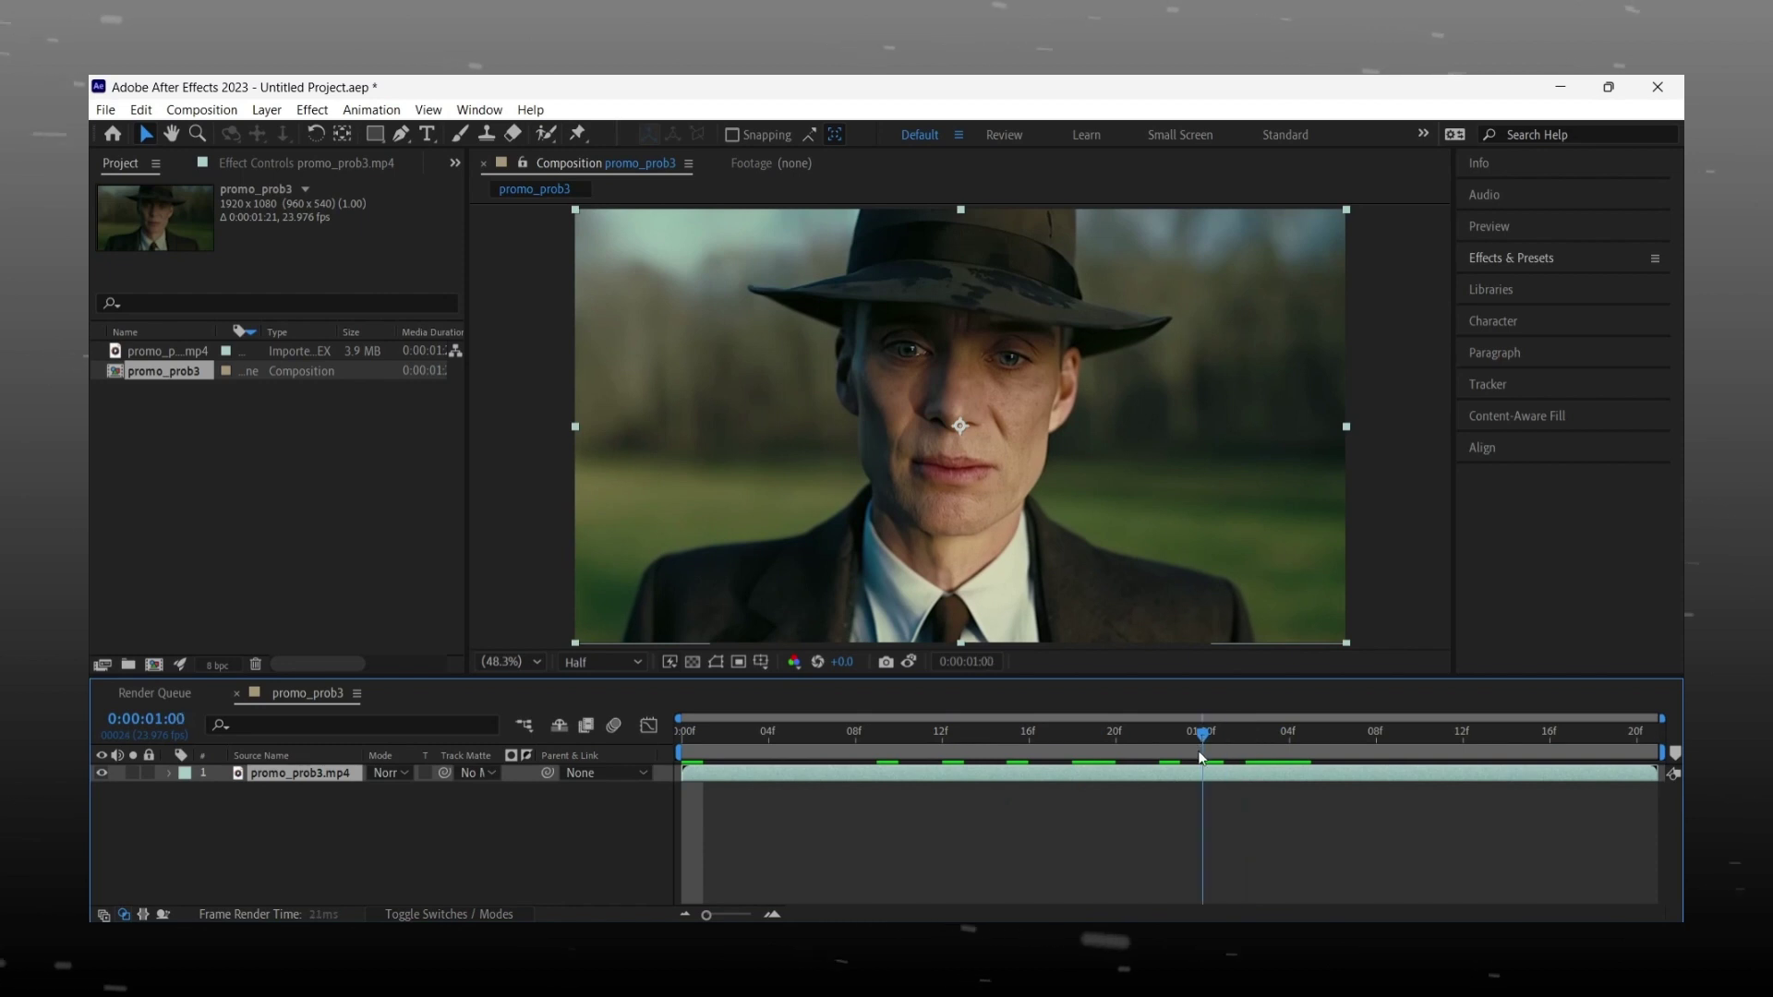
- Add a new adjustment layer above promo_prob3.mp4 in the timeline
right_click(380, 829)
mouse_move(621, 591)
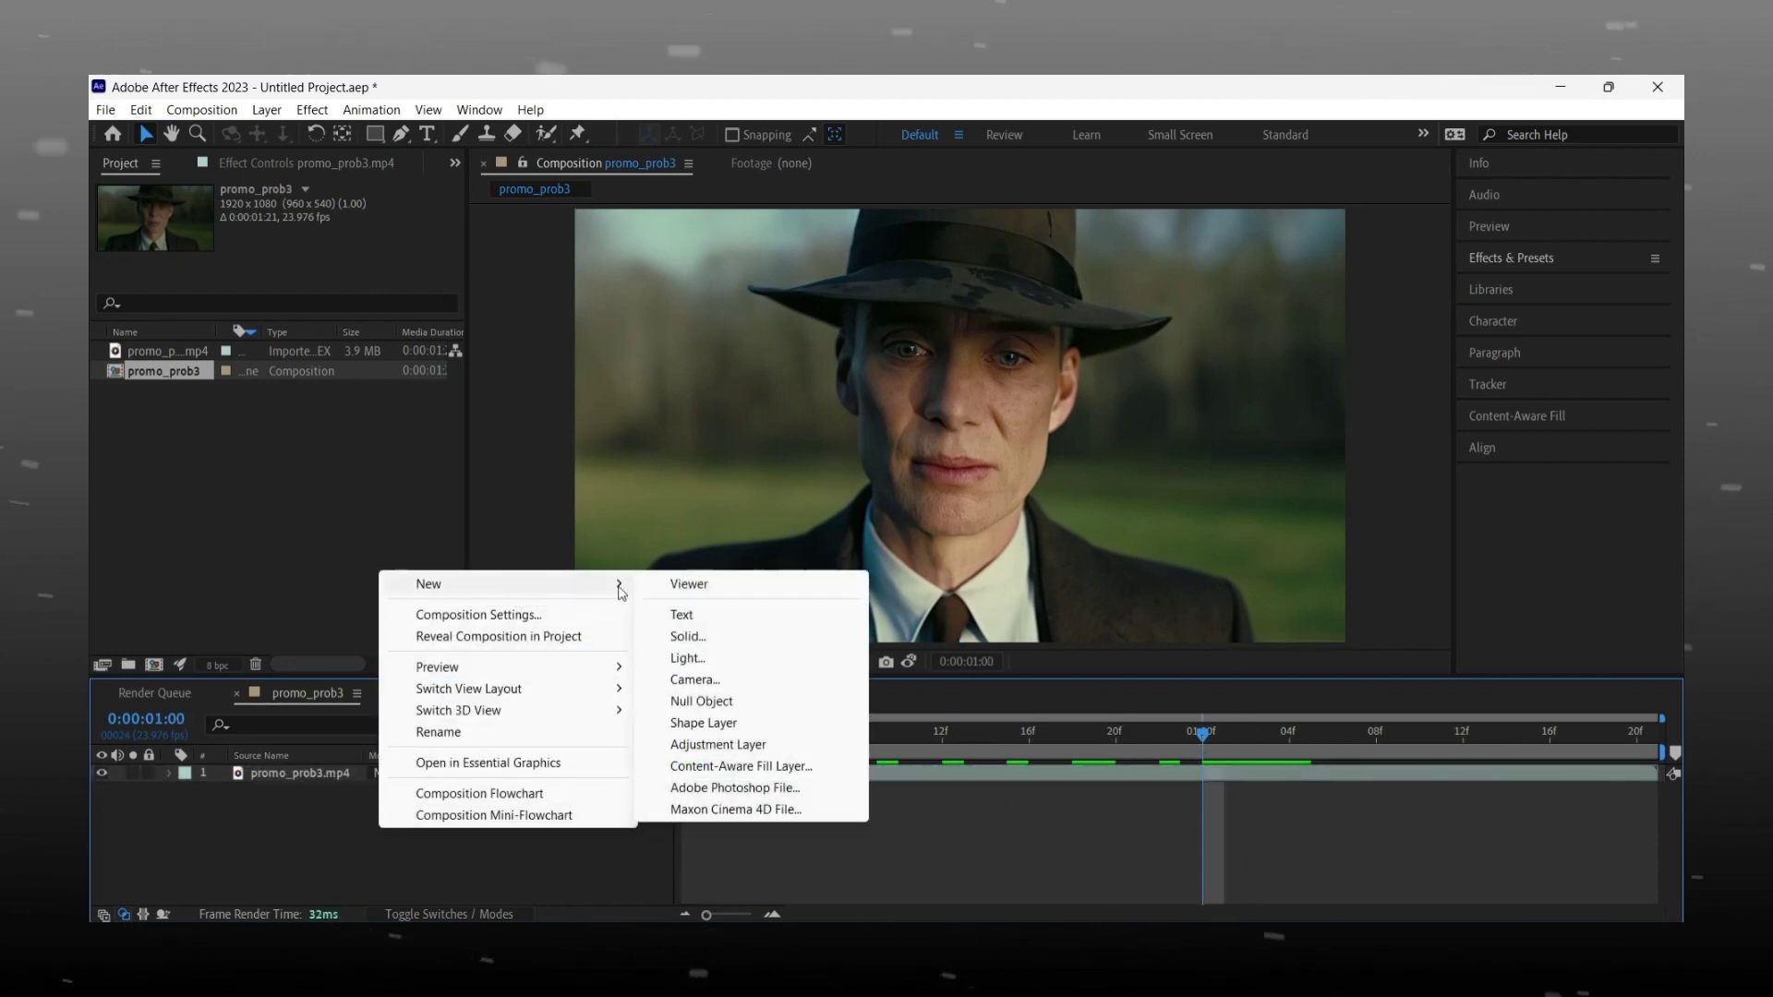
left_click(744, 745)
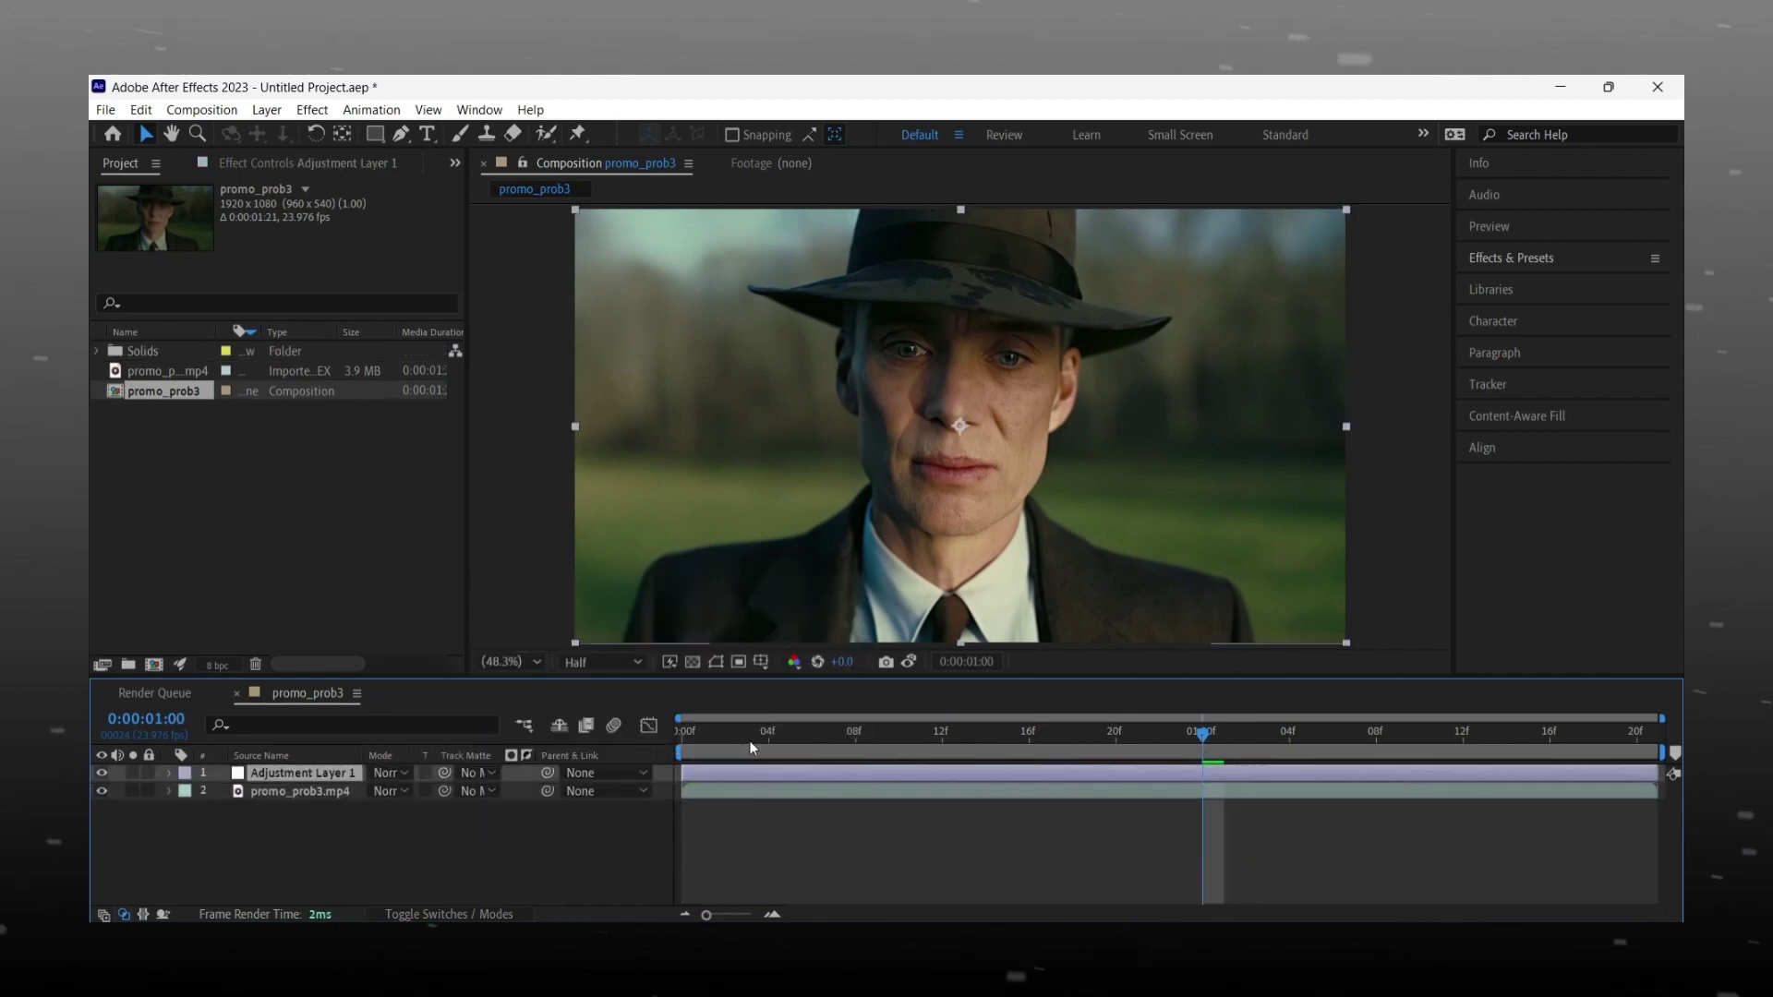
- Search effects for 'looks' and apply Magic Bullet Looks to Adjustment Layer 1
left_click(1551, 259)
left_click(1513, 283)
type("looks")
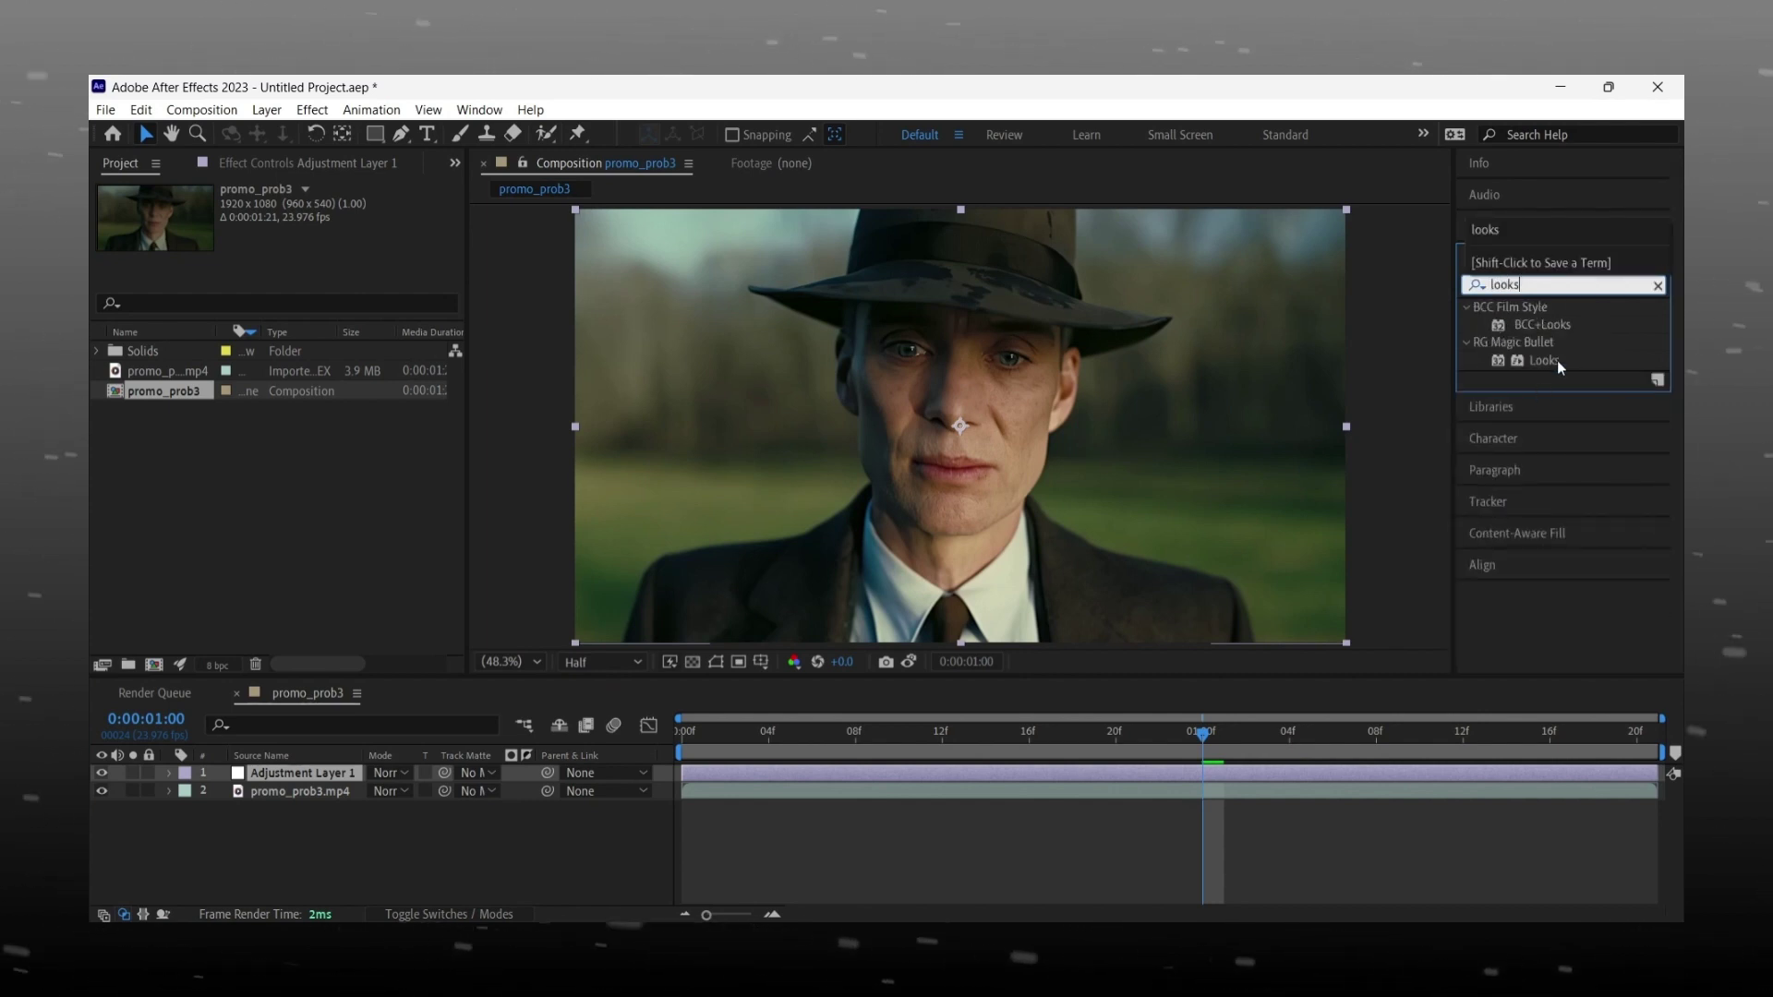
left_click_drag(1557, 361, 906, 780)
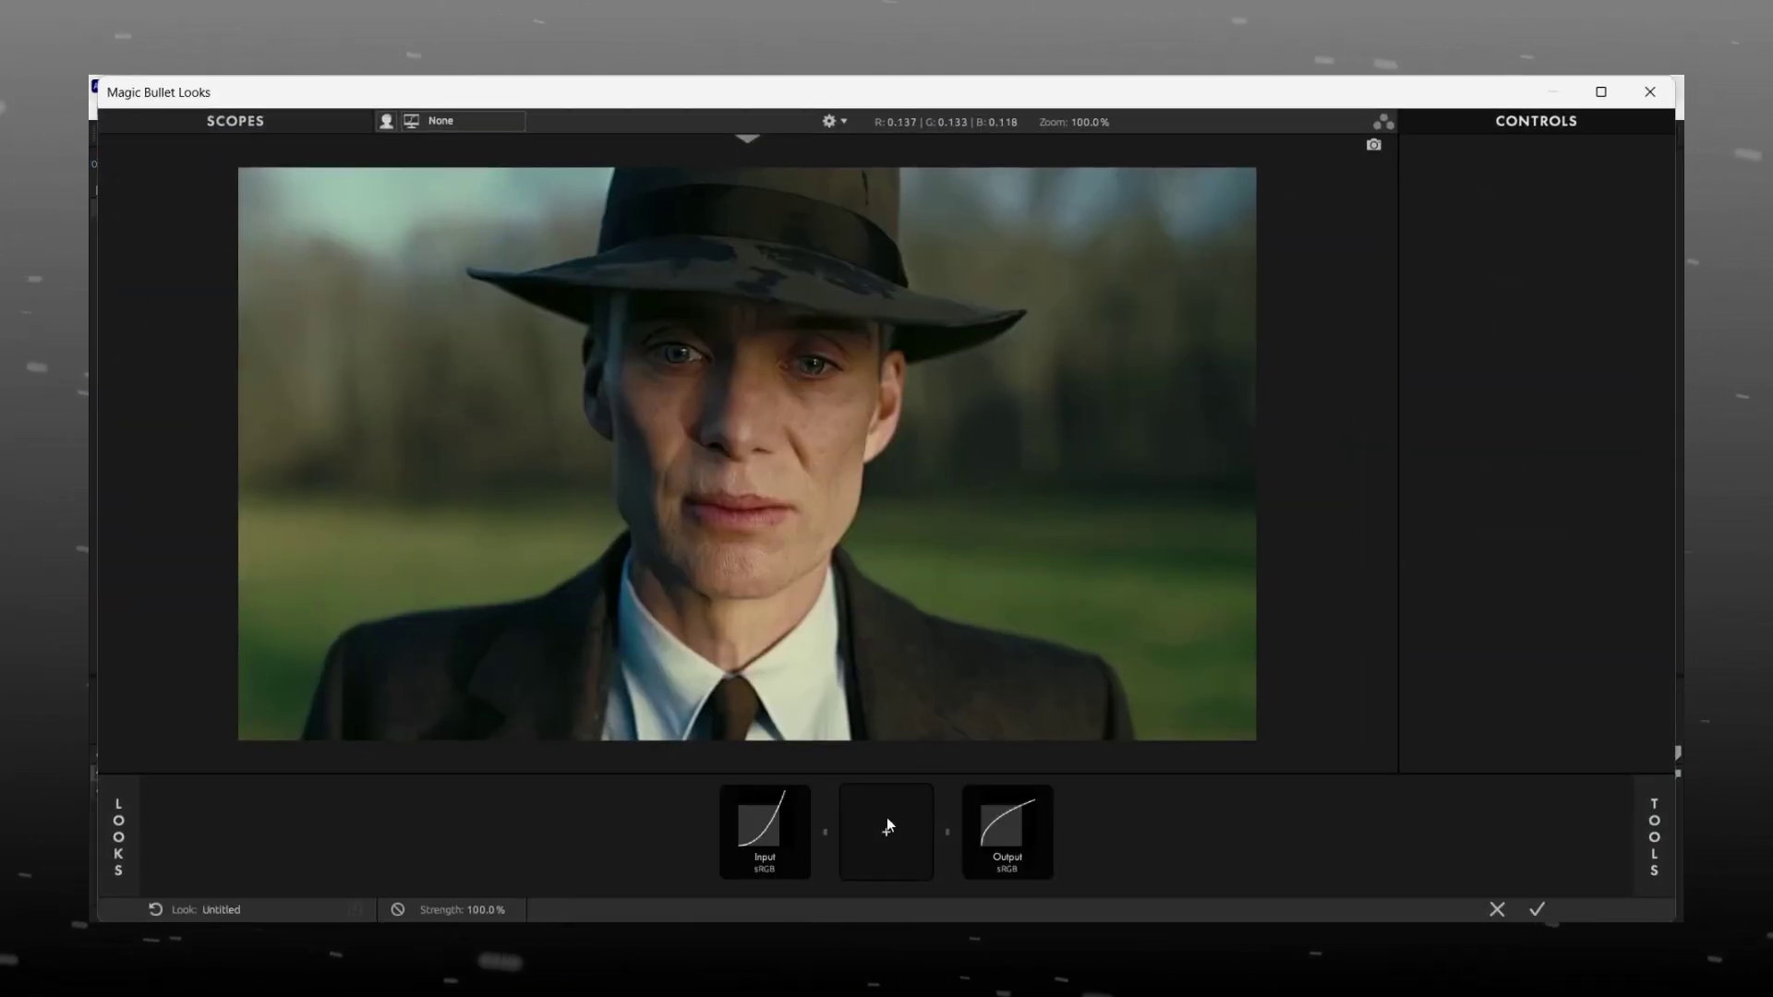
- Add Gradient, Grad Exposure, Spot Exposure and Hue/Saturation tools to the look's chain
left_click(886, 825)
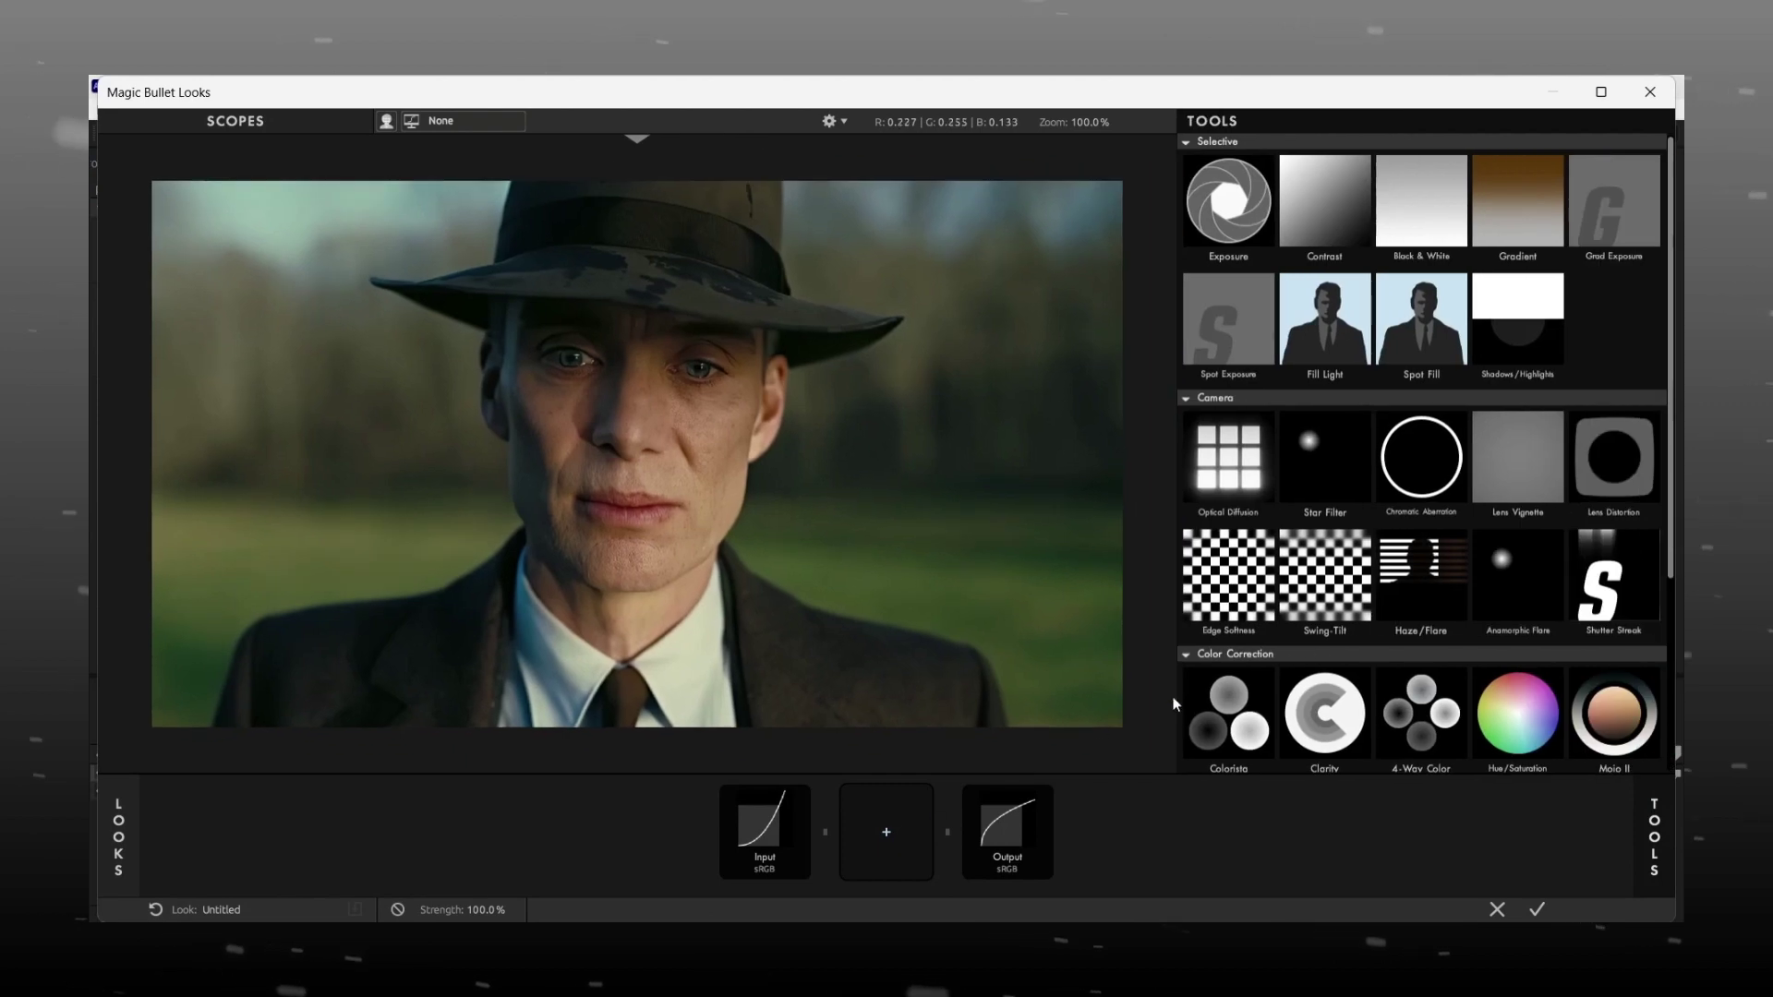
left_click(1518, 202)
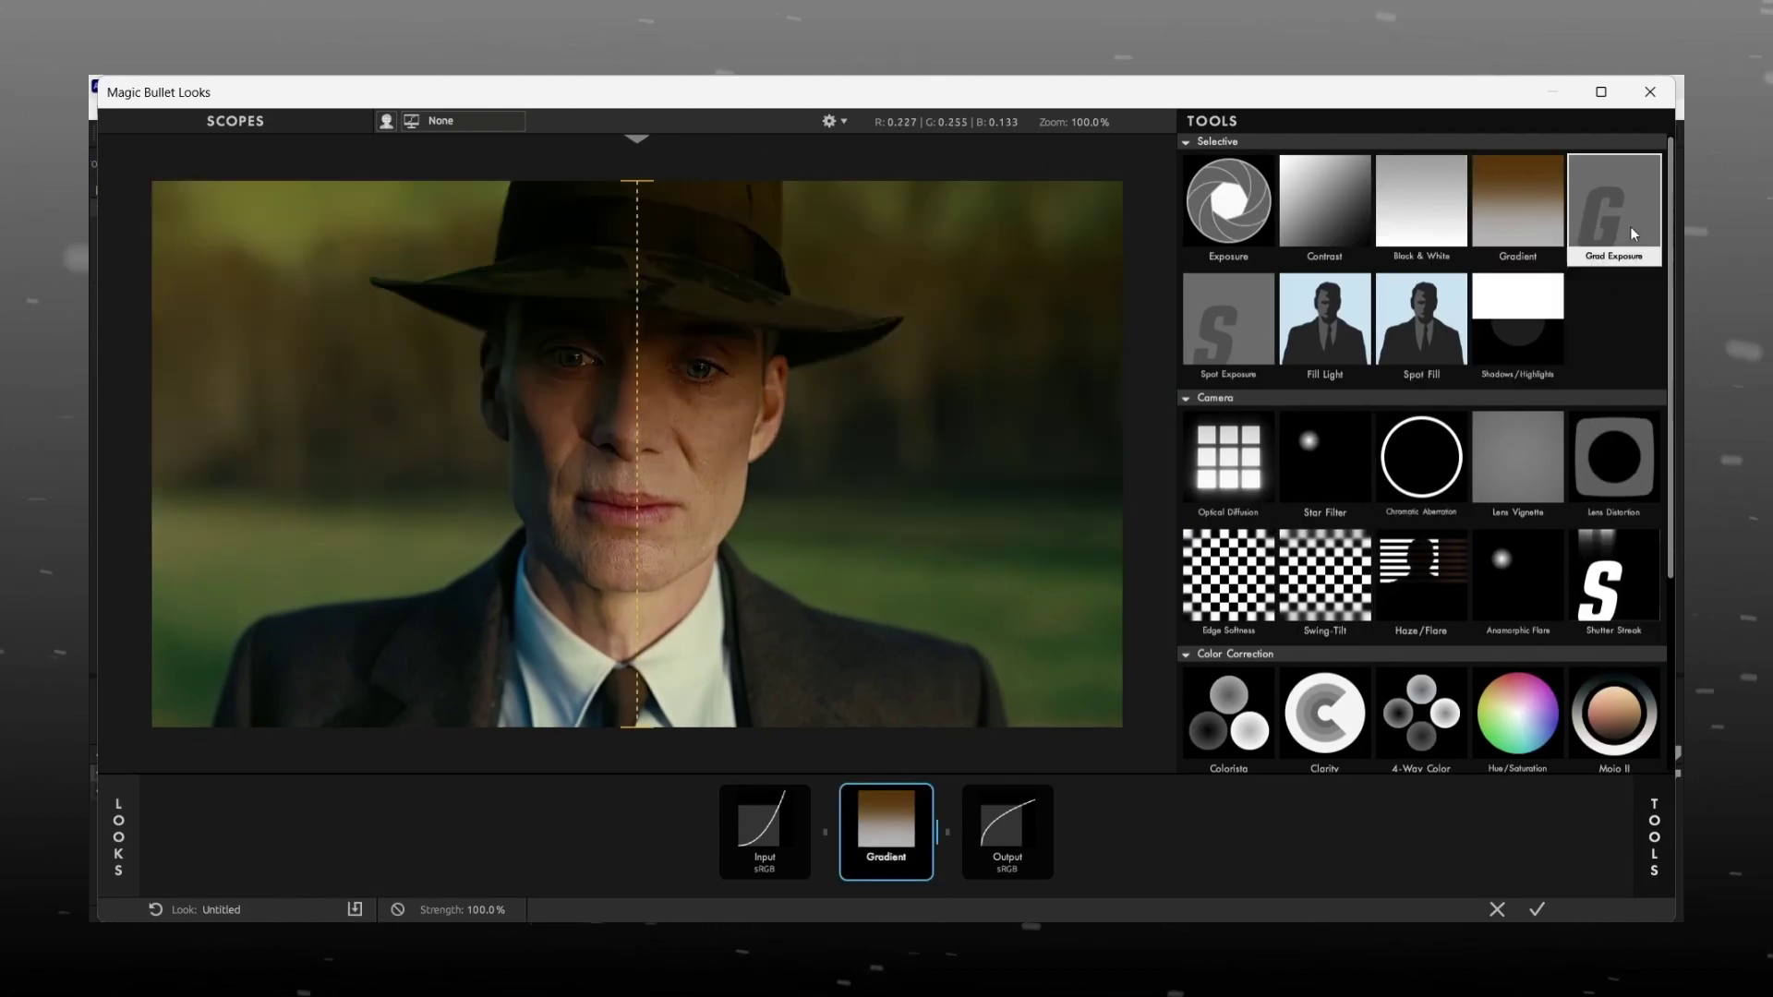
left_click(1614, 202)
left_click(1228, 323)
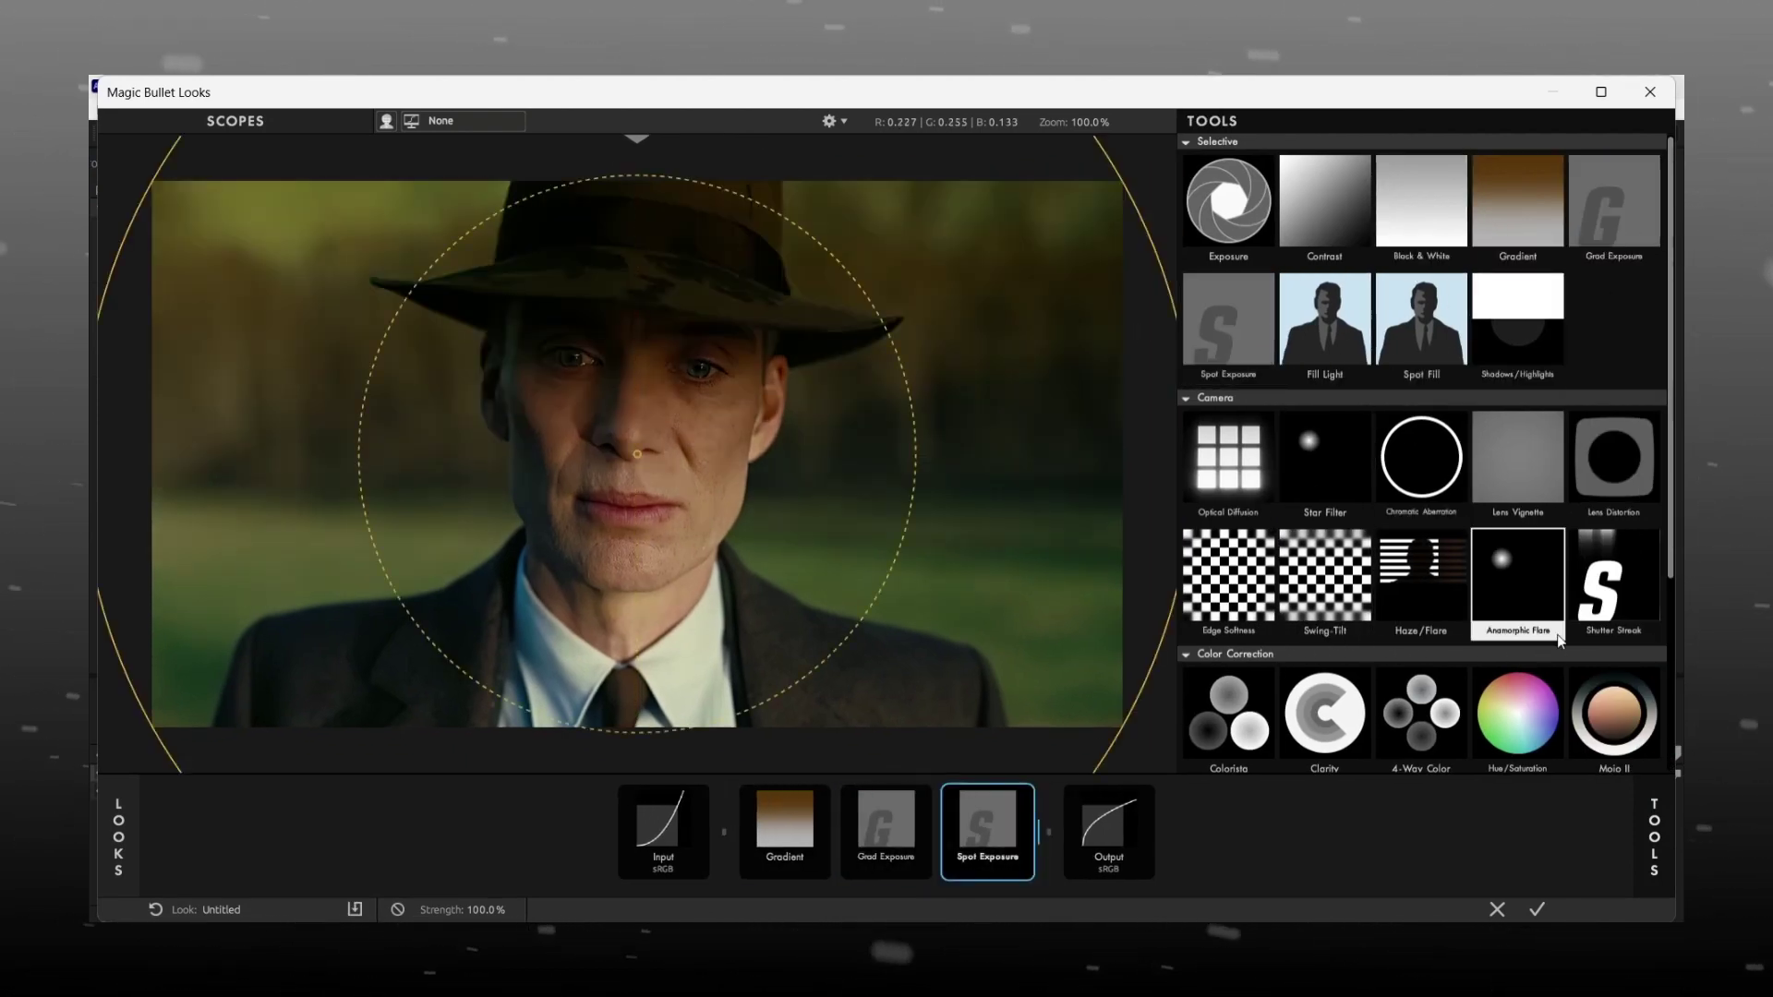
left_click(1517, 712)
- Run the Gradient near-vertically from the nose downward and tint it black
left_click(741, 836)
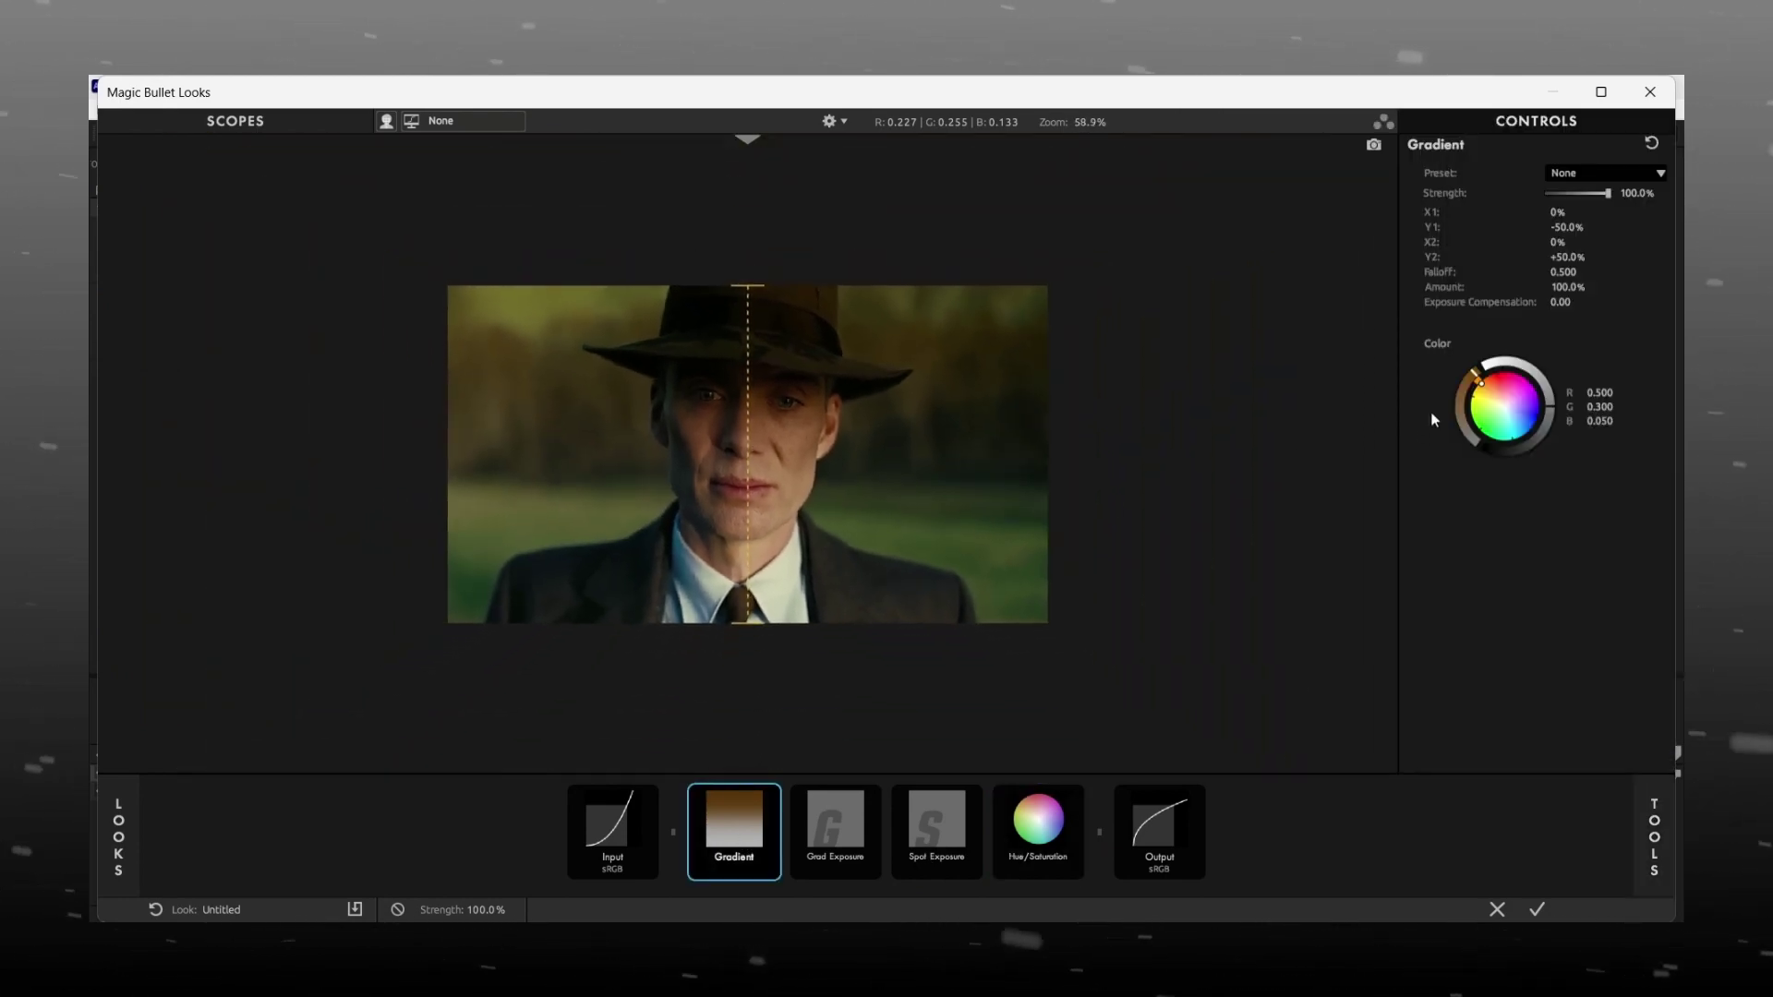
left_click_drag(762, 289, 752, 602)
left_click_drag(685, 351, 756, 547)
left_click_drag(753, 312, 735, 421)
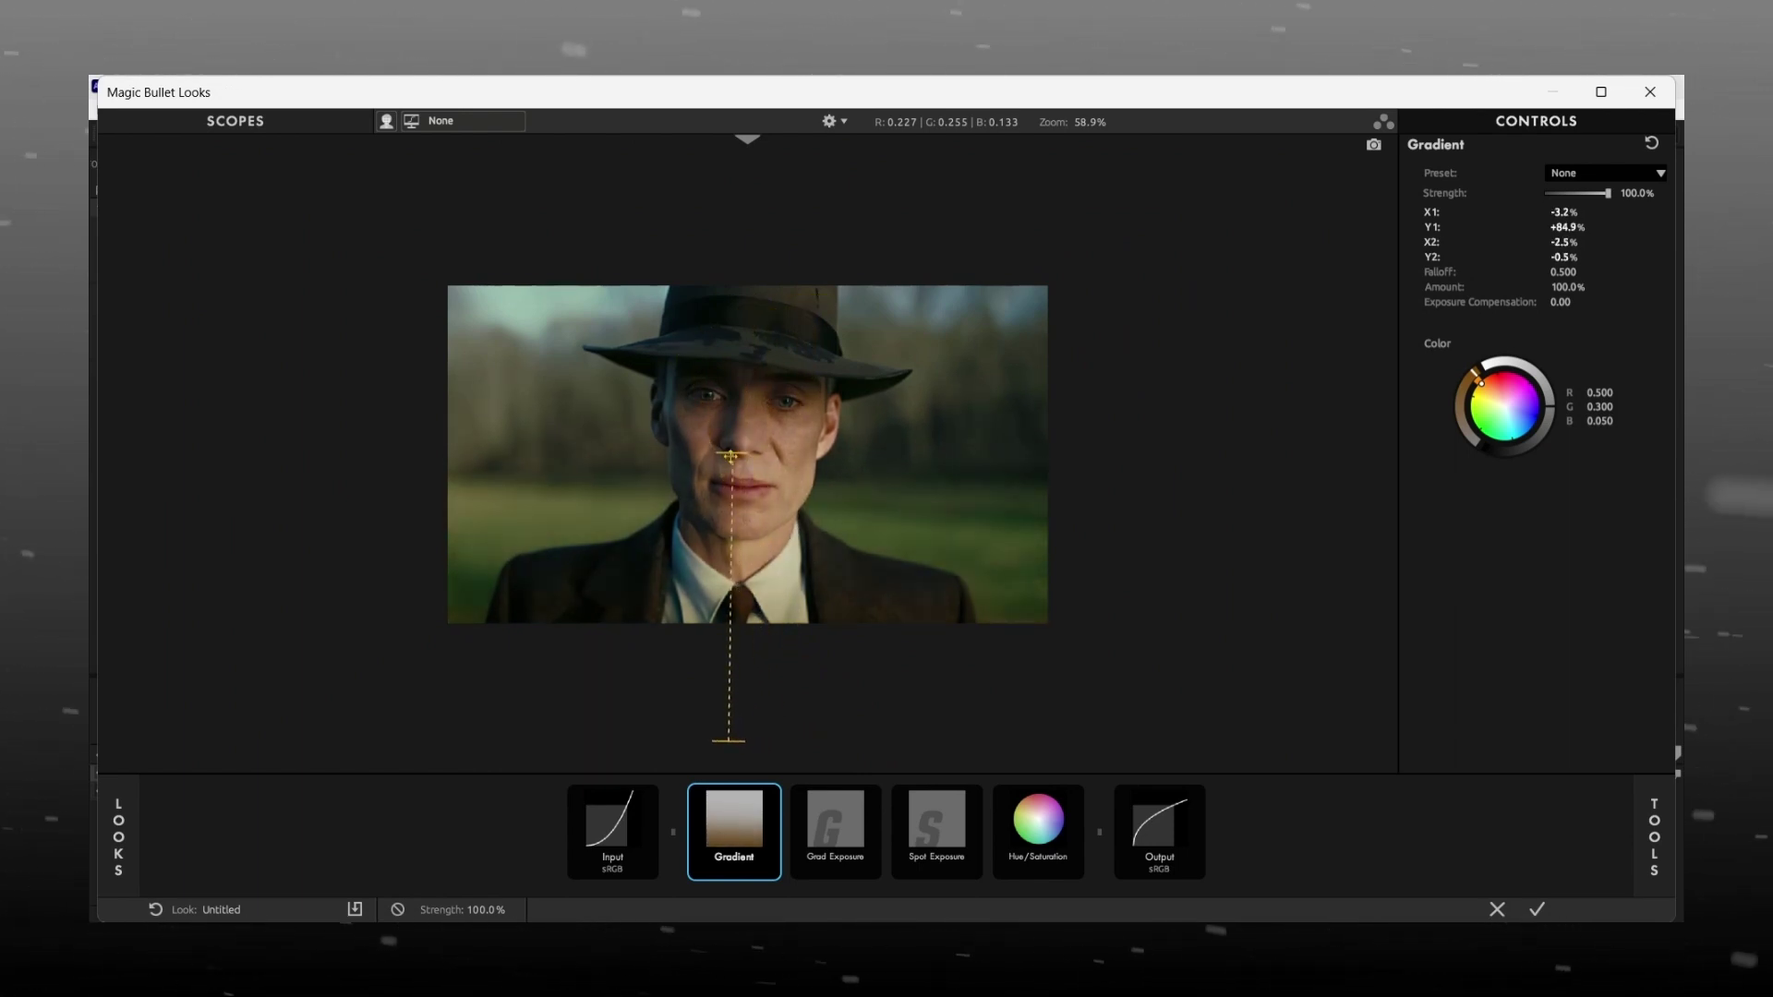
mouse_move(1602, 395)
left_mouse_down()
mouse_move(1653, 407)
mouse_move(1637, 430)
left_mouse_up()
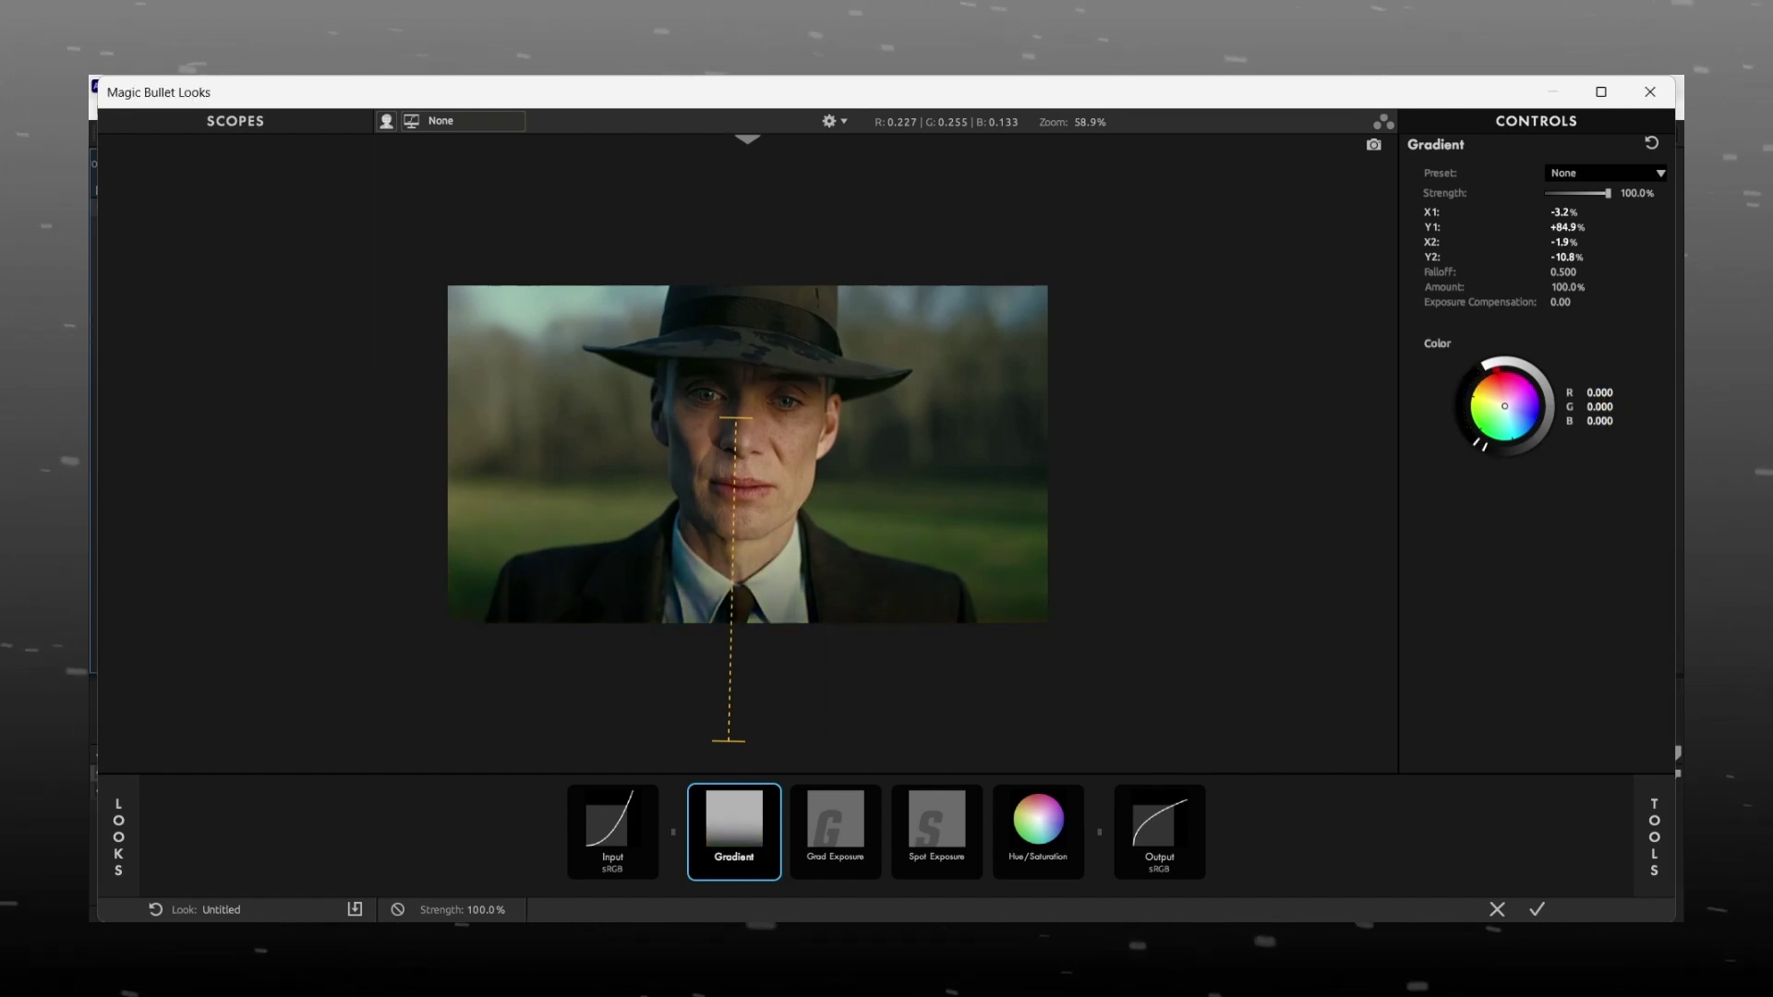
left_click_drag(738, 738, 740, 703)
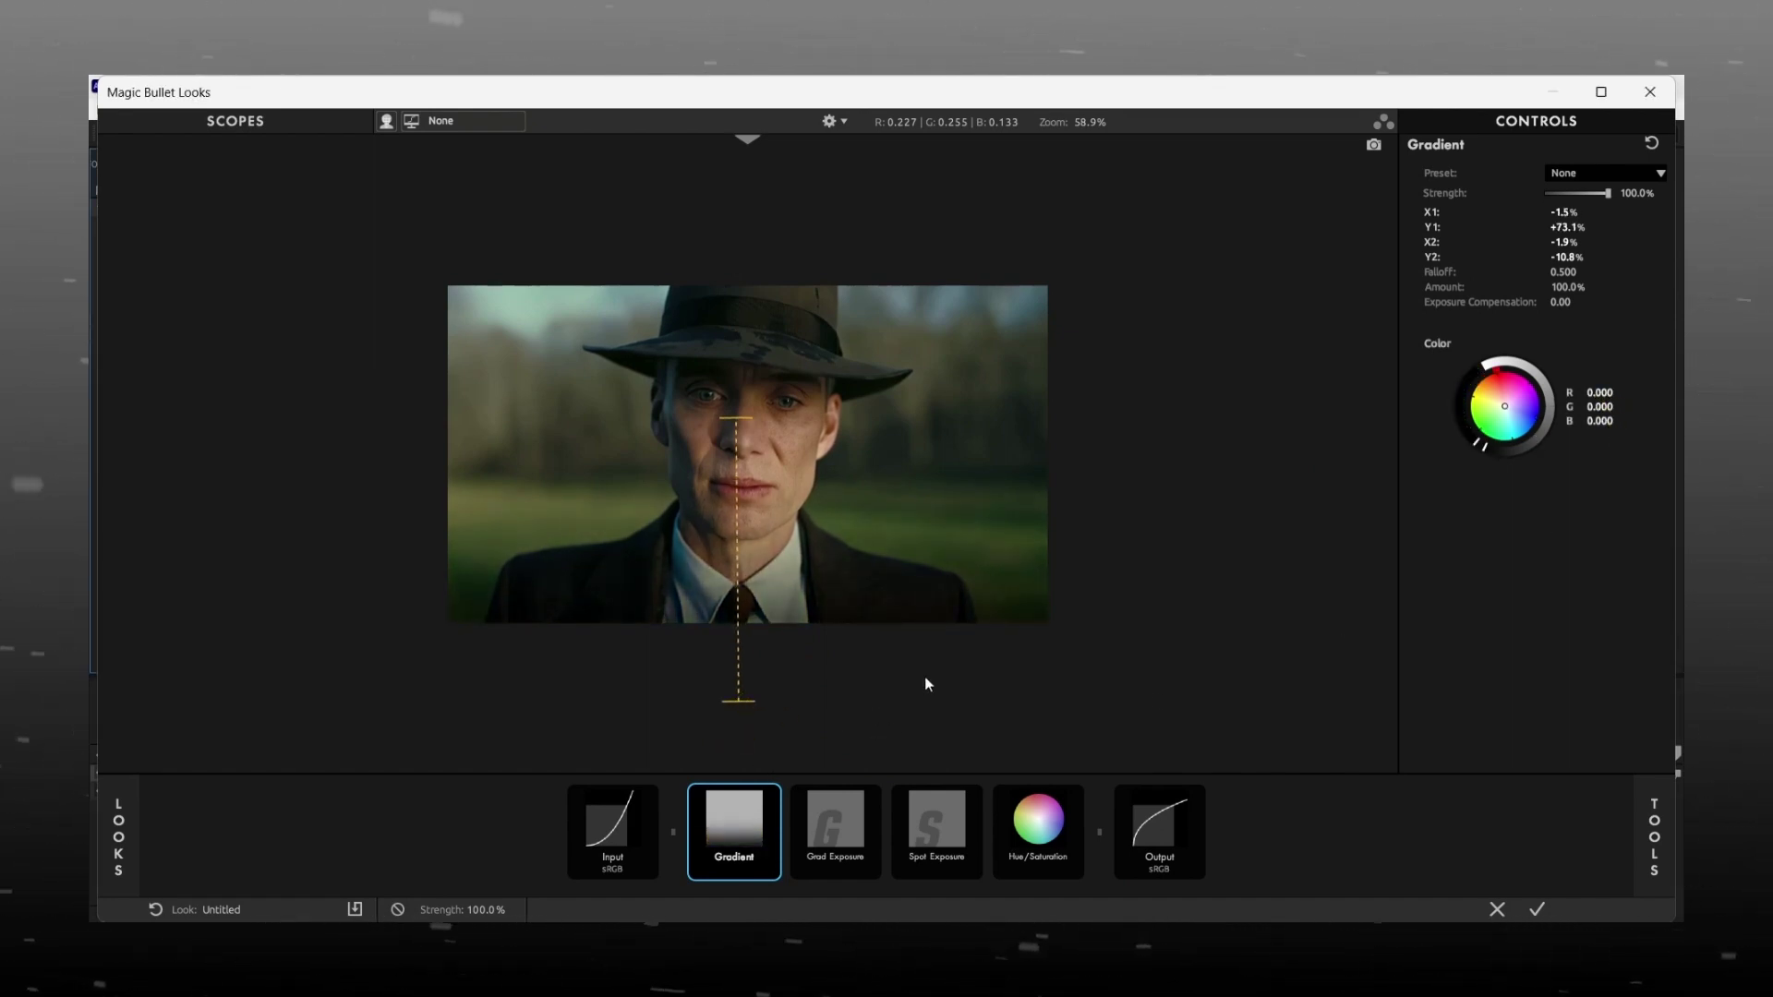
left_click(822, 828)
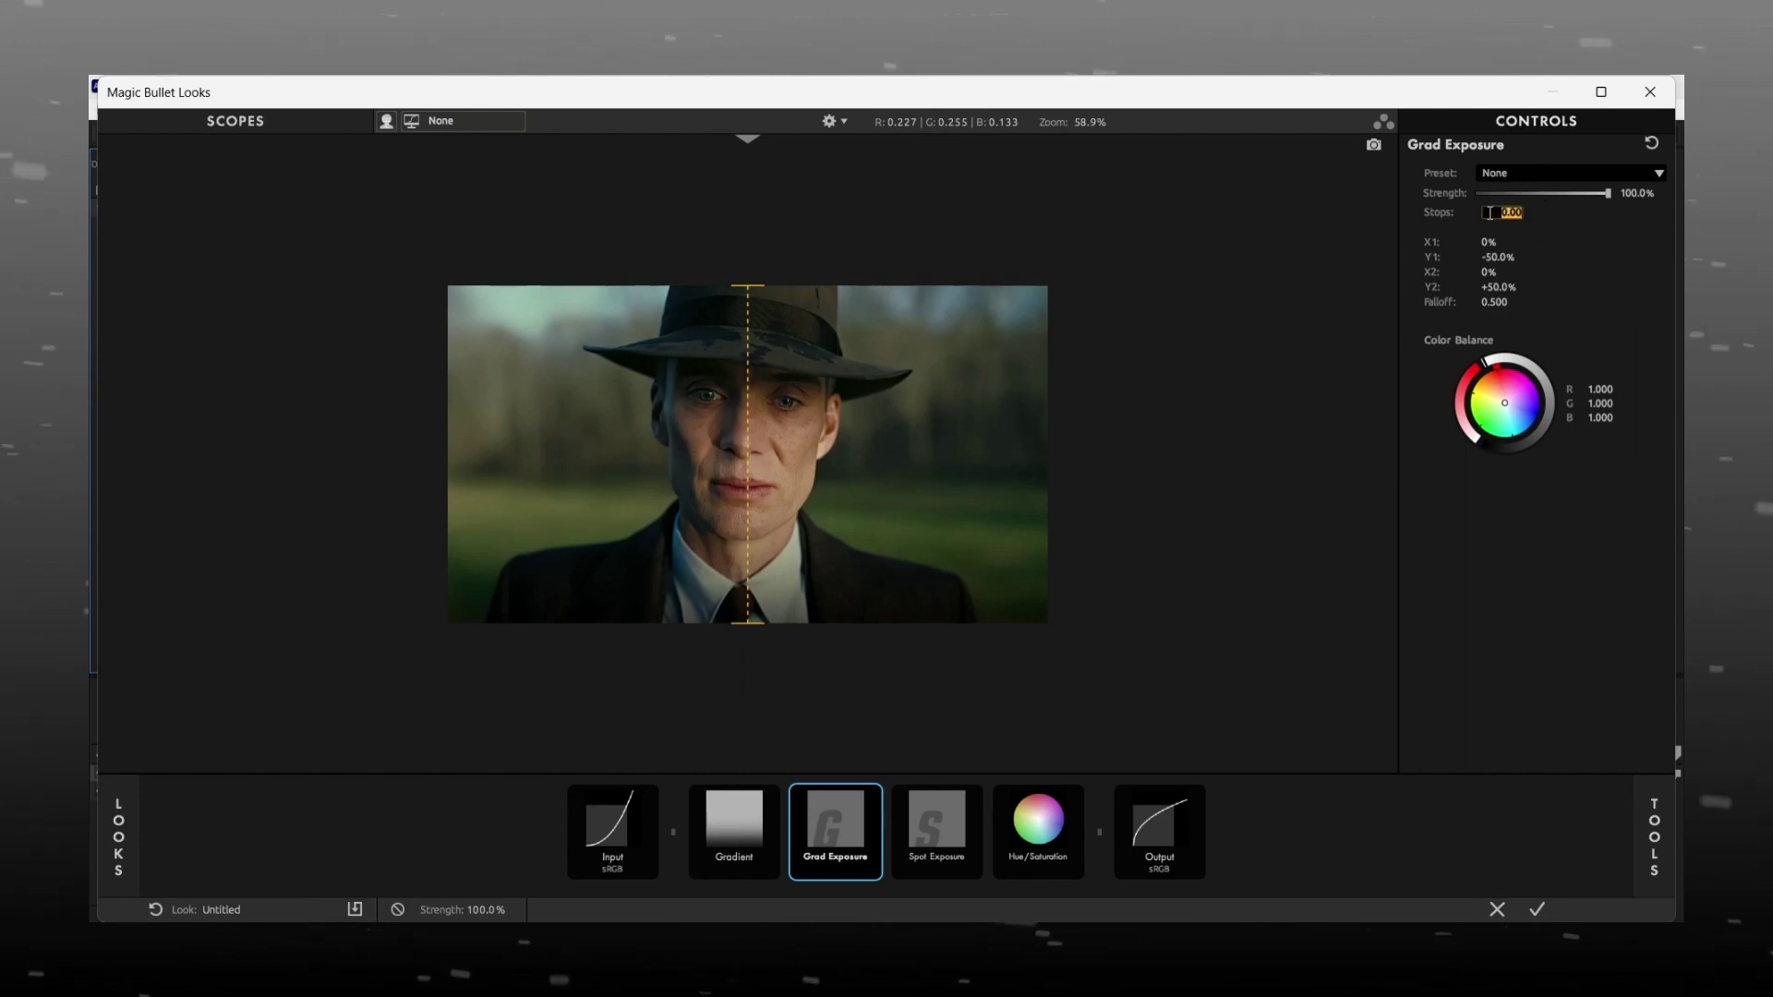
- Set Grad Exposure to +0.60 stops ending at the mouth, and reshape Spot Exposure into an ellipse over the face
key("Return")
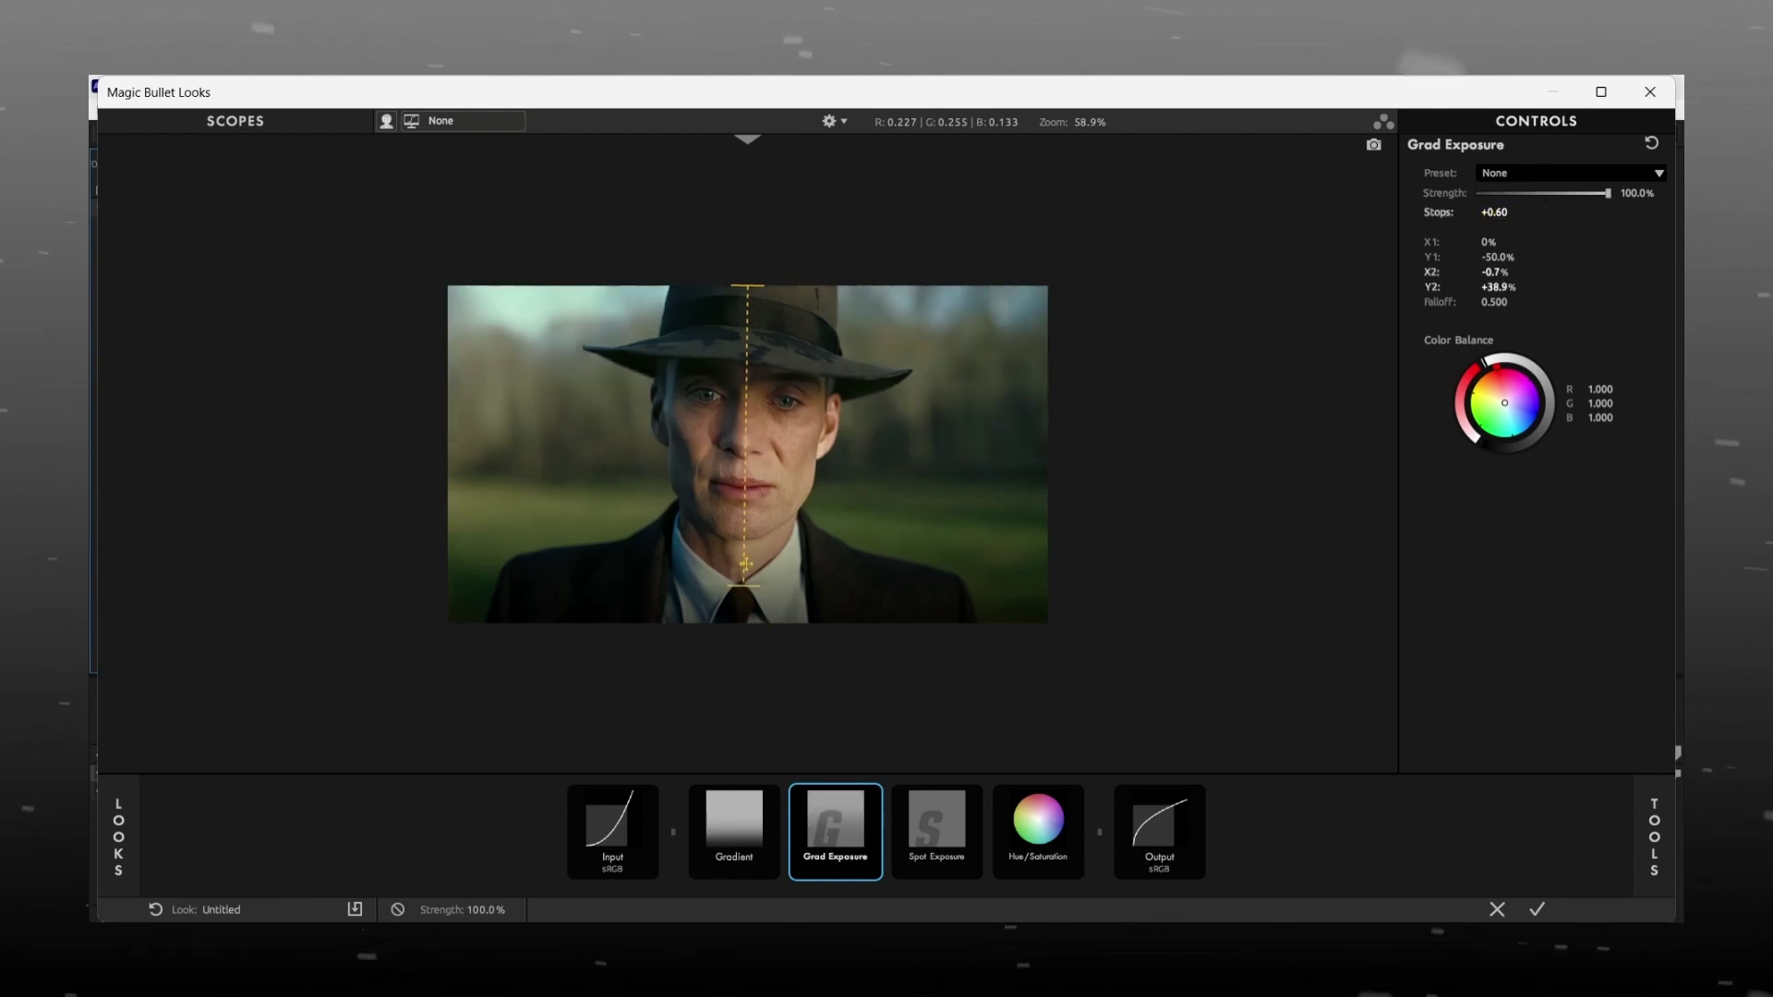
left_click_drag(748, 621, 758, 487)
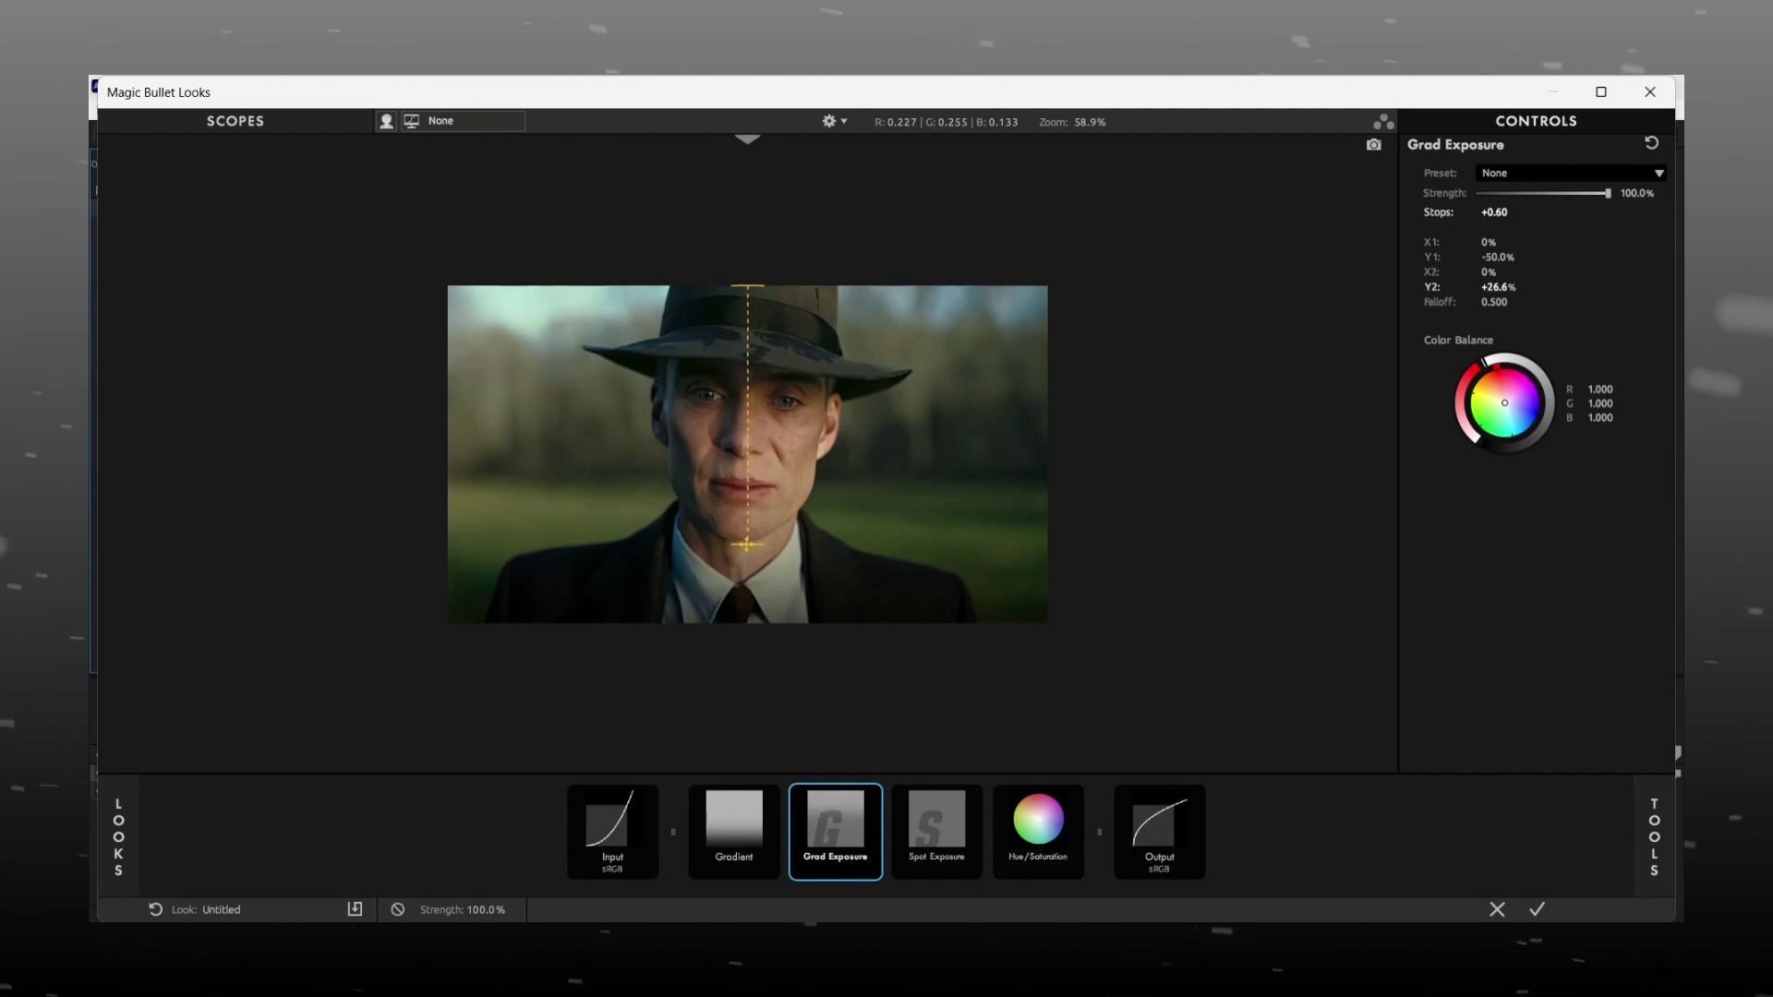
left_click(936, 831)
left_click_drag(1100, 462, 910, 455)
left_click_drag(839, 730, 748, 626)
- Resize the spot ellipse taller above the face and set Spot Exposure to +0.50 stops
left_click_drag(843, 507, 1089, 434)
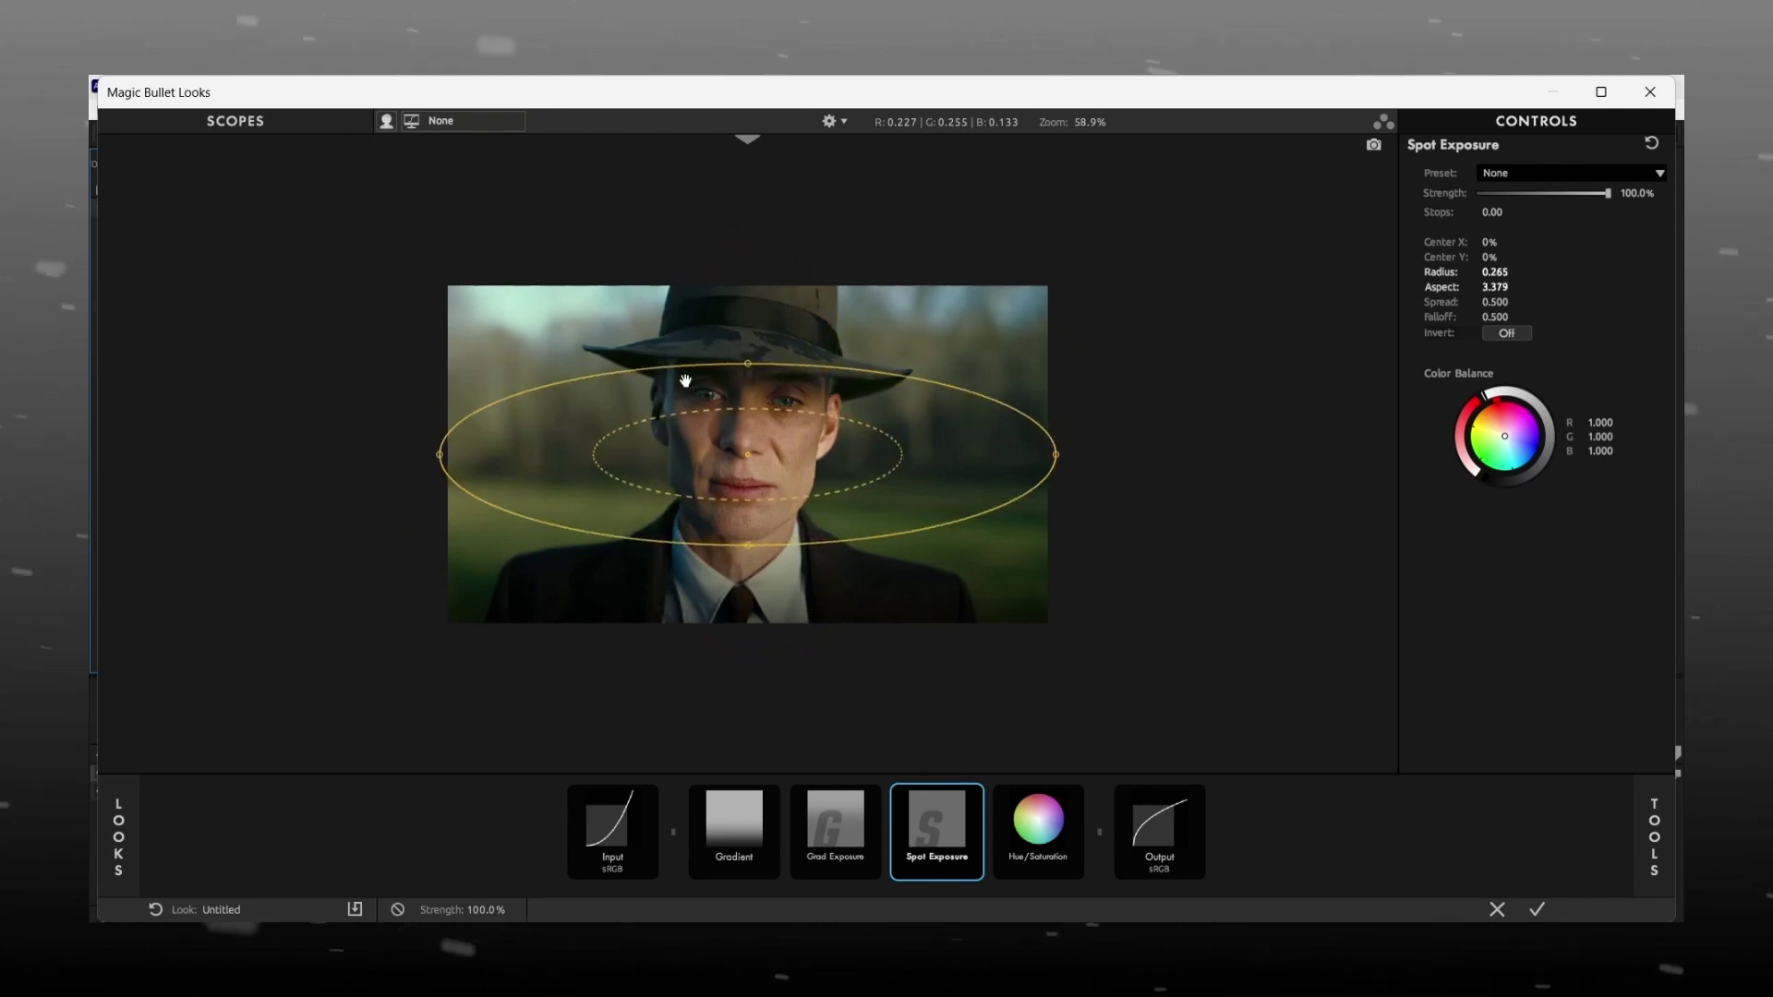
left_click_drag(748, 365, 748, 286)
left_click_drag(746, 452, 745, 279)
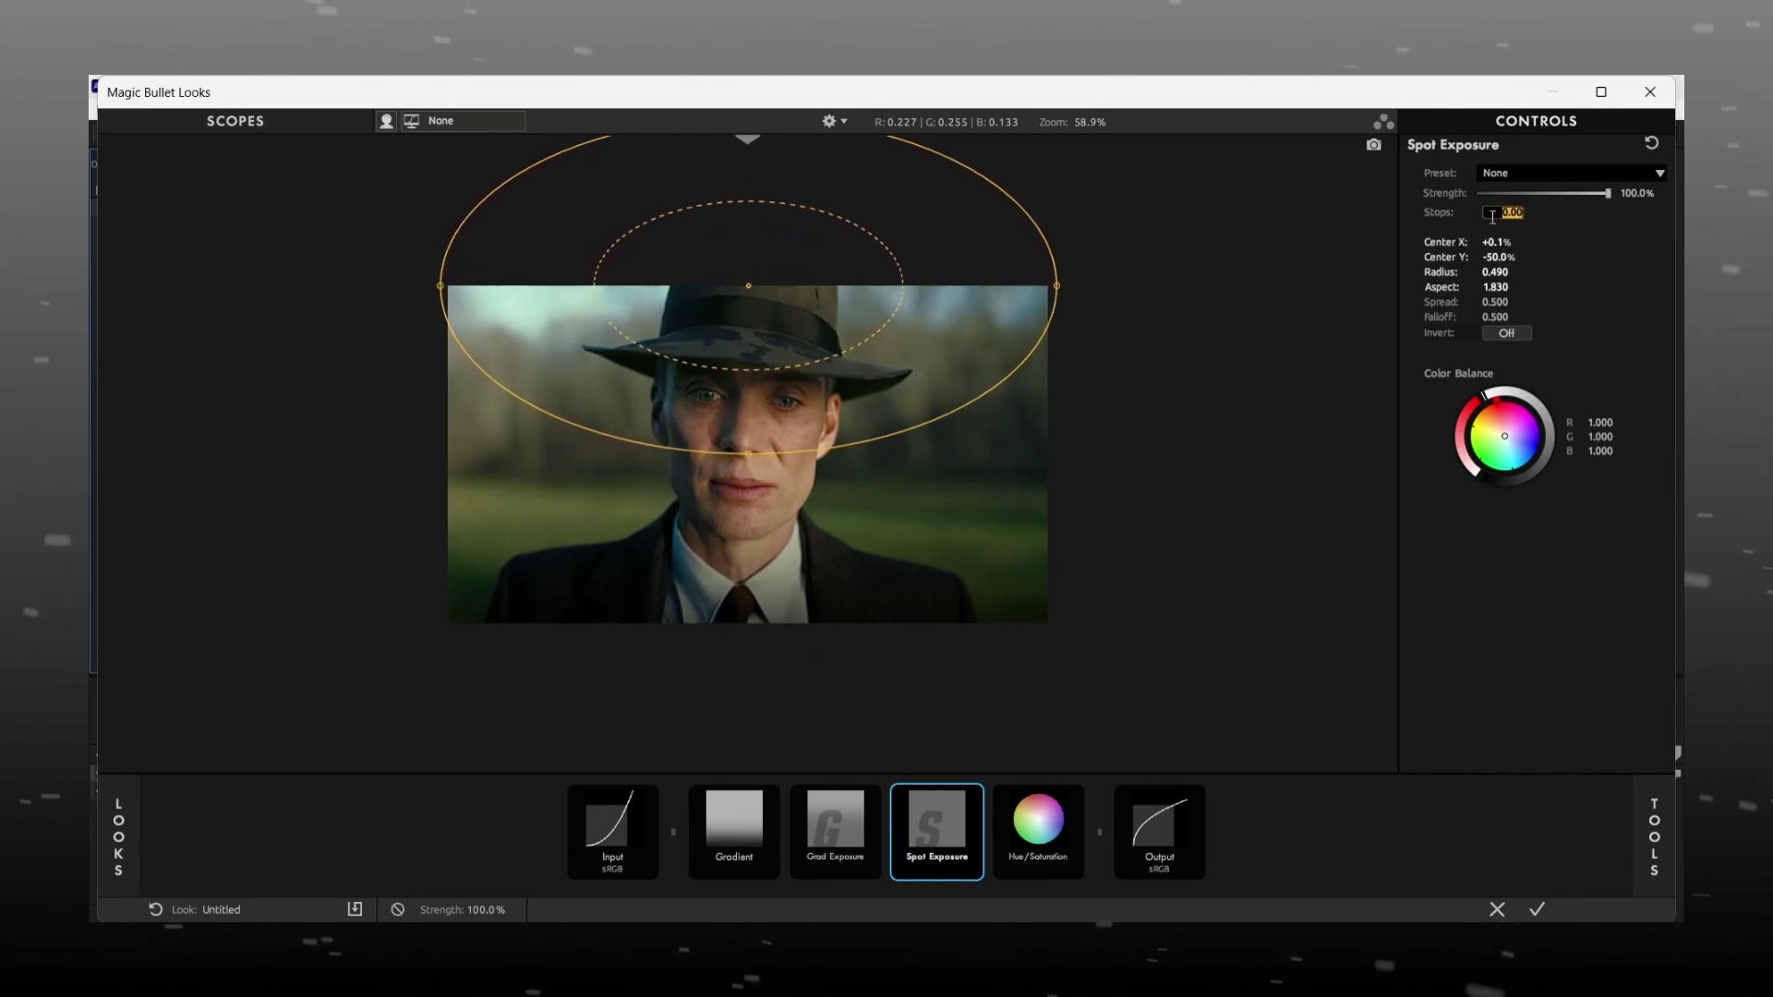
key("Return")
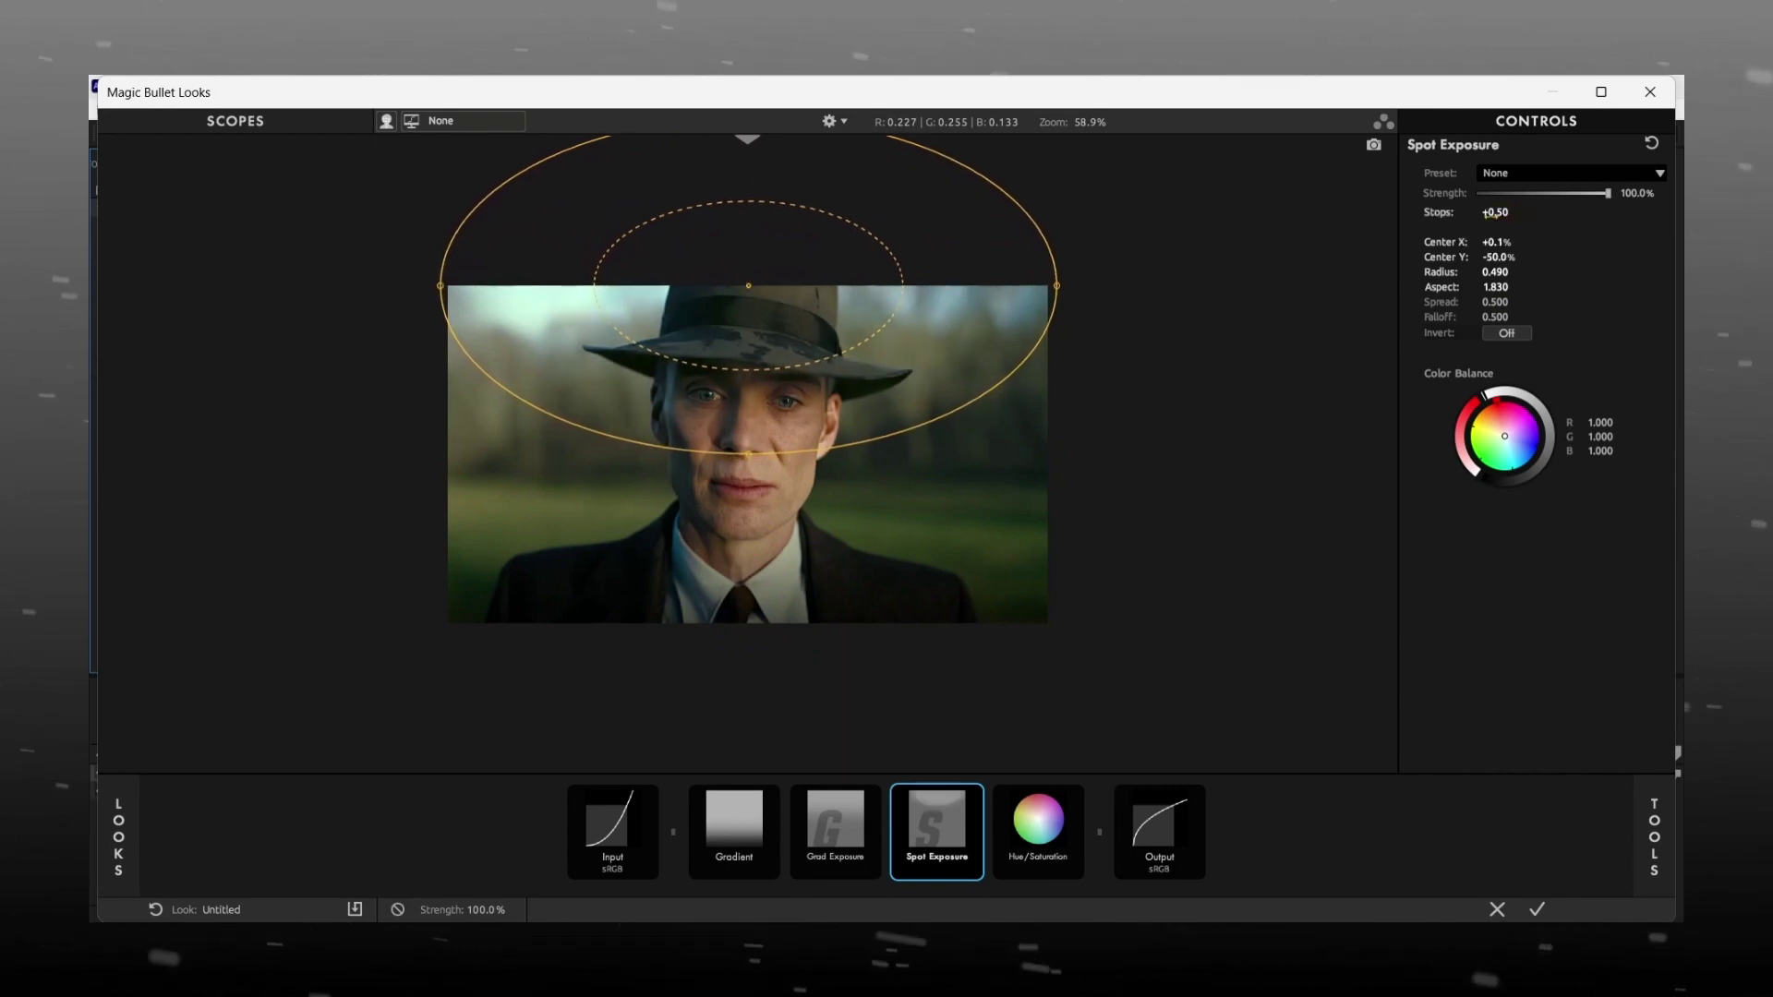
- Set Hue/Saturation saturation to 108% and apply the finished look back in After Effects
left_click(1025, 817)
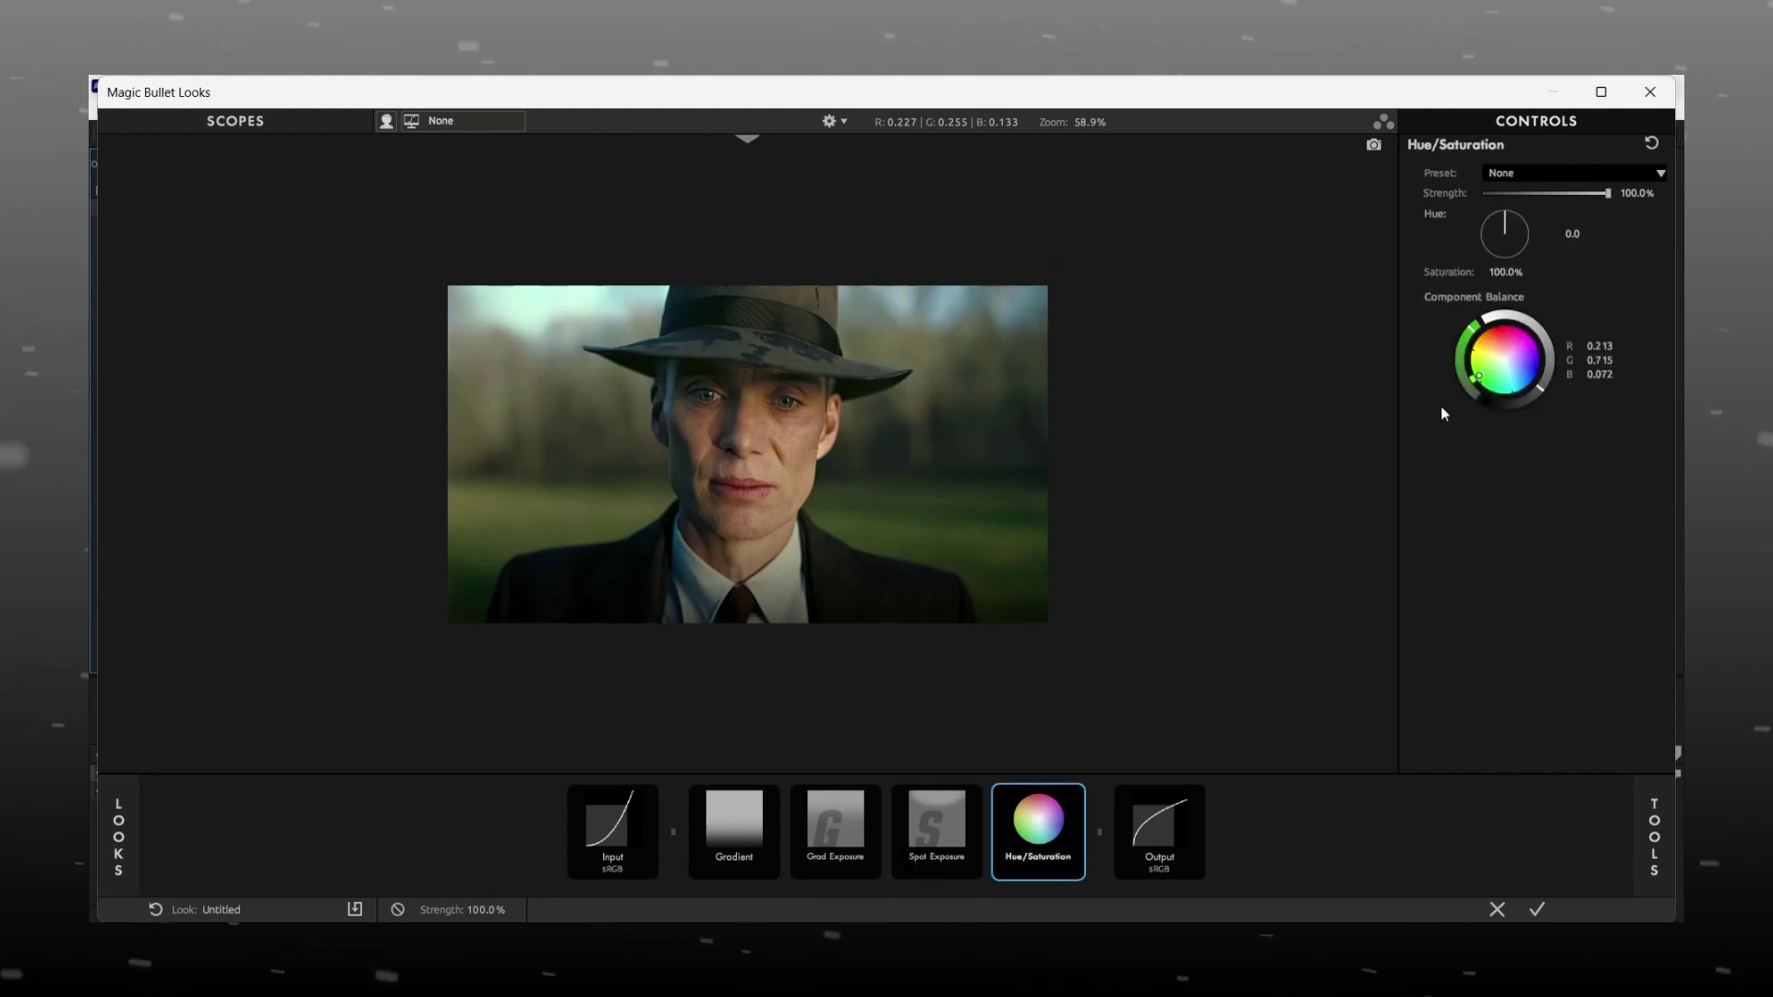
left_click(1506, 272)
type("108")
key("Return")
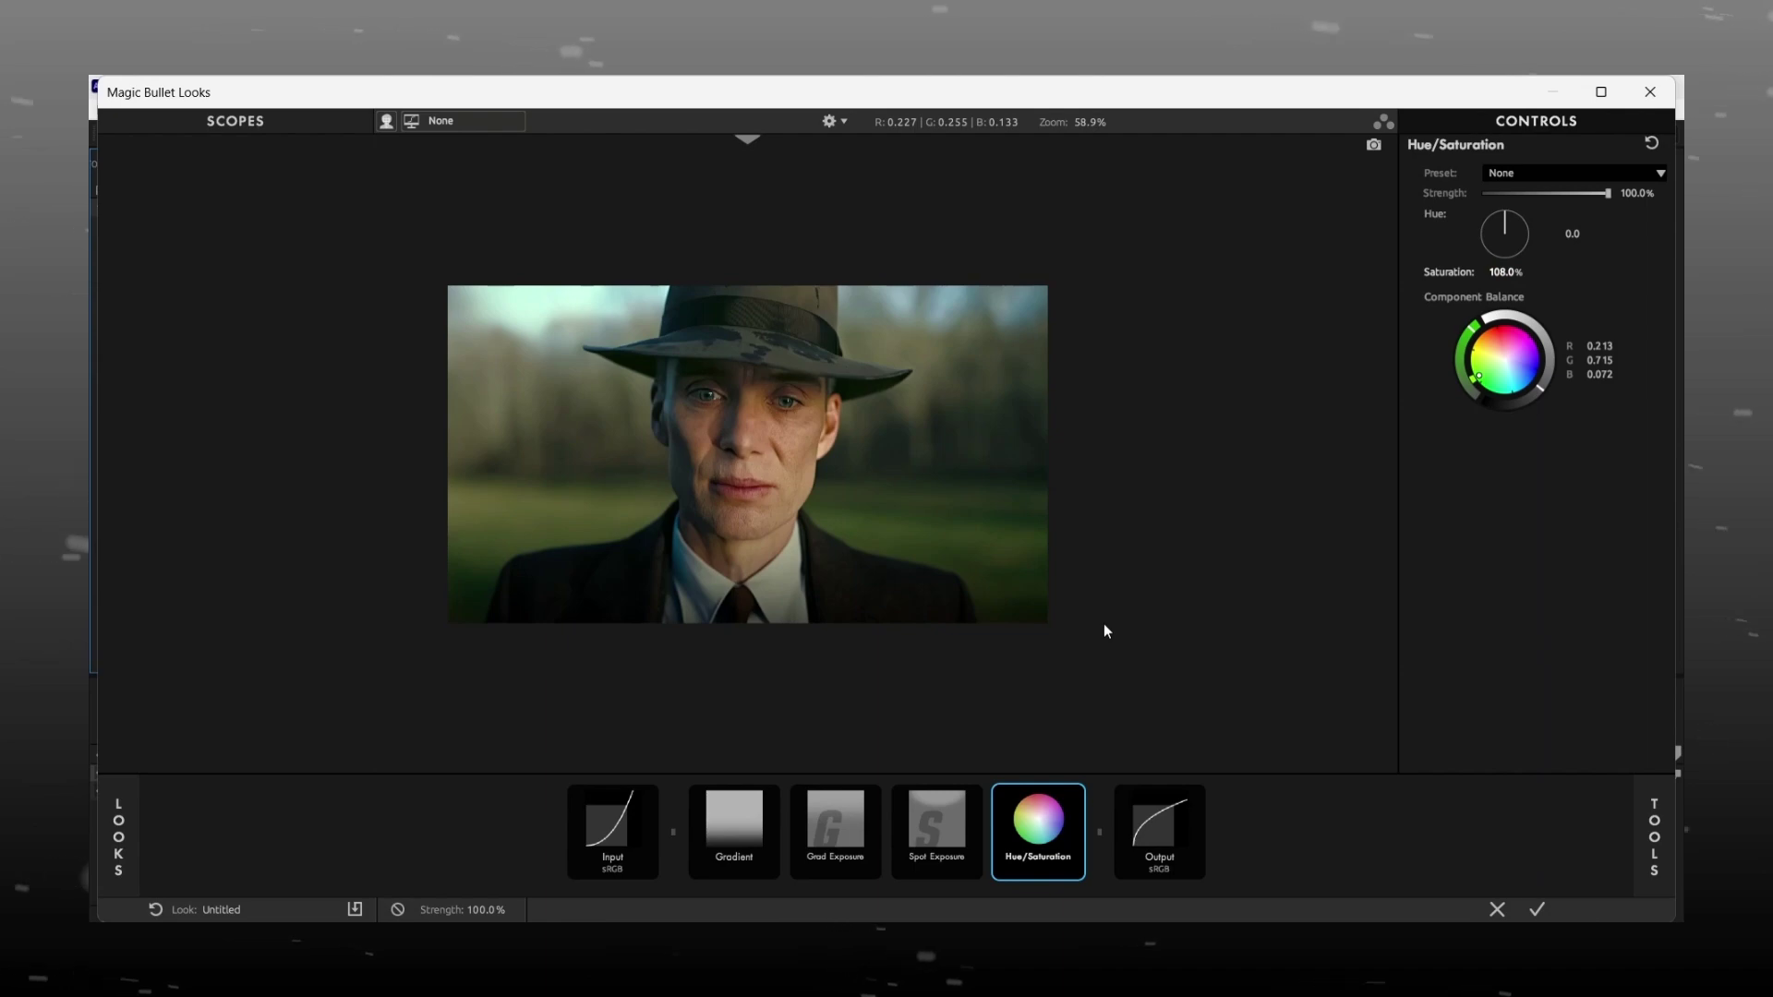
left_click(1537, 910)
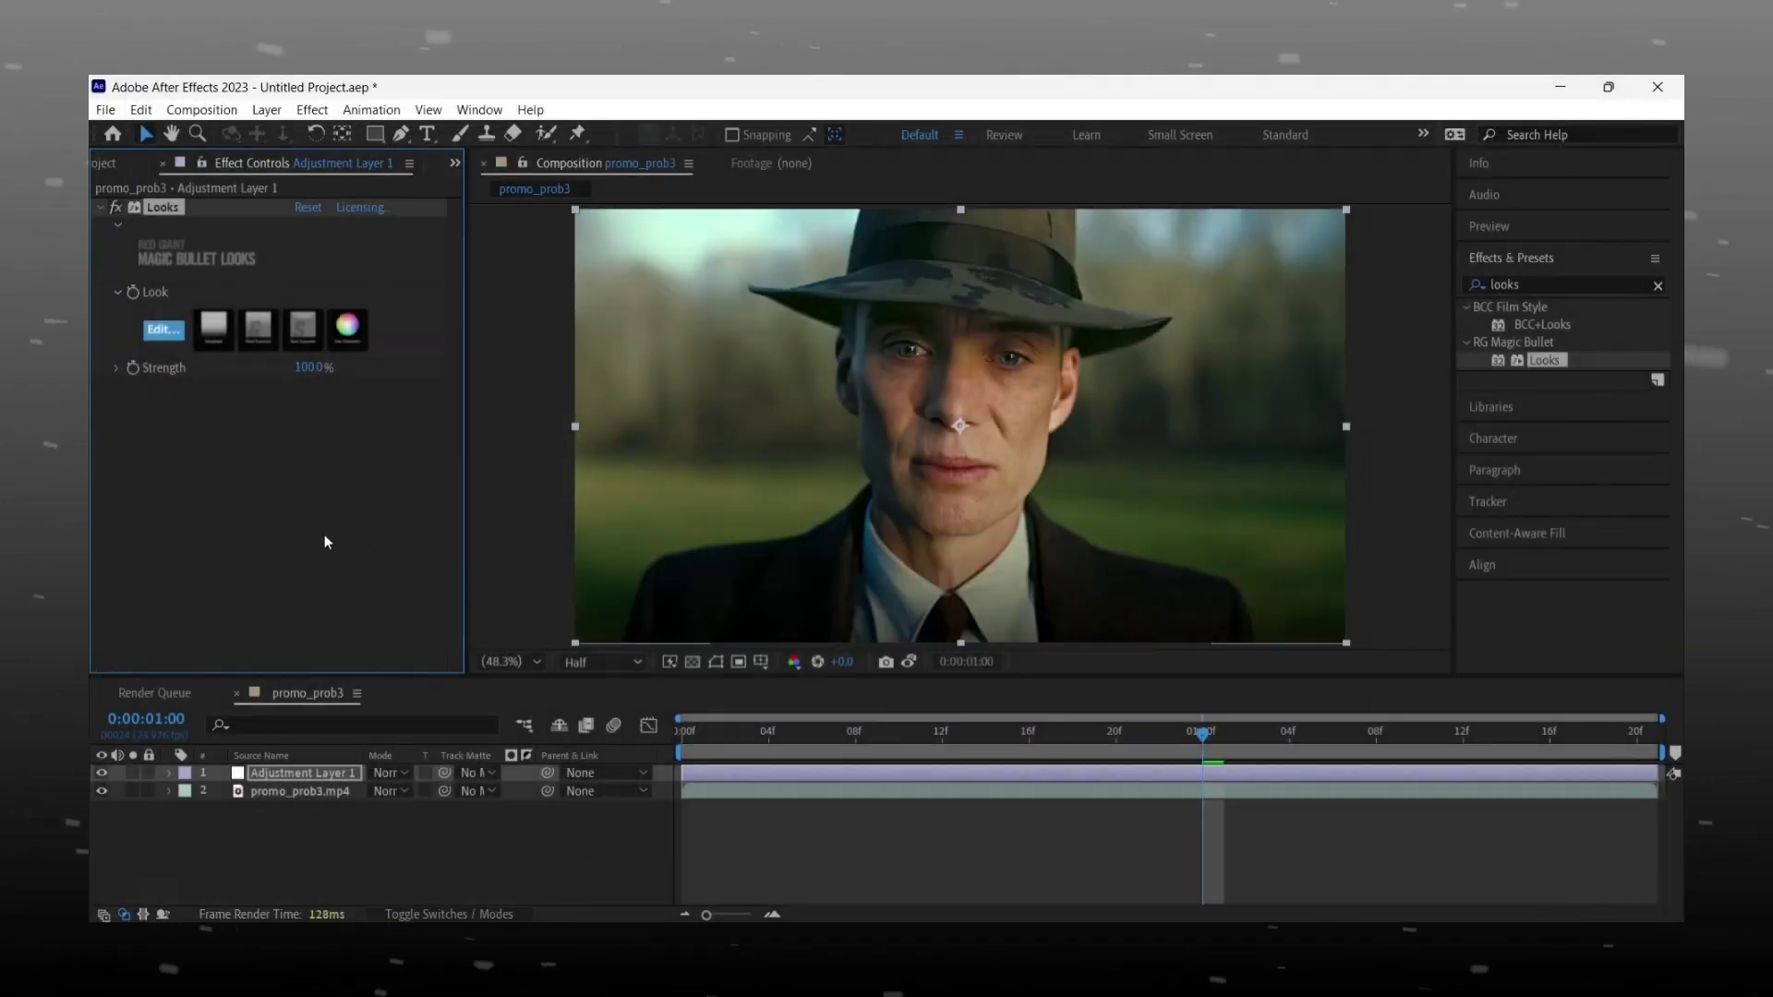
- Compare the adjustment layer on and off, then apply Shadow/Highlight from an effects search for 'shadow'
left_click(101, 772)
left_click(102, 772)
left_click(1480, 286)
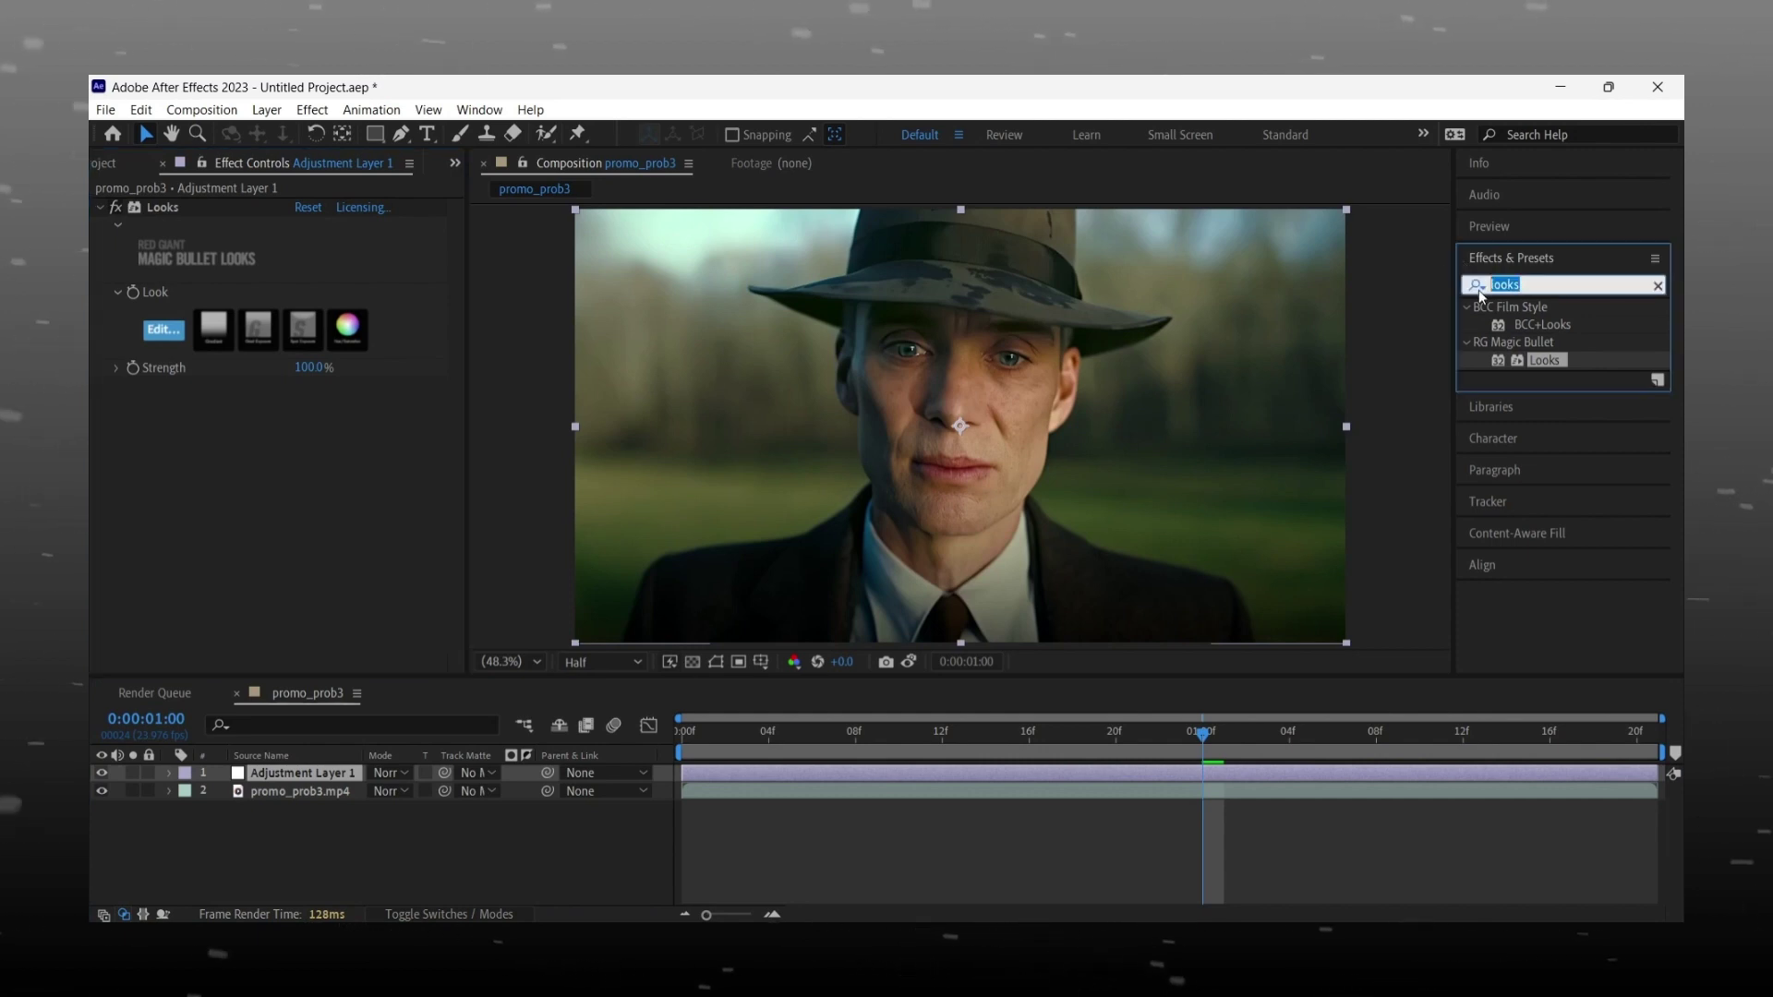
type("h")
key("BackSpace")
type("shadow")
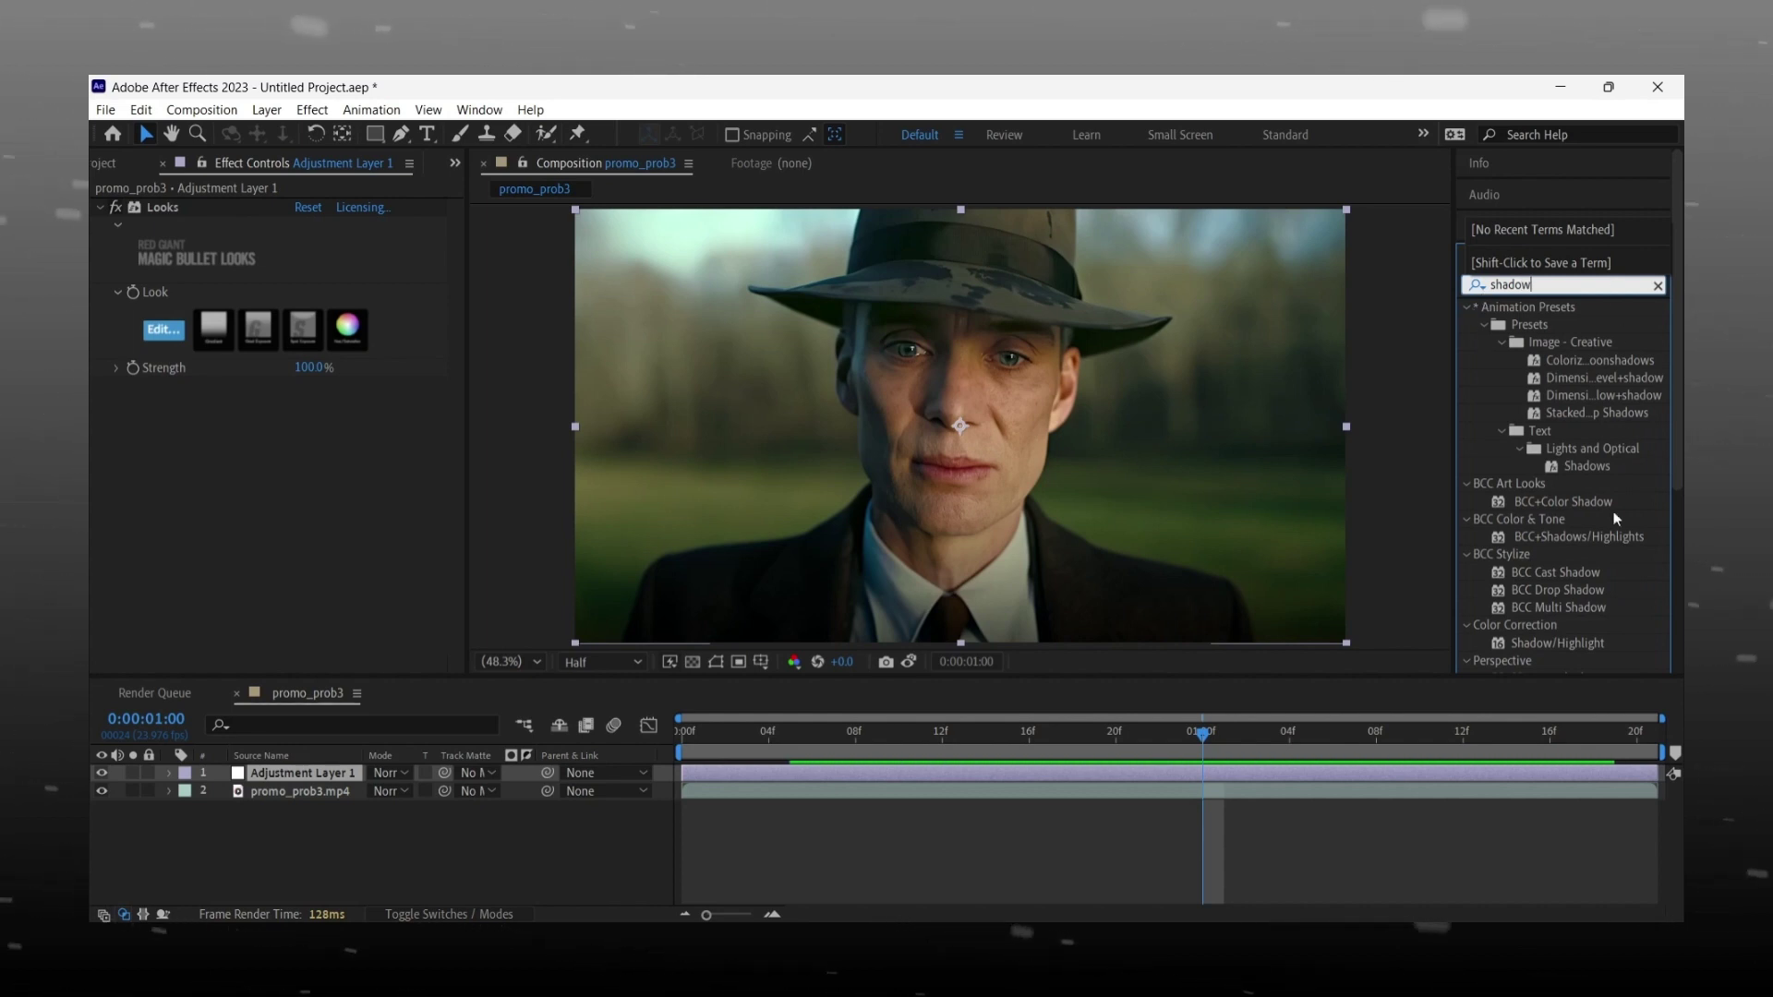
left_click_drag(1558, 643, 873, 474)
- Turn off Auto Amounts, set Shadow Amount 3, Highlight Amount 30, Blend With Original 2%, and collapse the effects
left_click(300, 404)
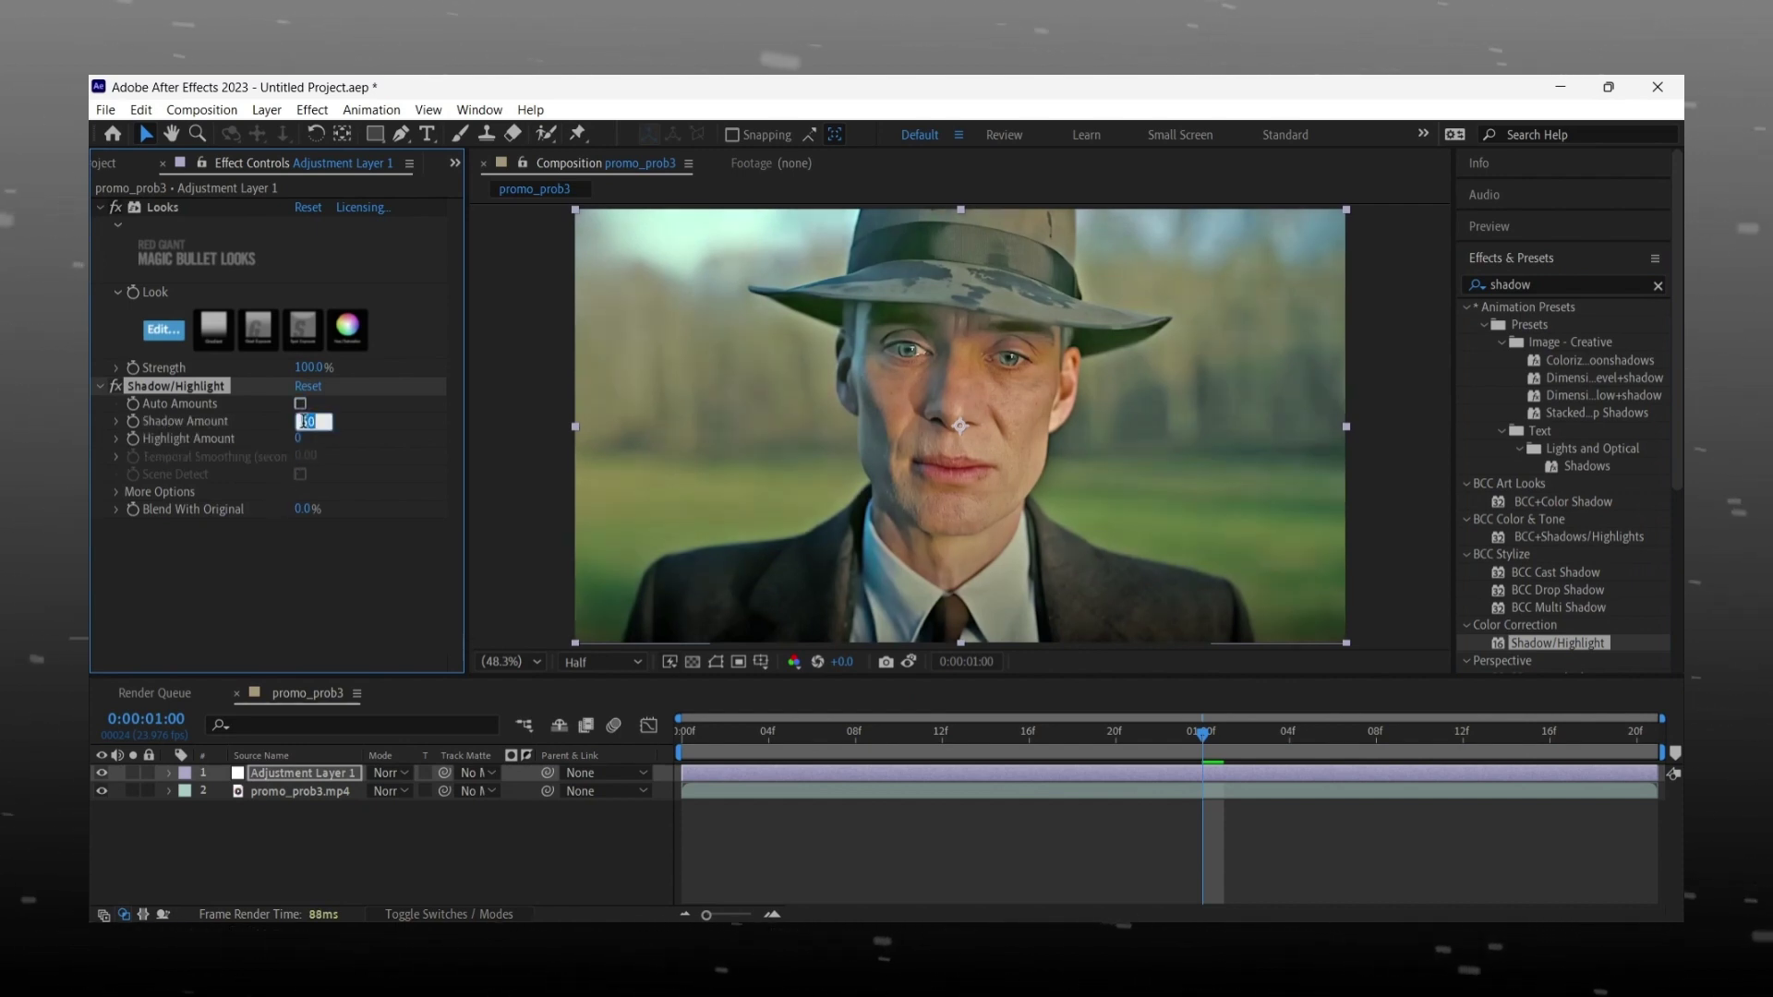
type("3")
key("Tab")
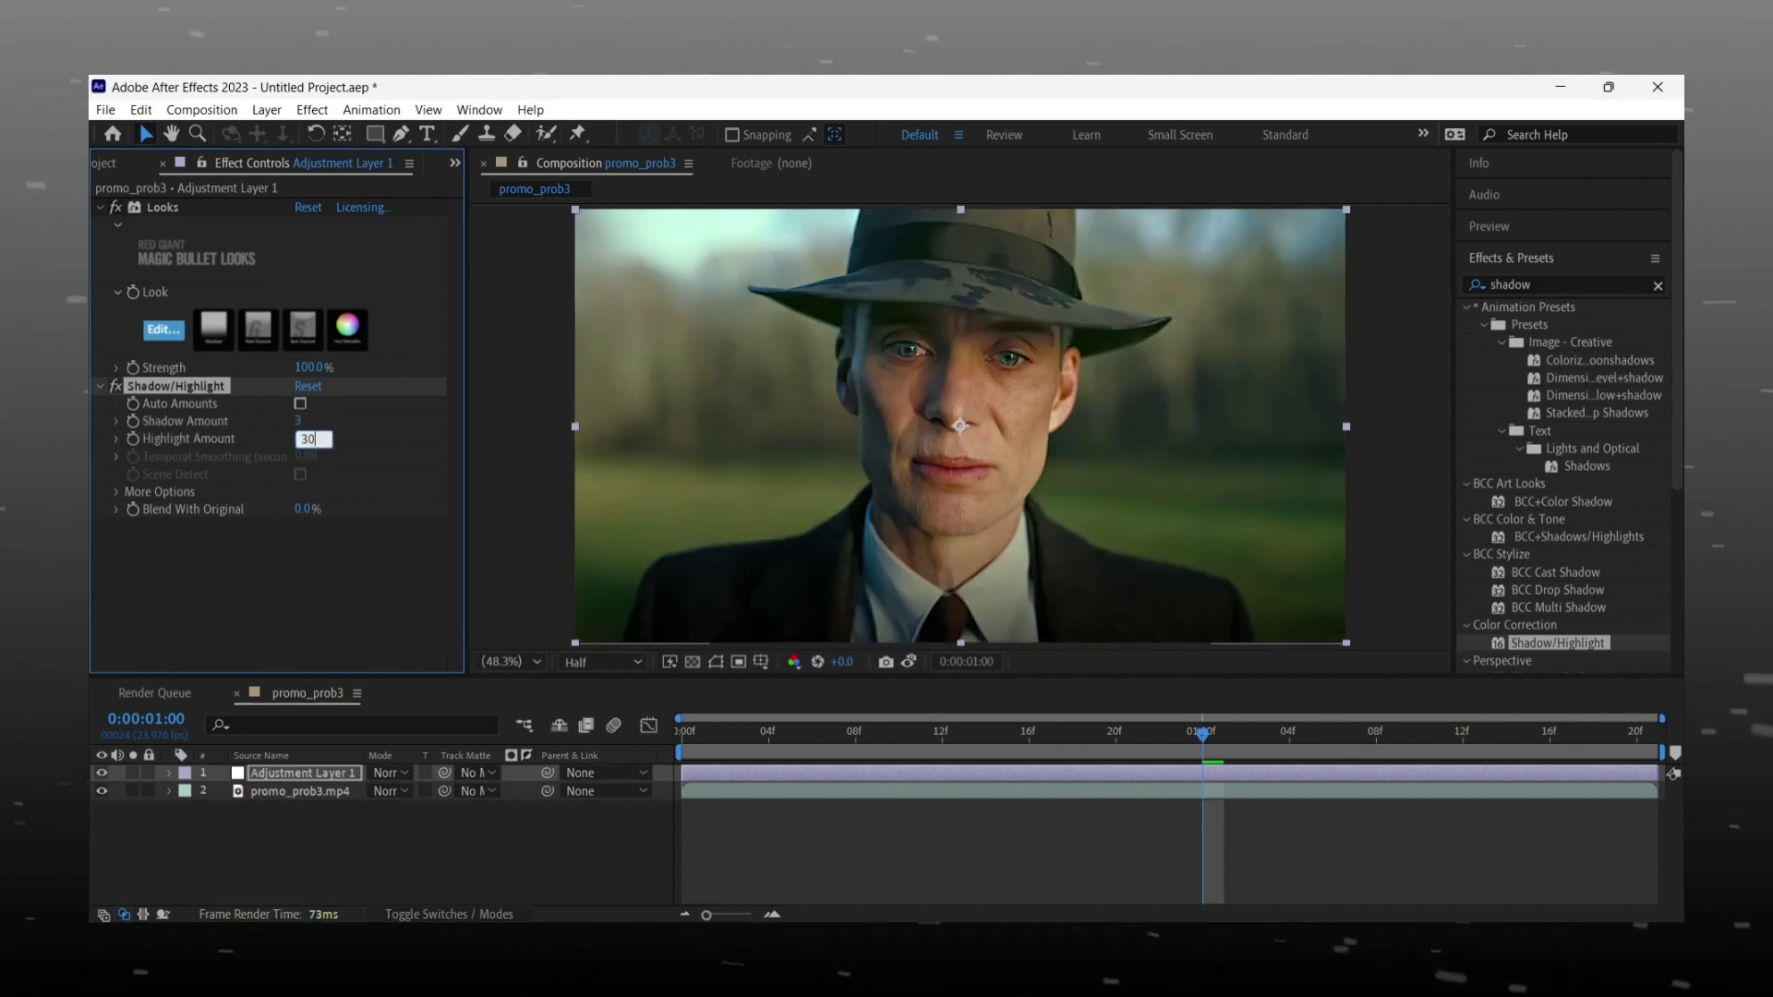
type("30")
key("Return")
left_click(258, 595)
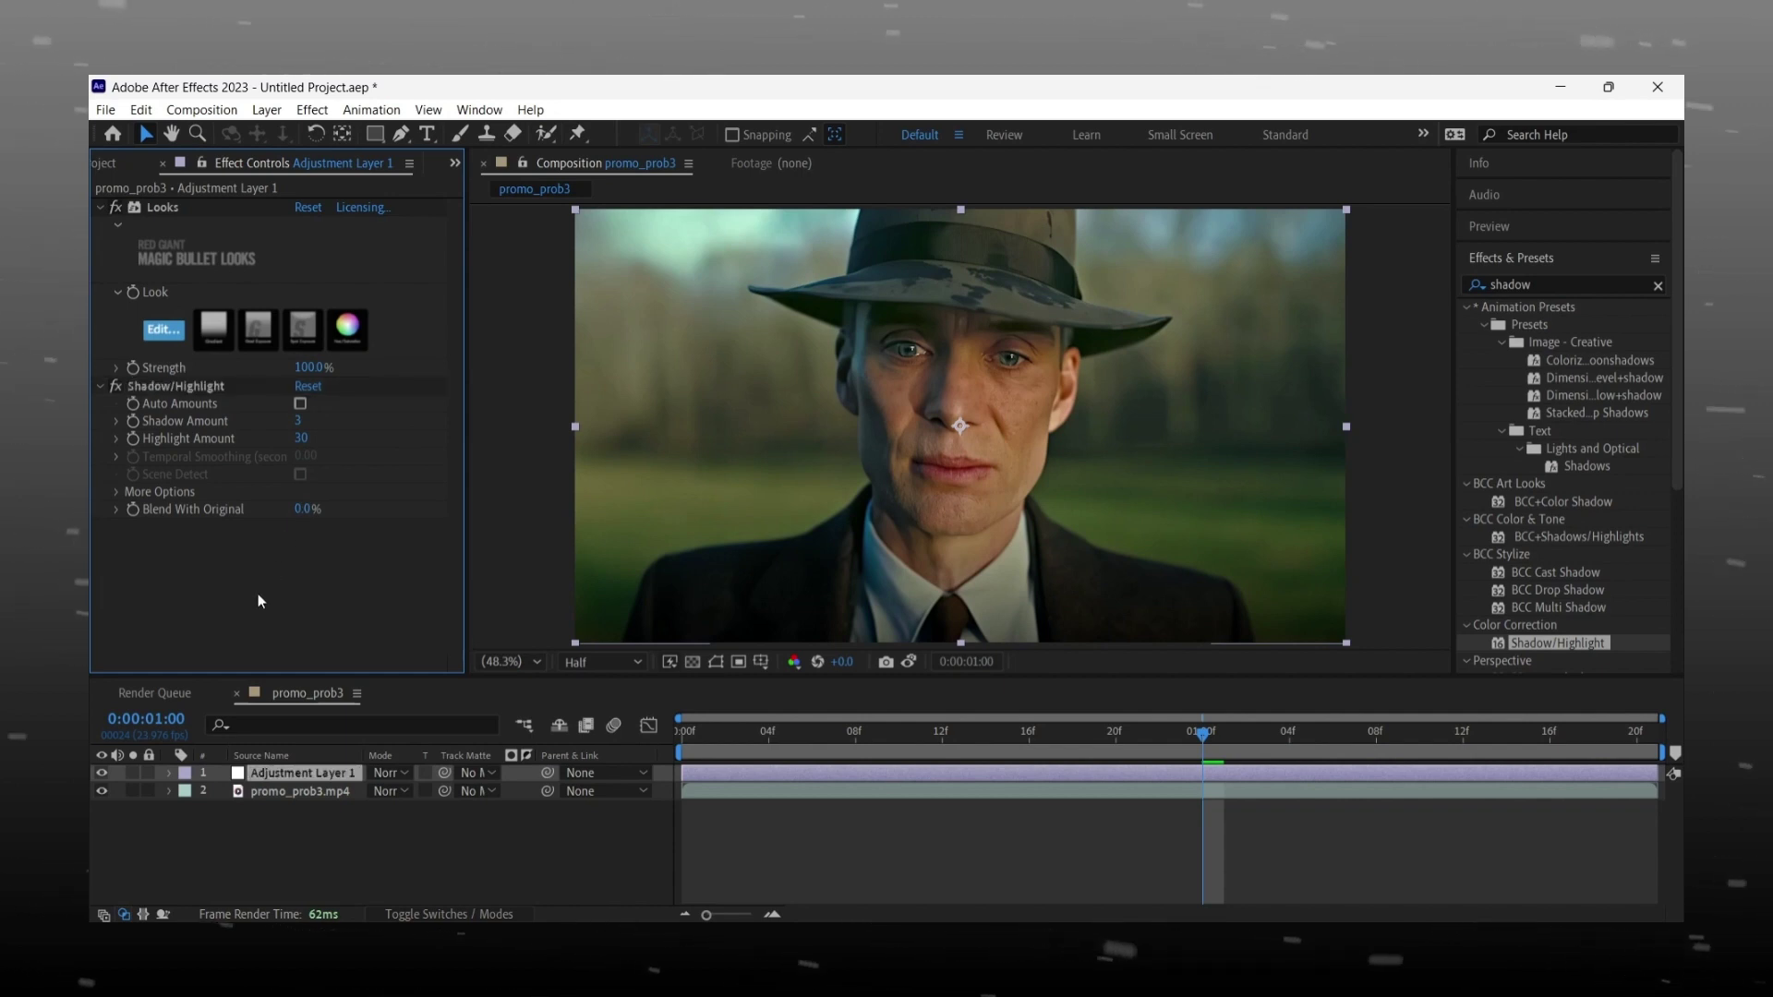
left_click_drag(304, 510, 269, 515)
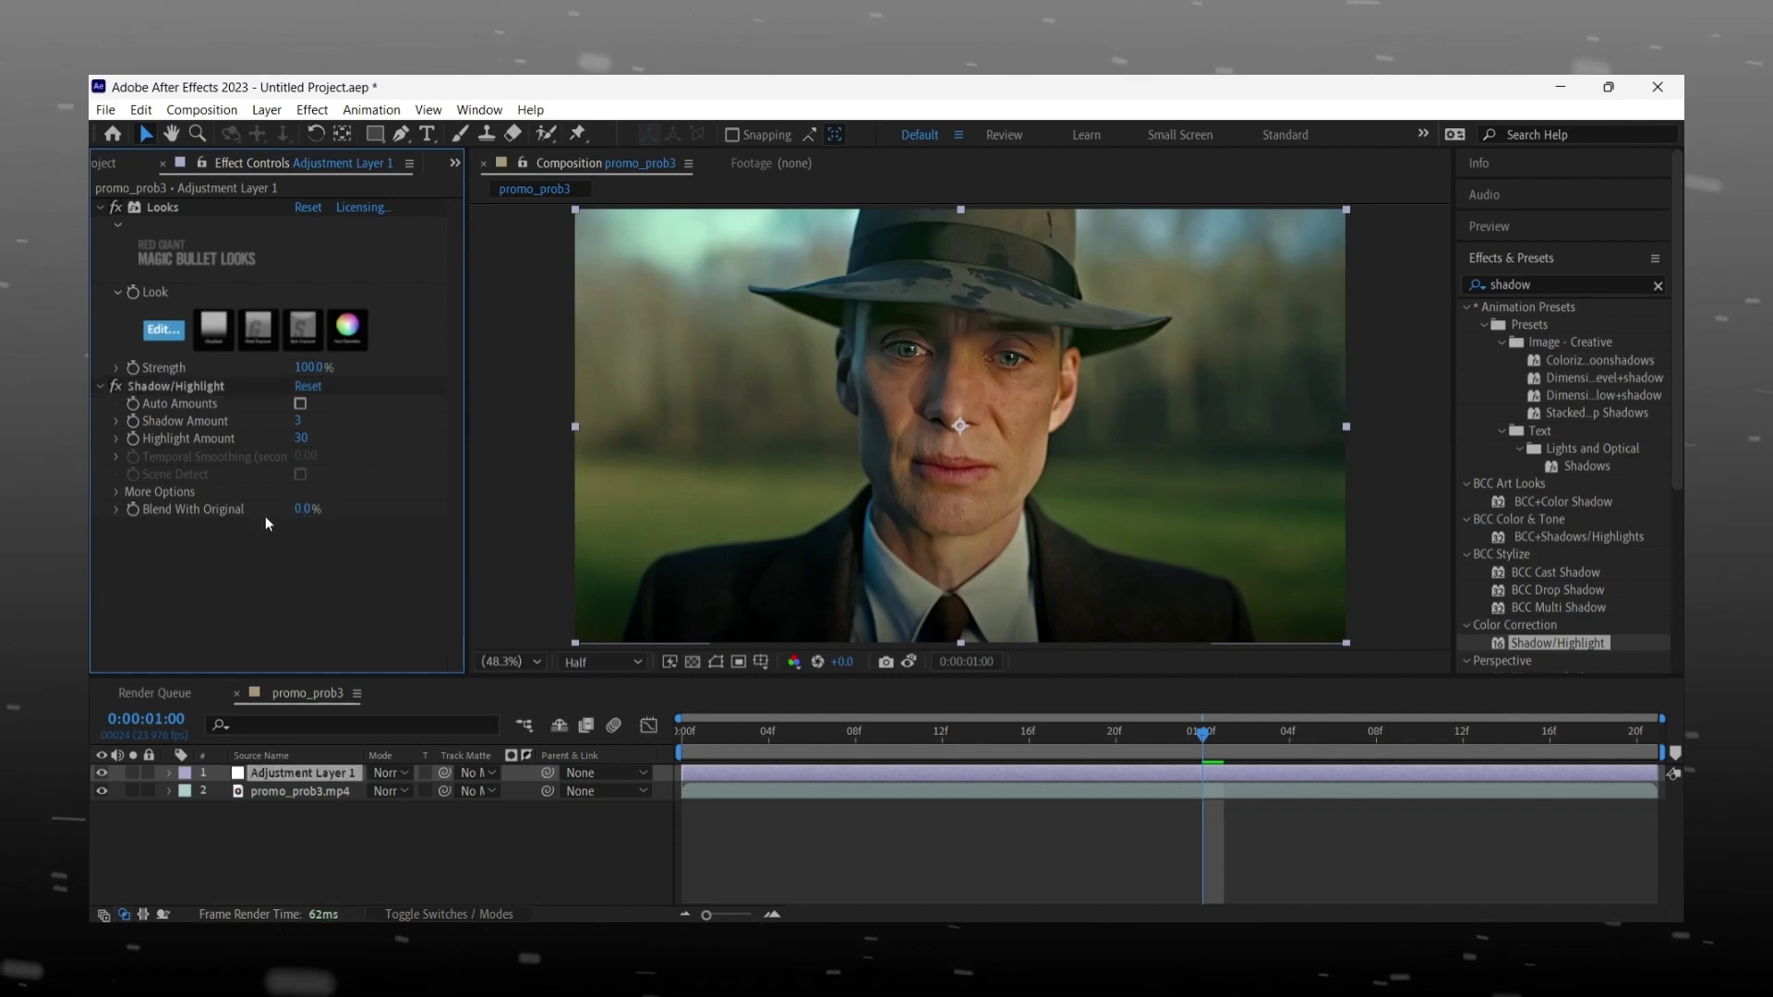
left_click(101, 208)
left_click(102, 226)
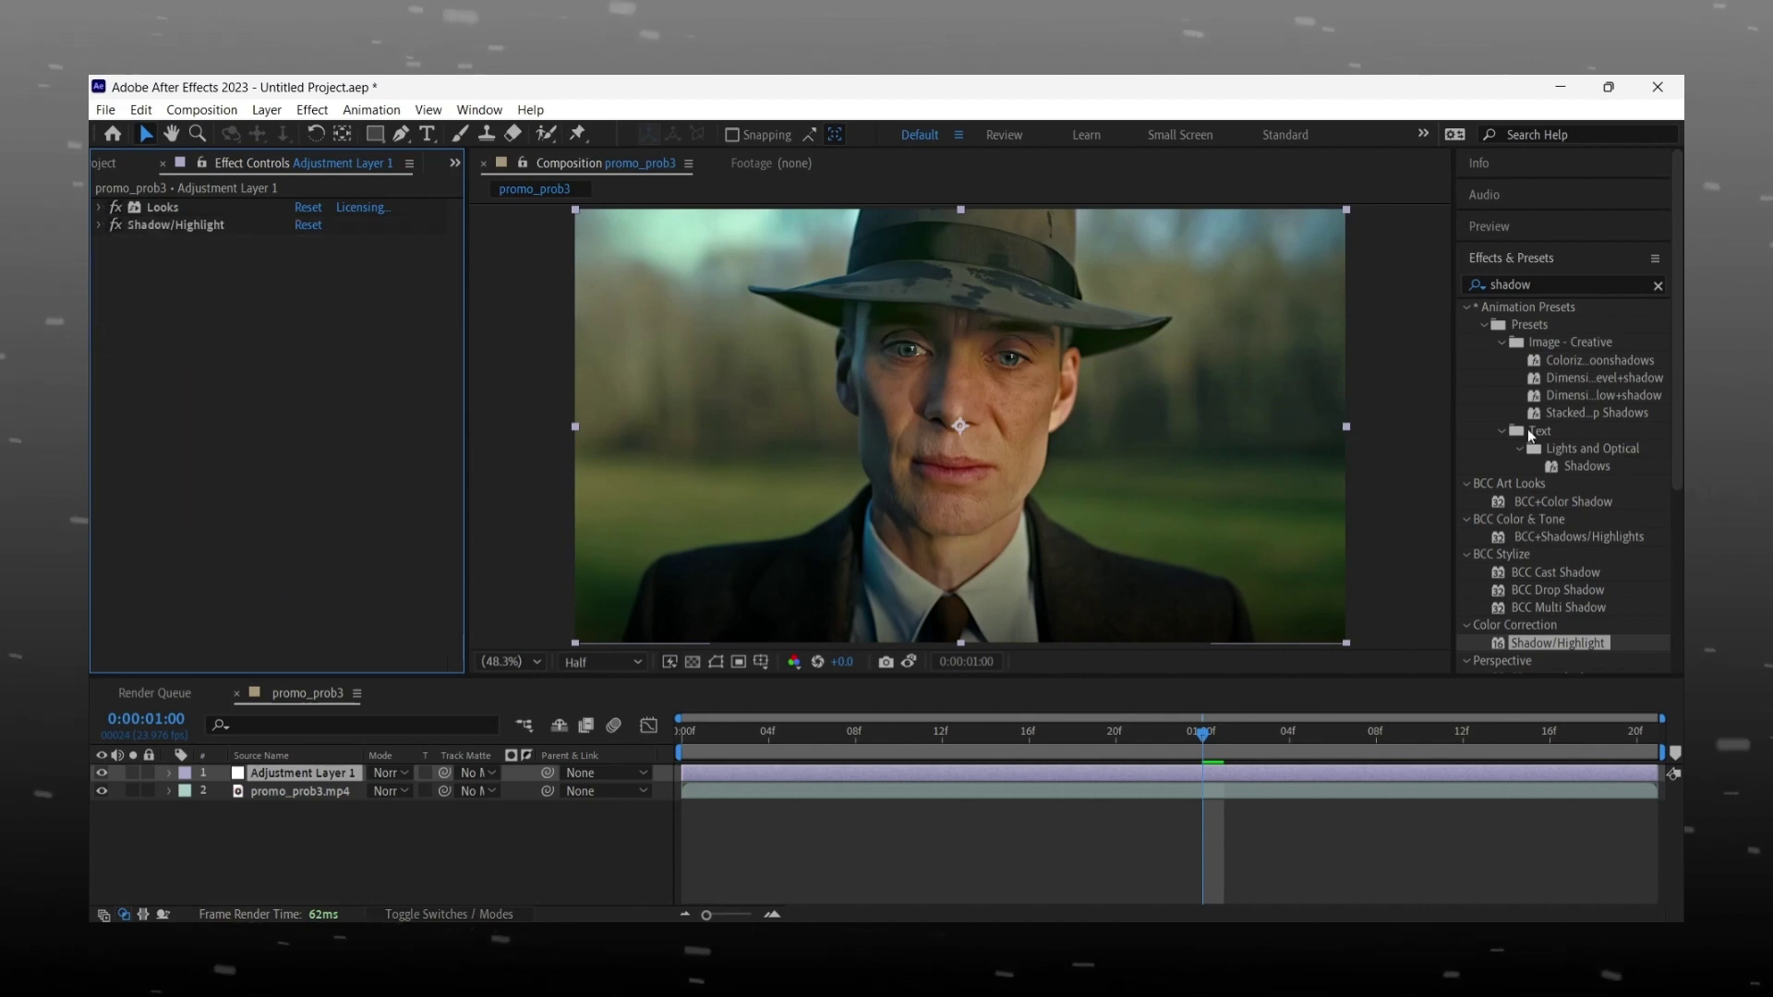
- Apply Hue/Saturation to Adjustment Layer 1 with Master Saturation 20
left_click(1476, 286)
type("hue")
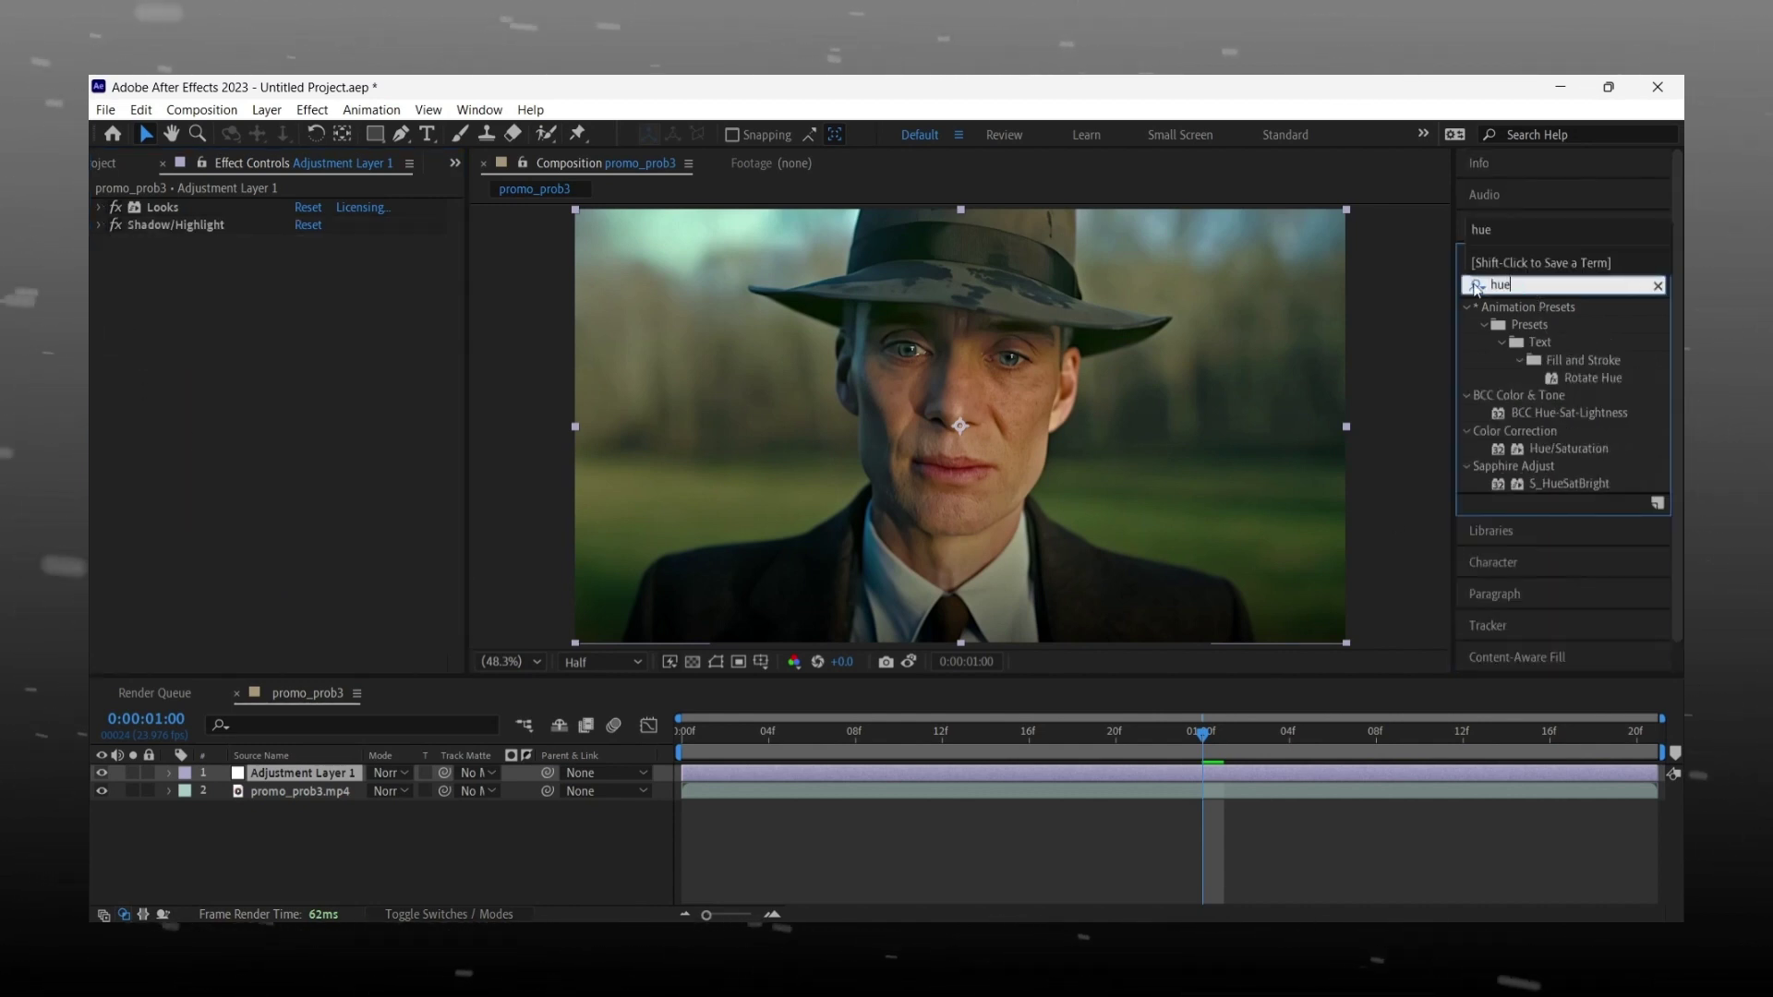
left_click_drag(928, 531, 928, 530)
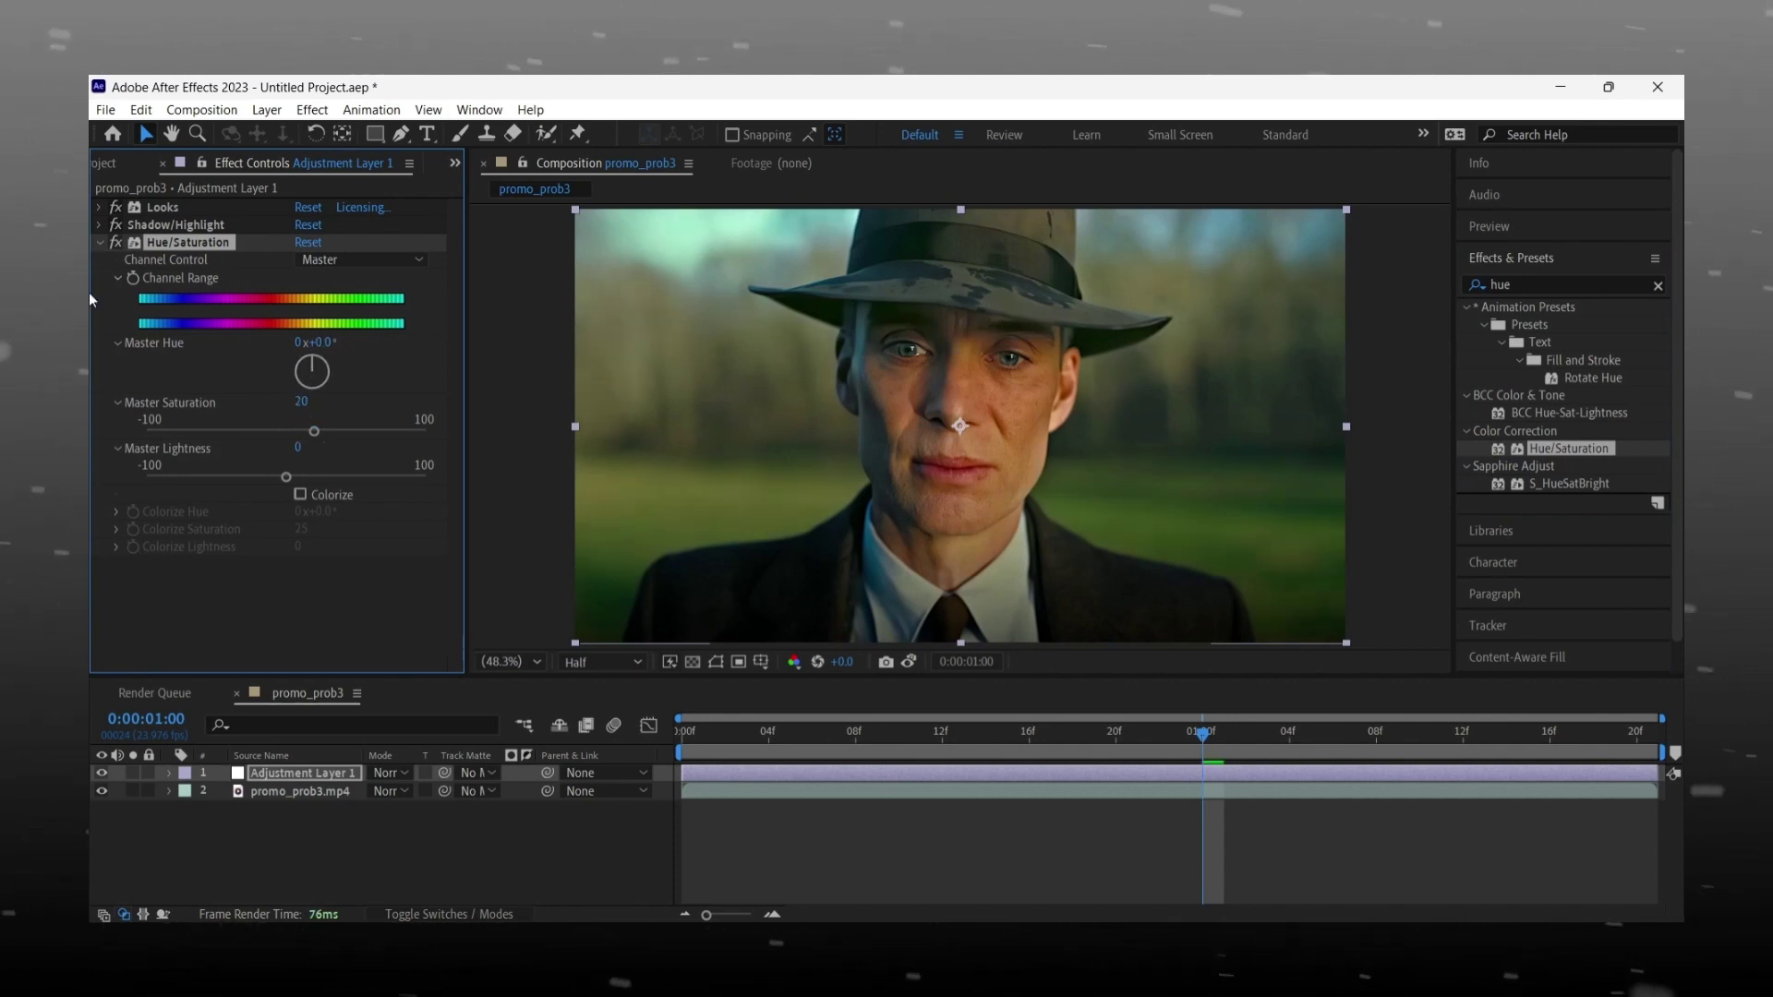
left_click(100, 242)
- Add the Sharpen and Unsharp Mask effects to Adjustment Layer 1
left_click(1471, 288)
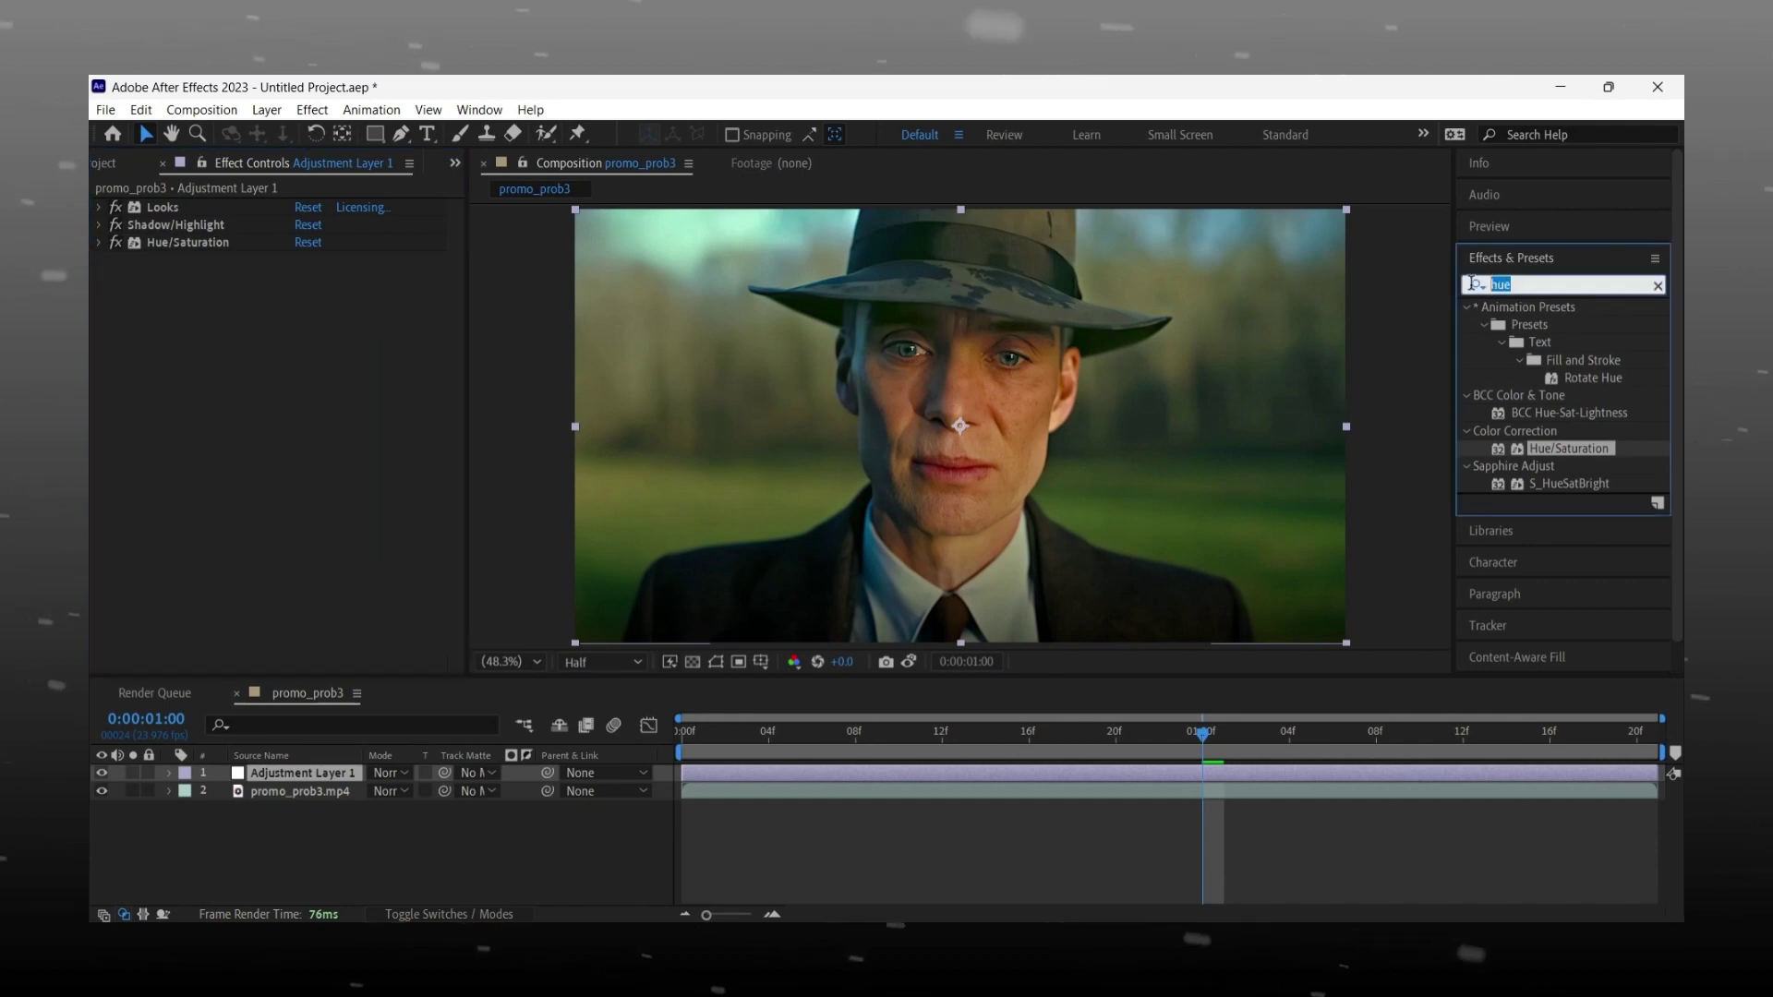
type("sharp")
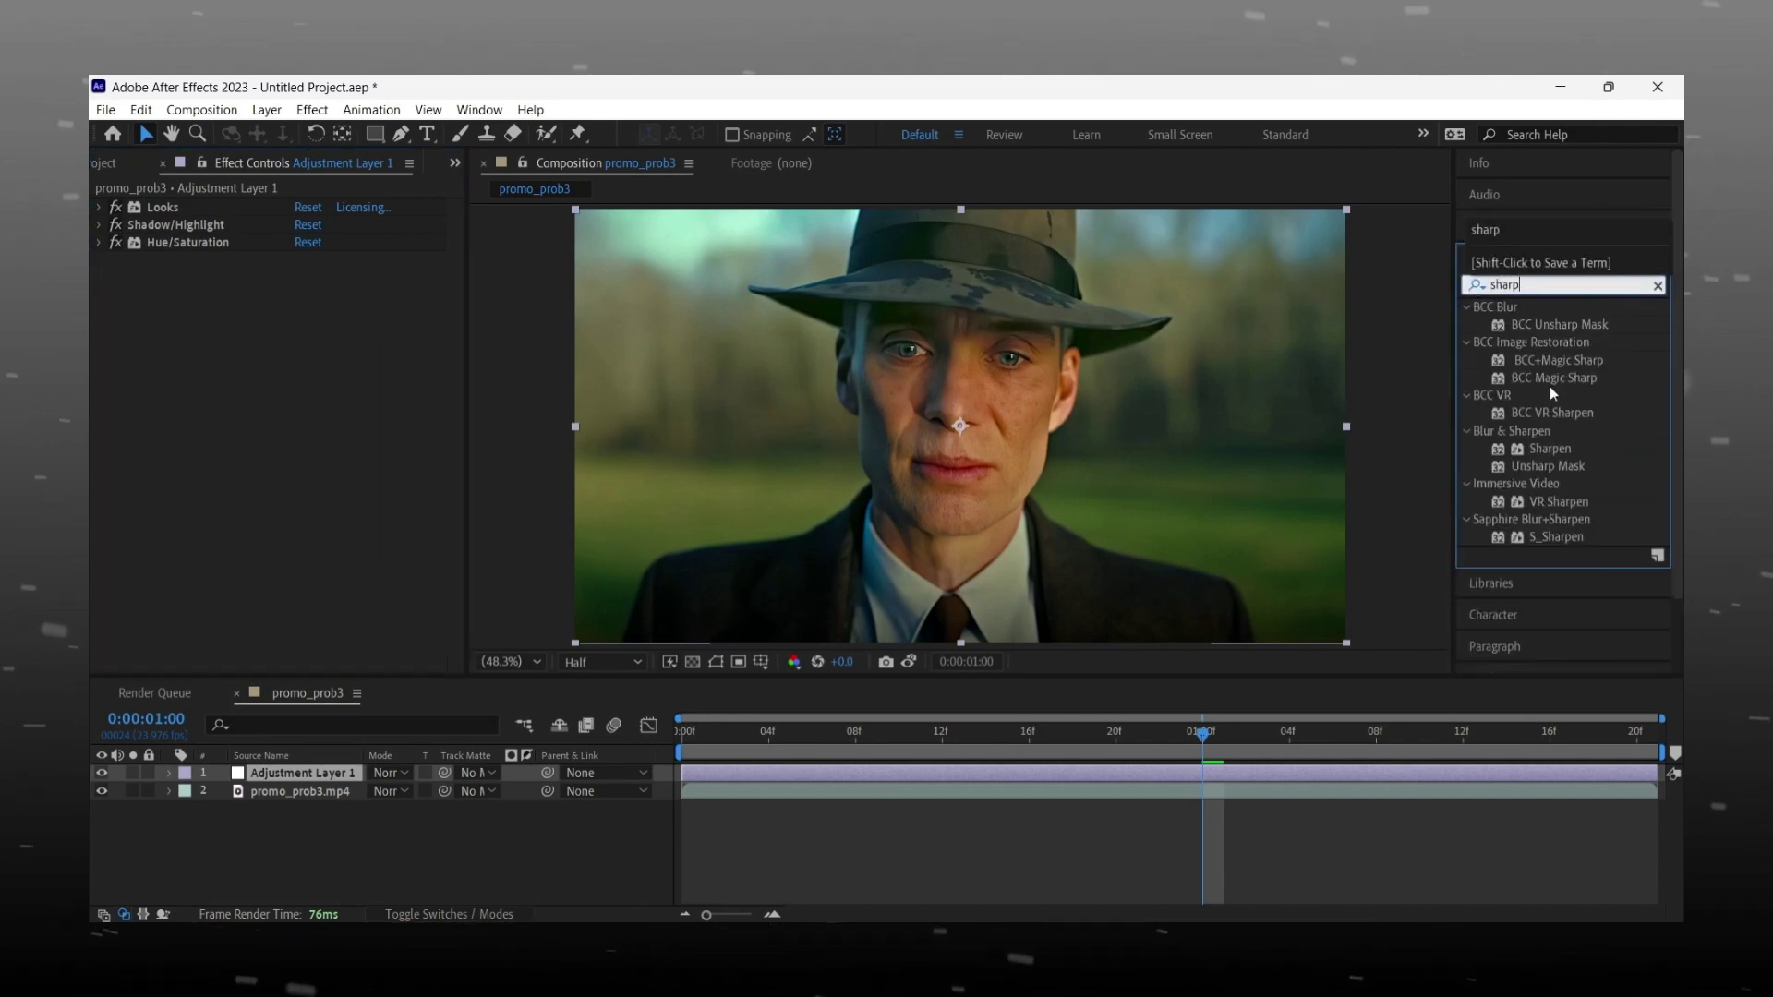
left_click(1551, 392)
left_click_drag(1549, 407, 884, 647)
left_click_drag(1561, 424, 979, 498)
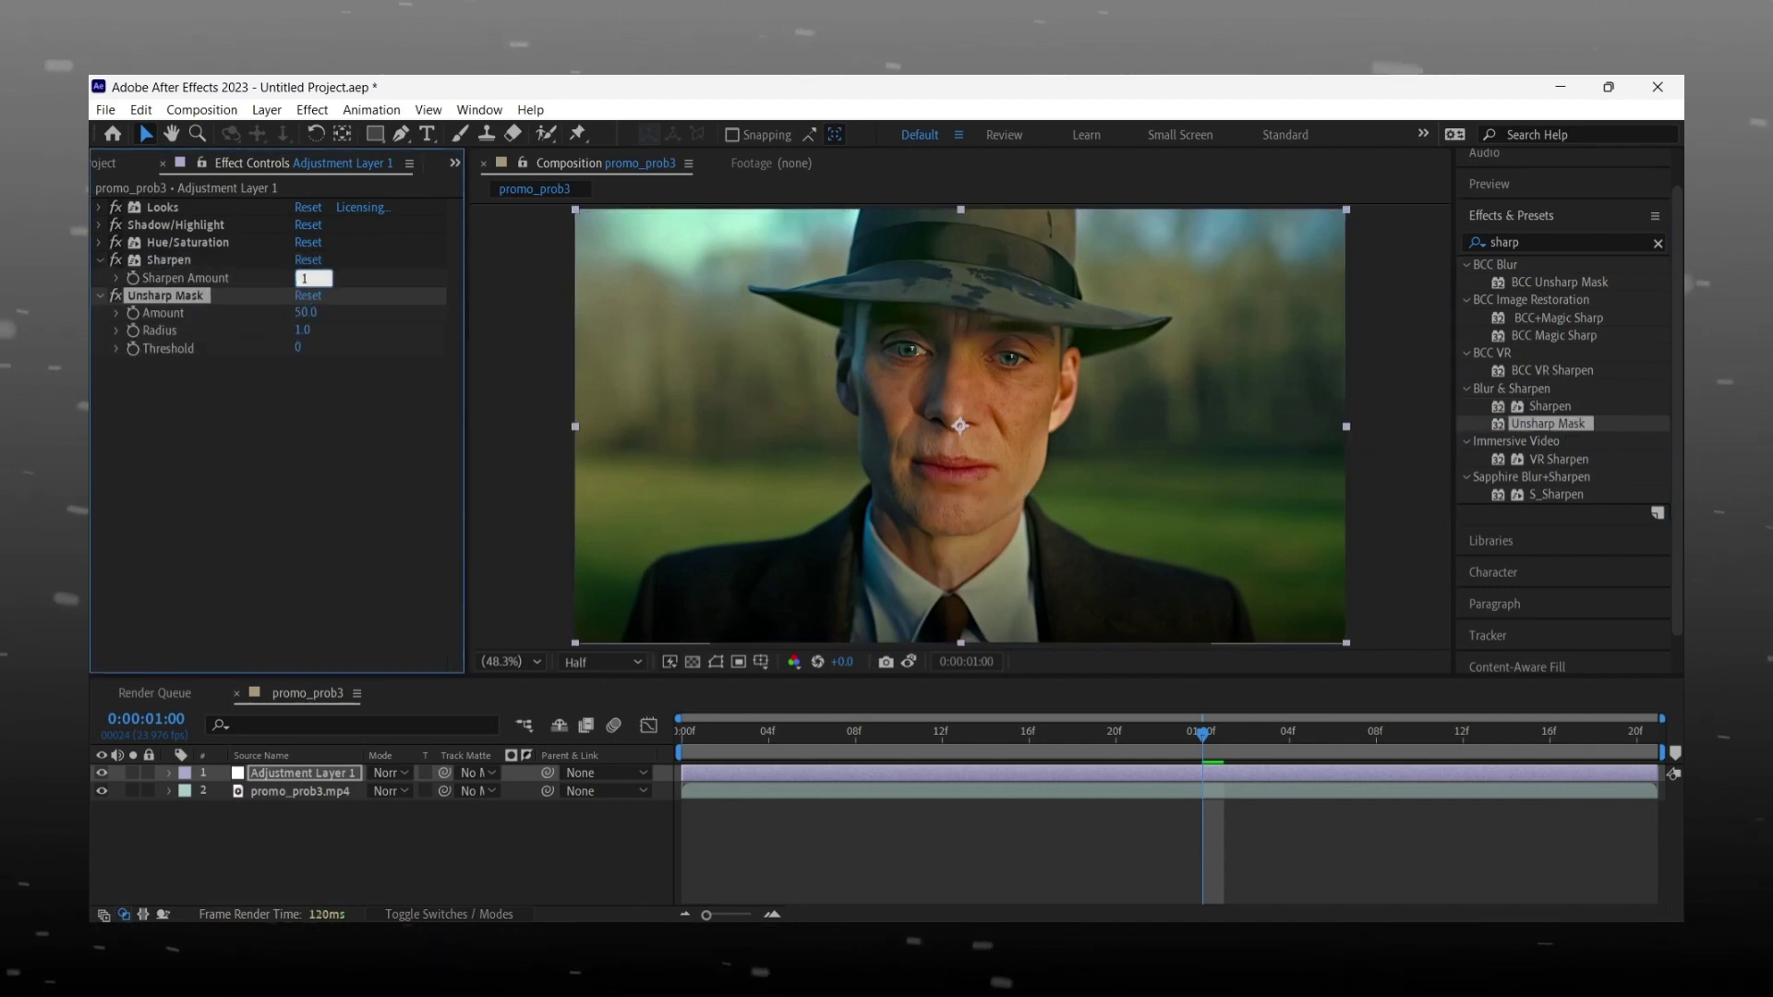
- Set Sharpen Amount 10 and Unsharp Mask Amount 30, Radius 6, then preview at Full resolution
key("Return")
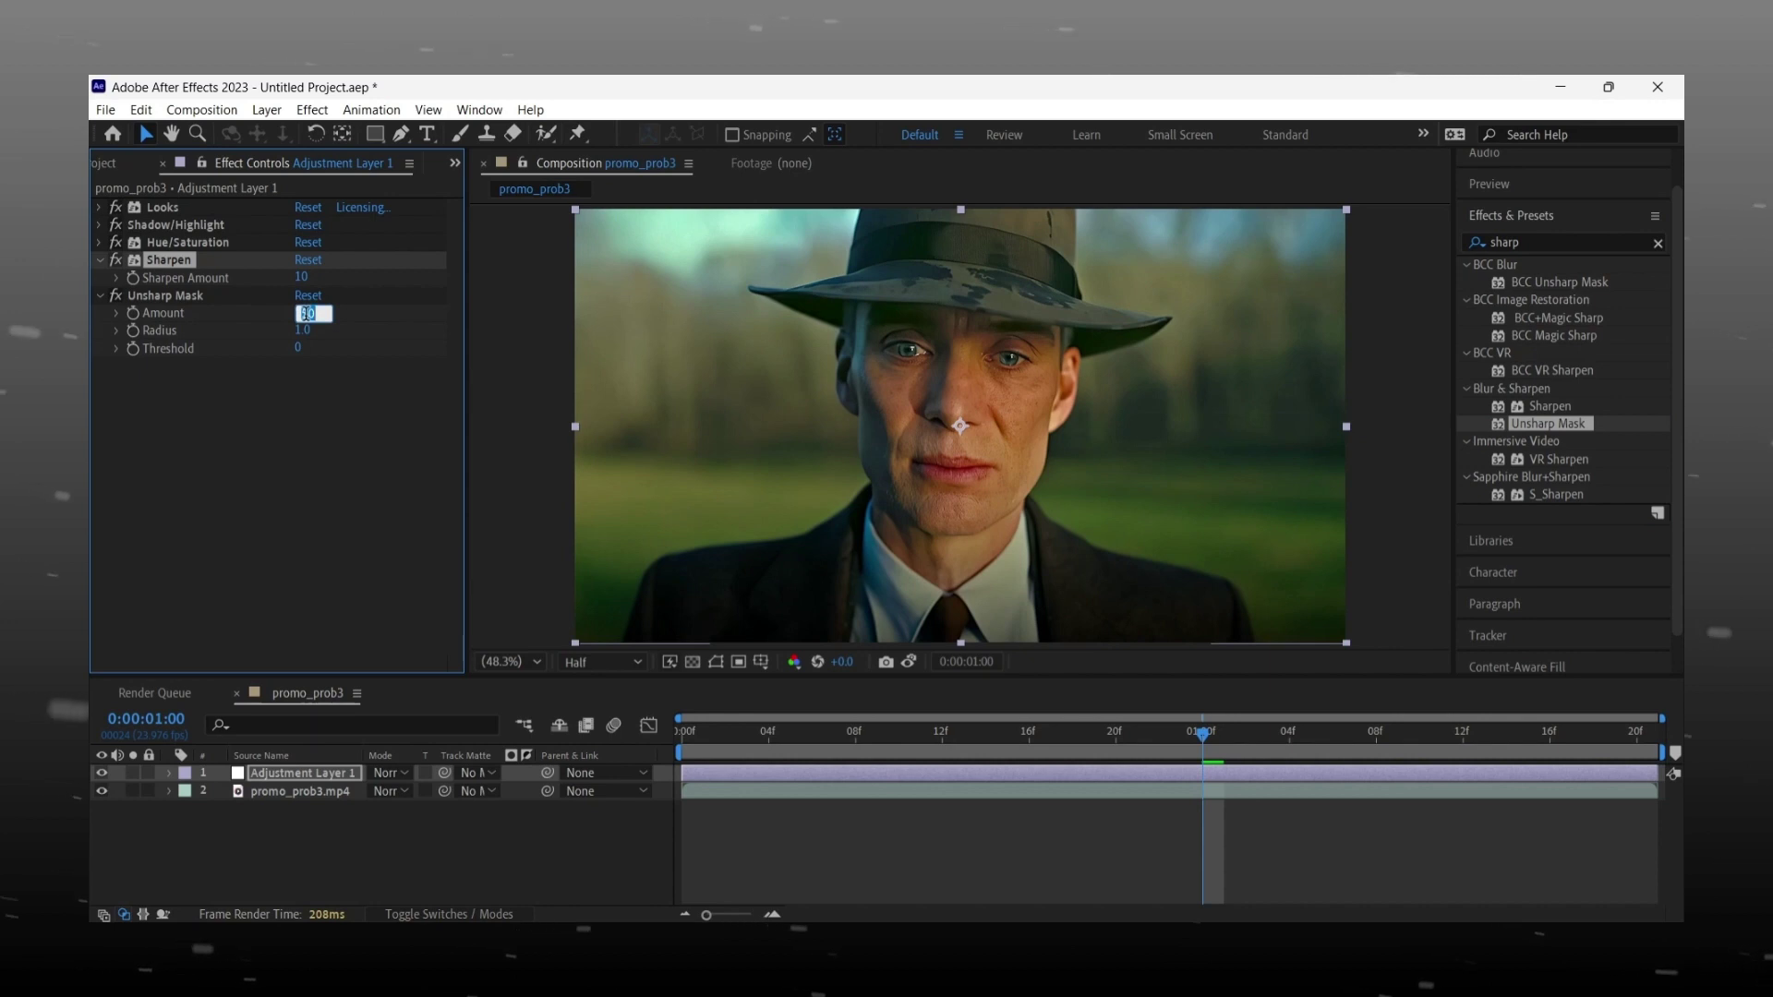
key("Tab")
type("6")
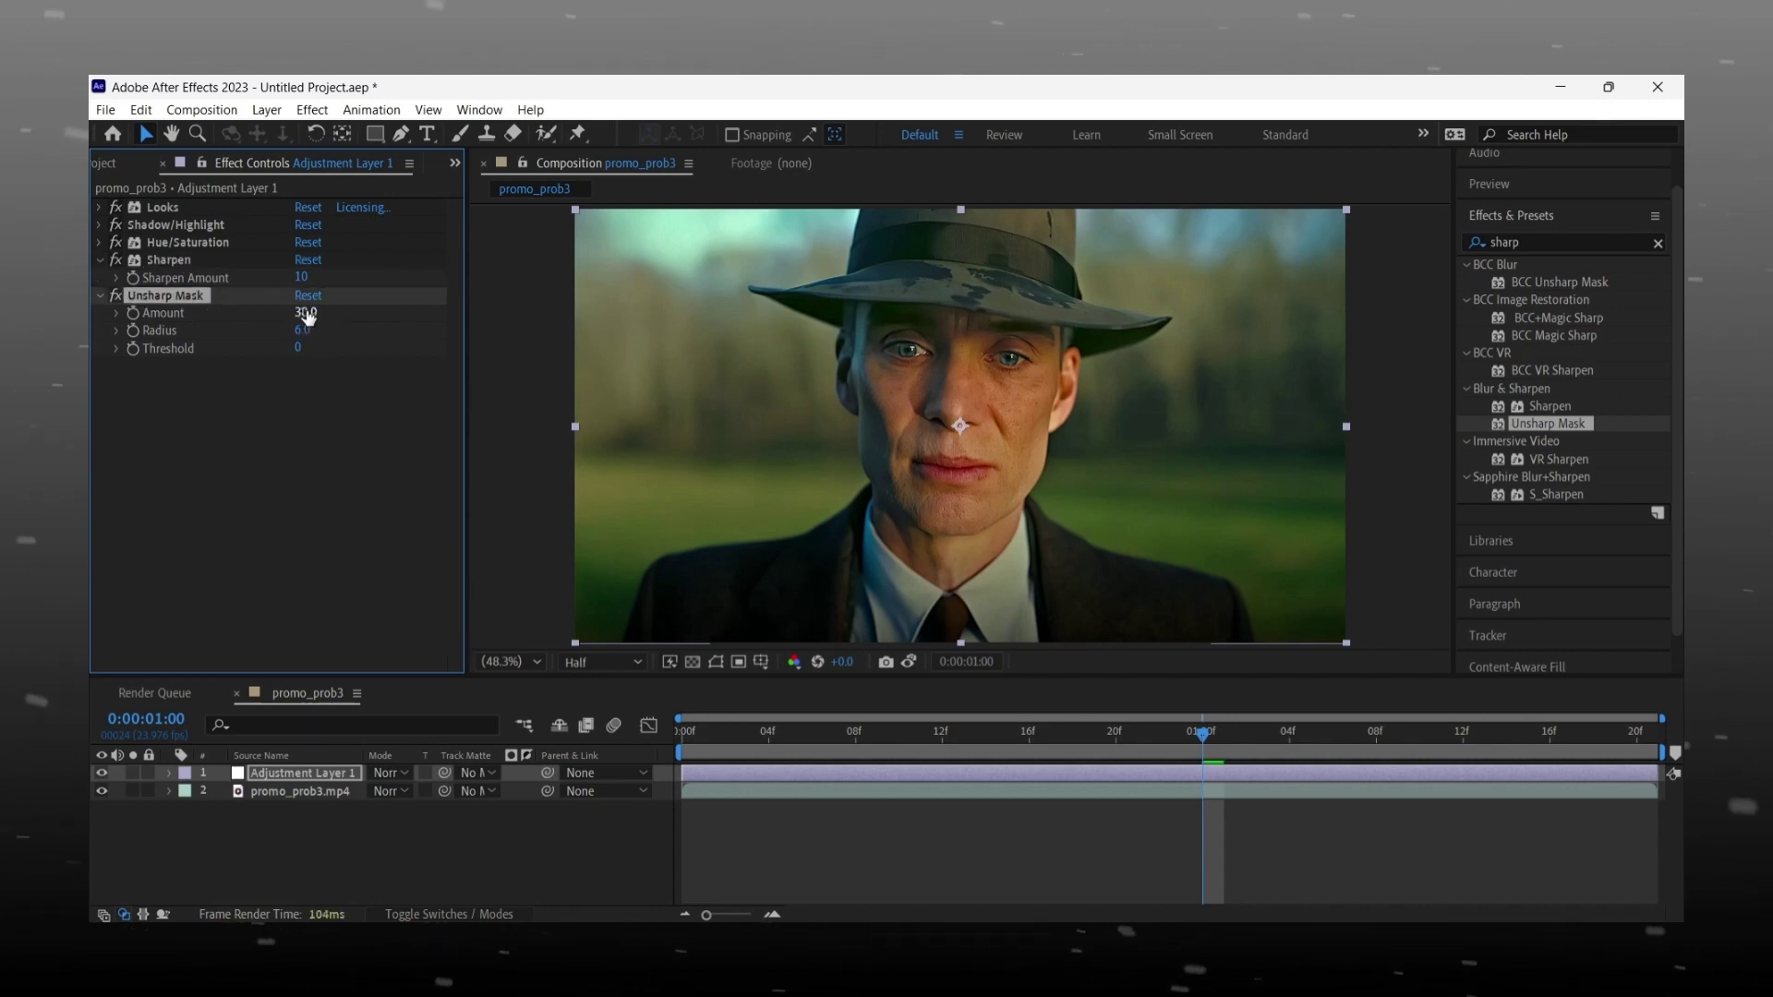
left_click(406, 446)
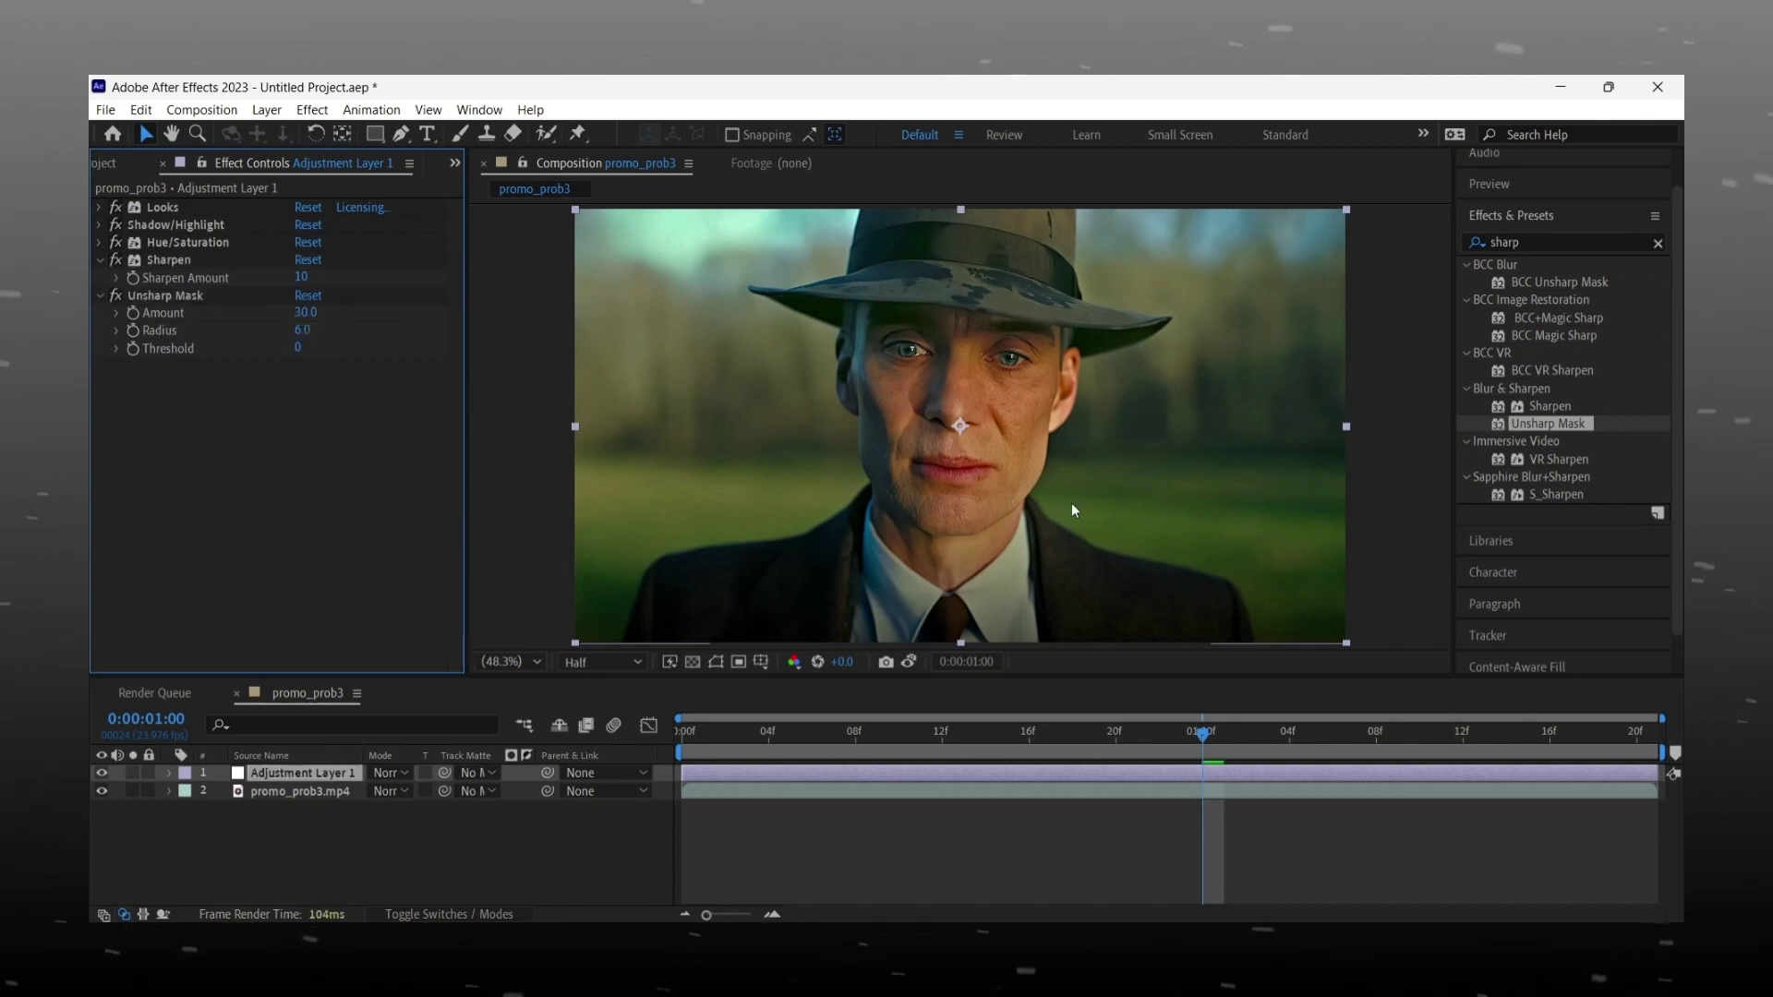
left_click(615, 663)
left_click(615, 718)
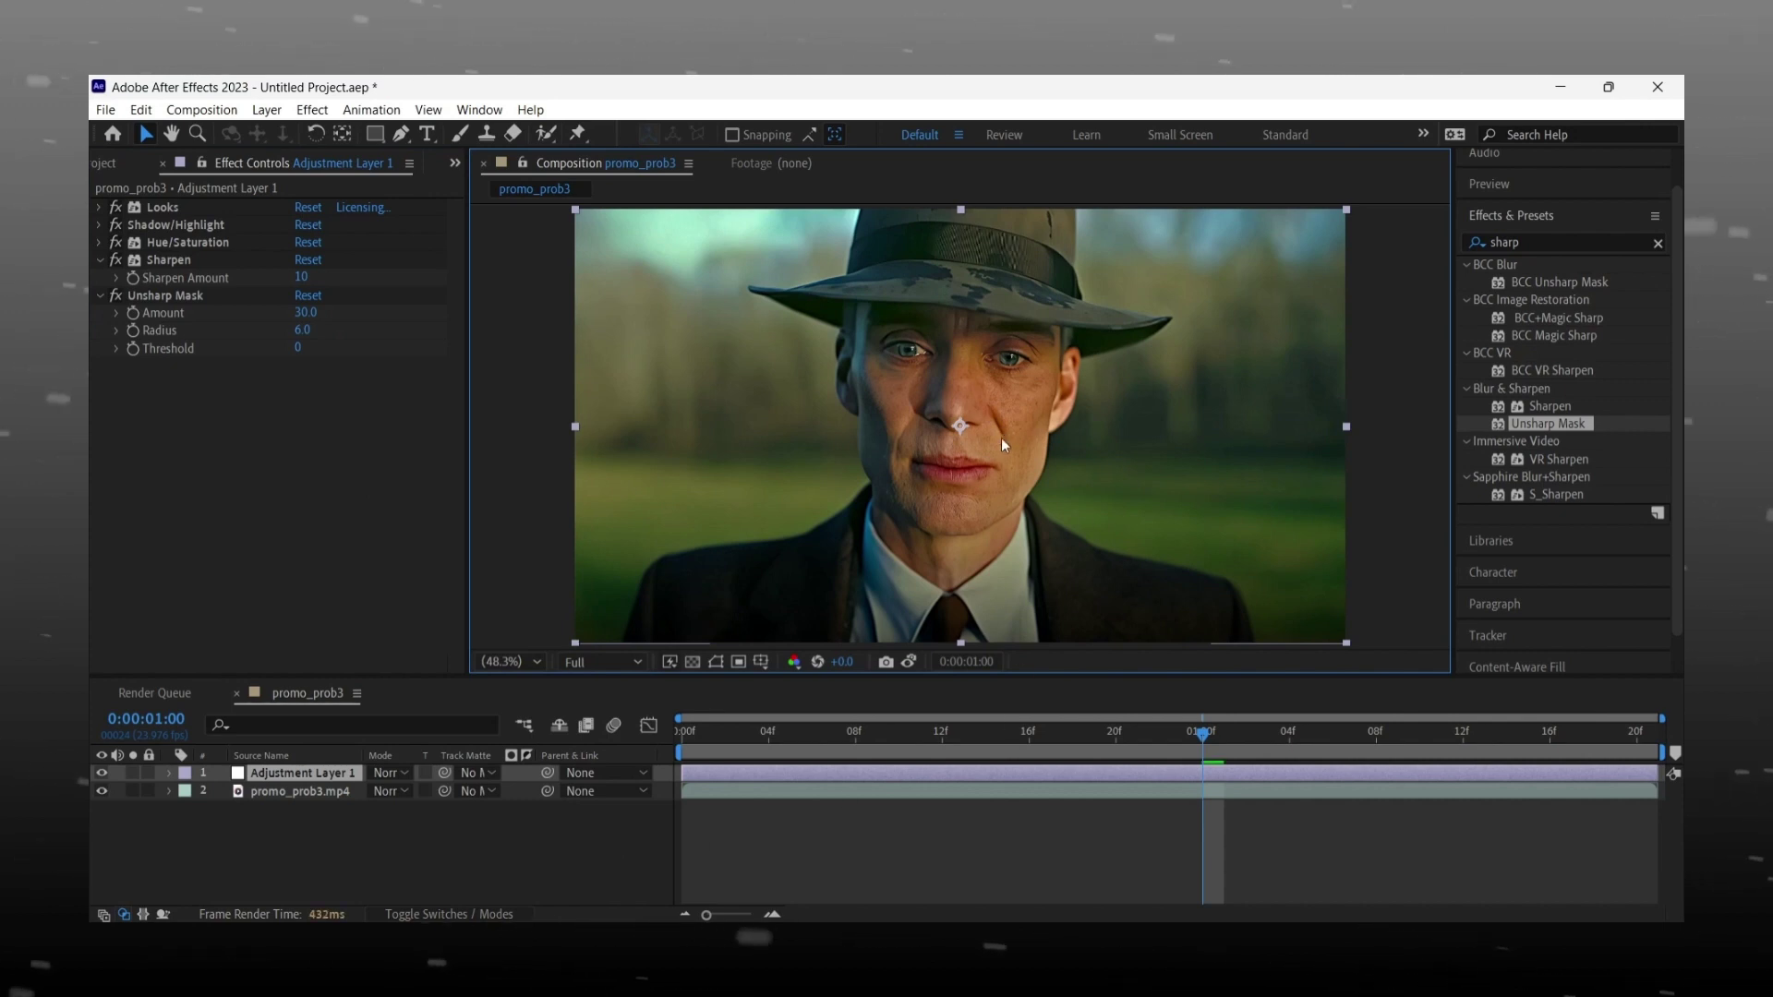
left_click_drag(1213, 741, 560, 672)
key("space")
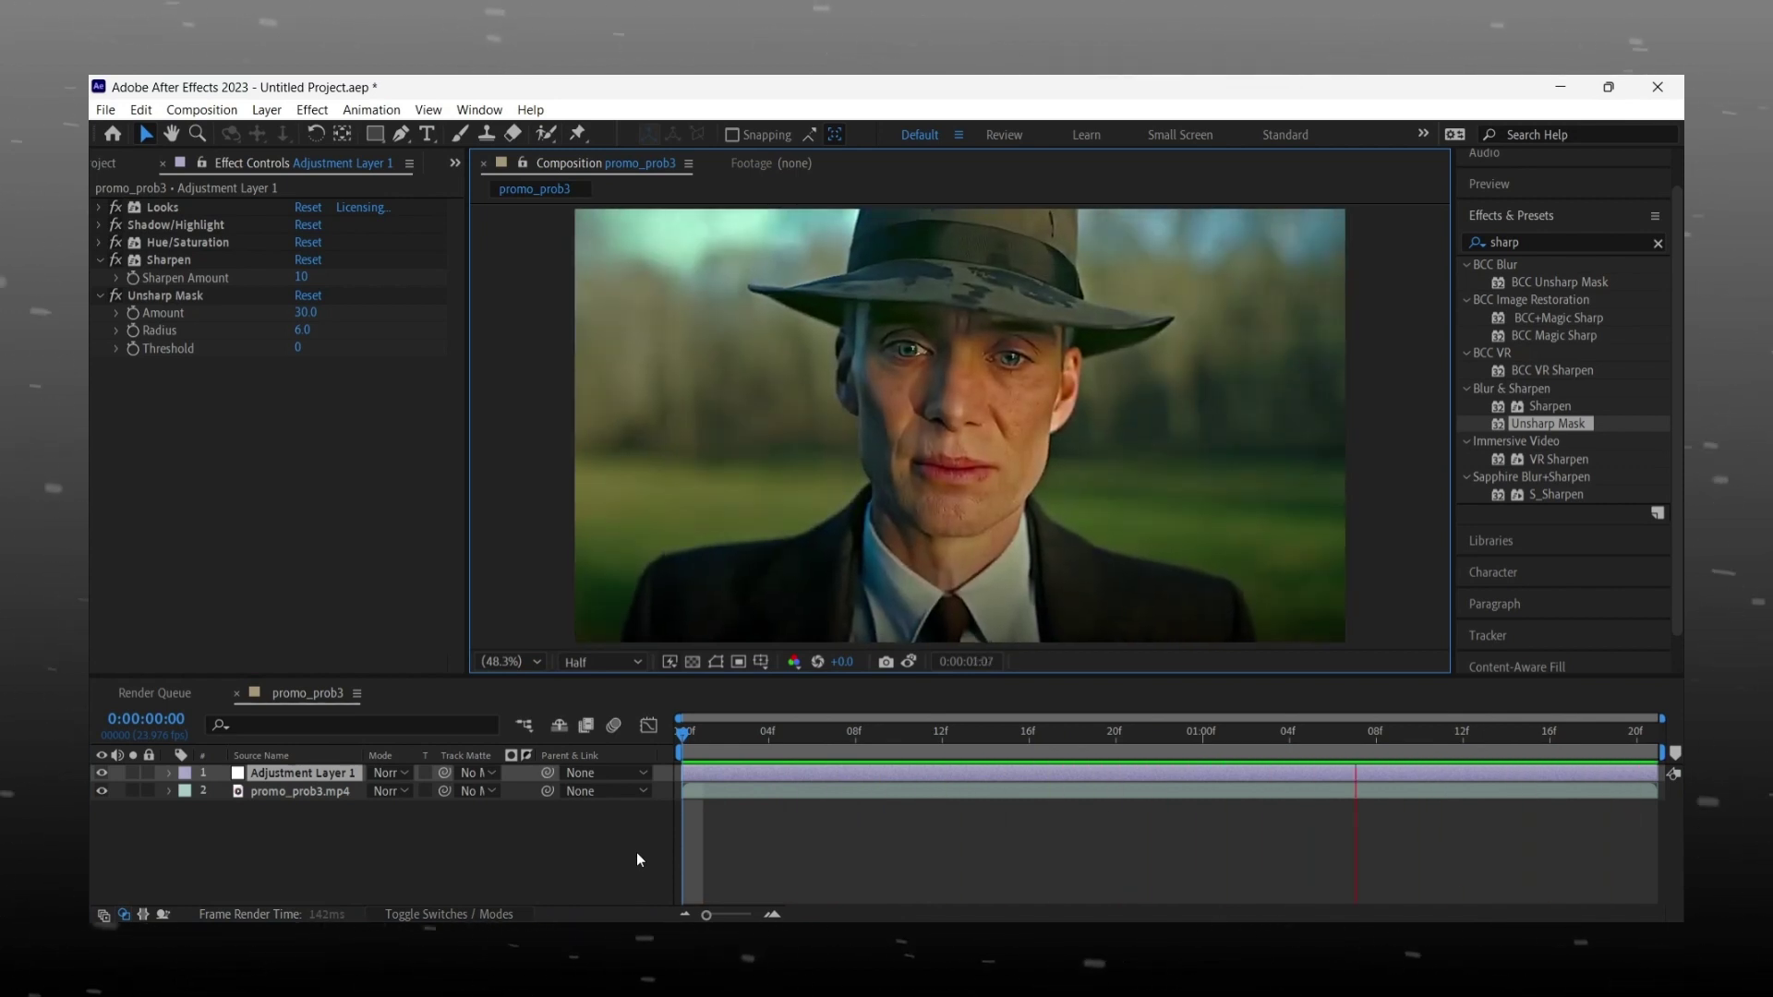
key("space")
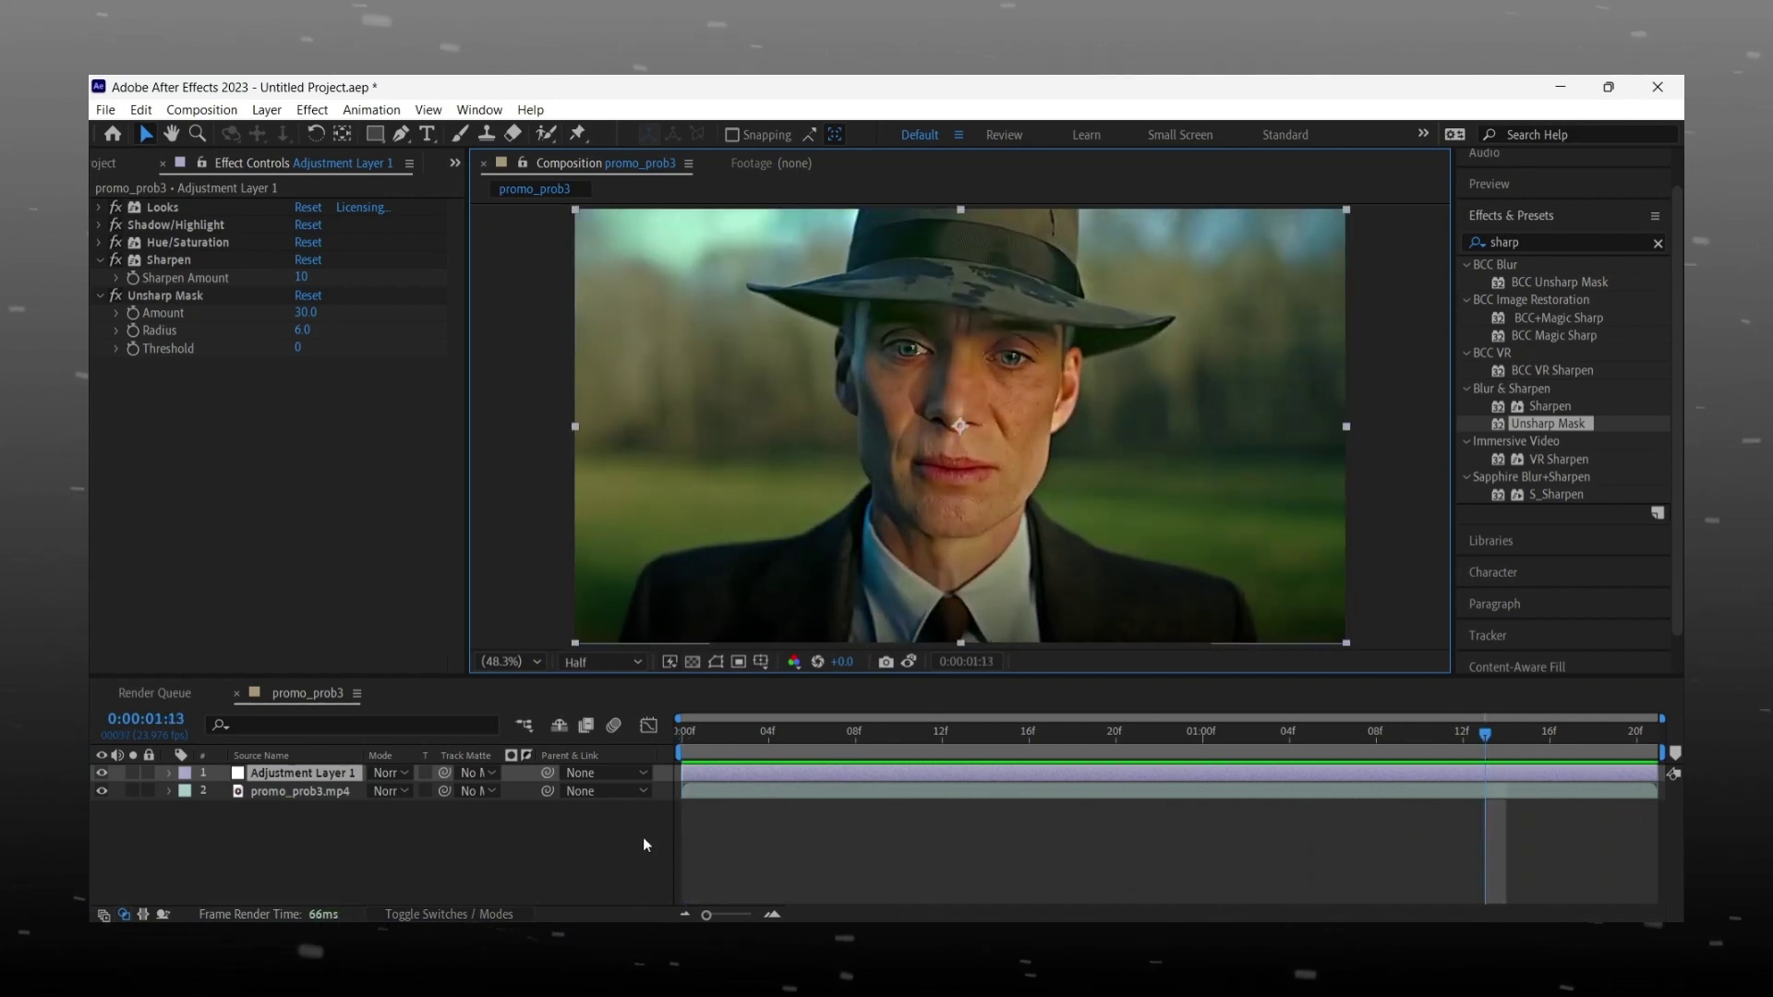
left_click(102, 773)
key("space")
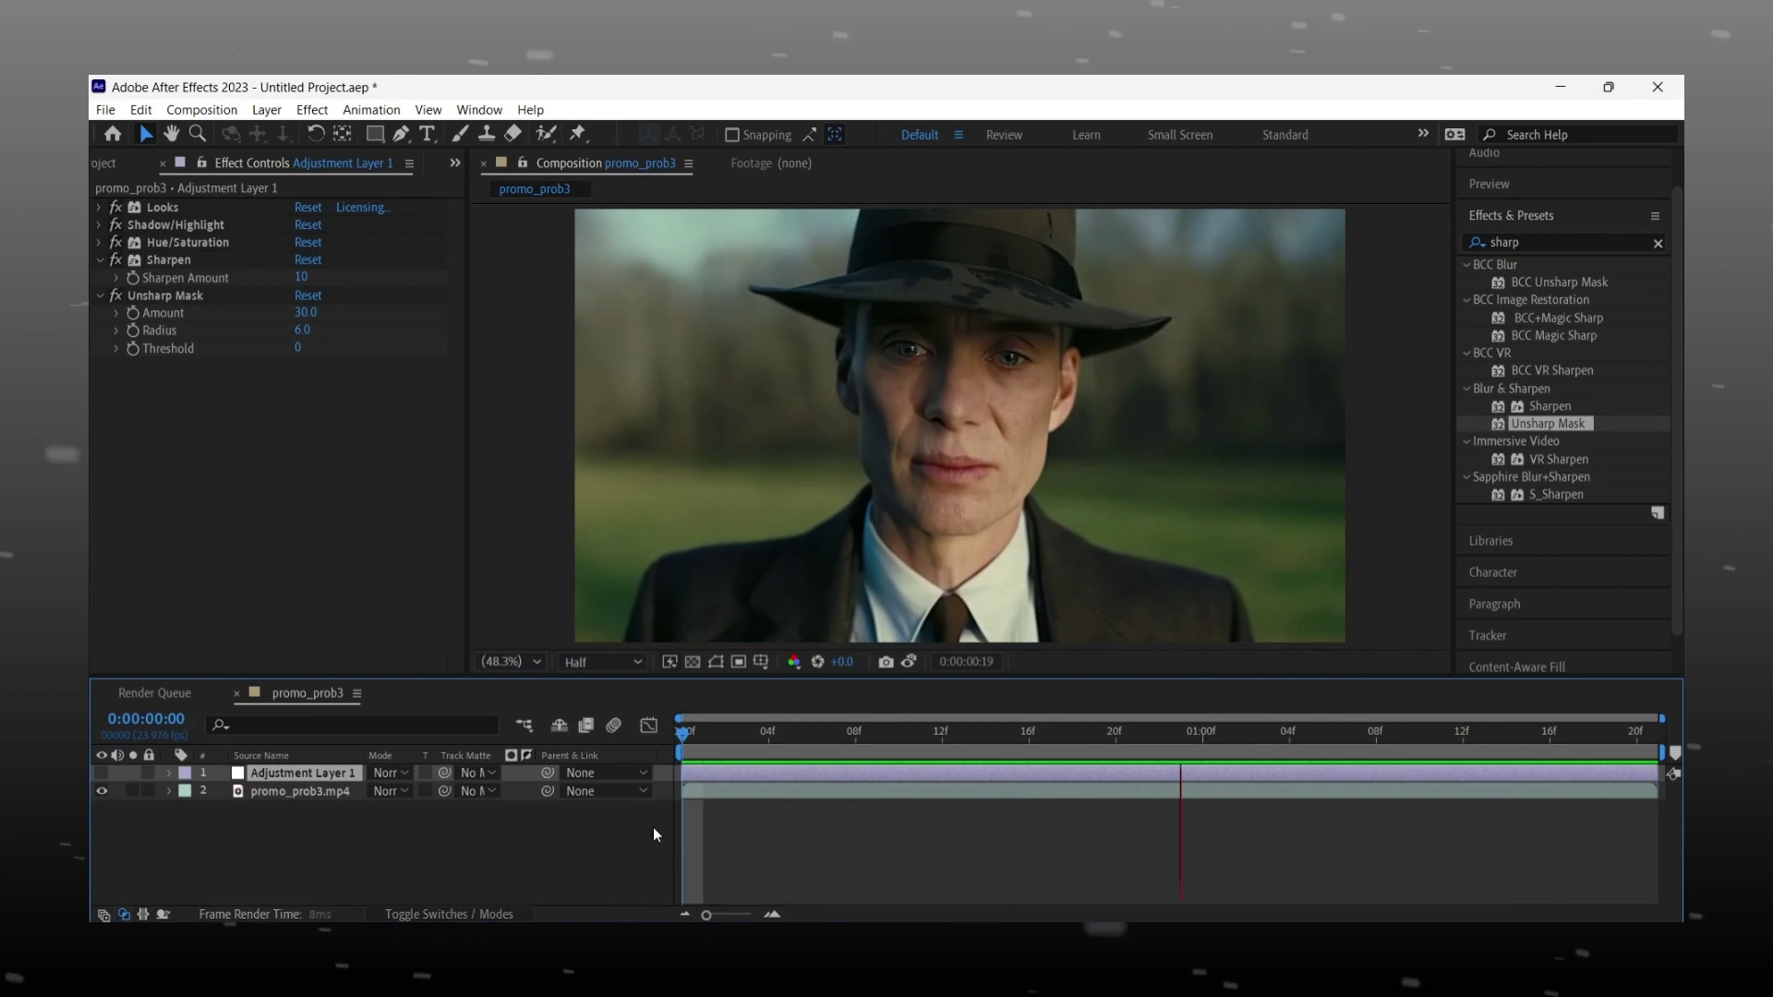
left_click(102, 773)
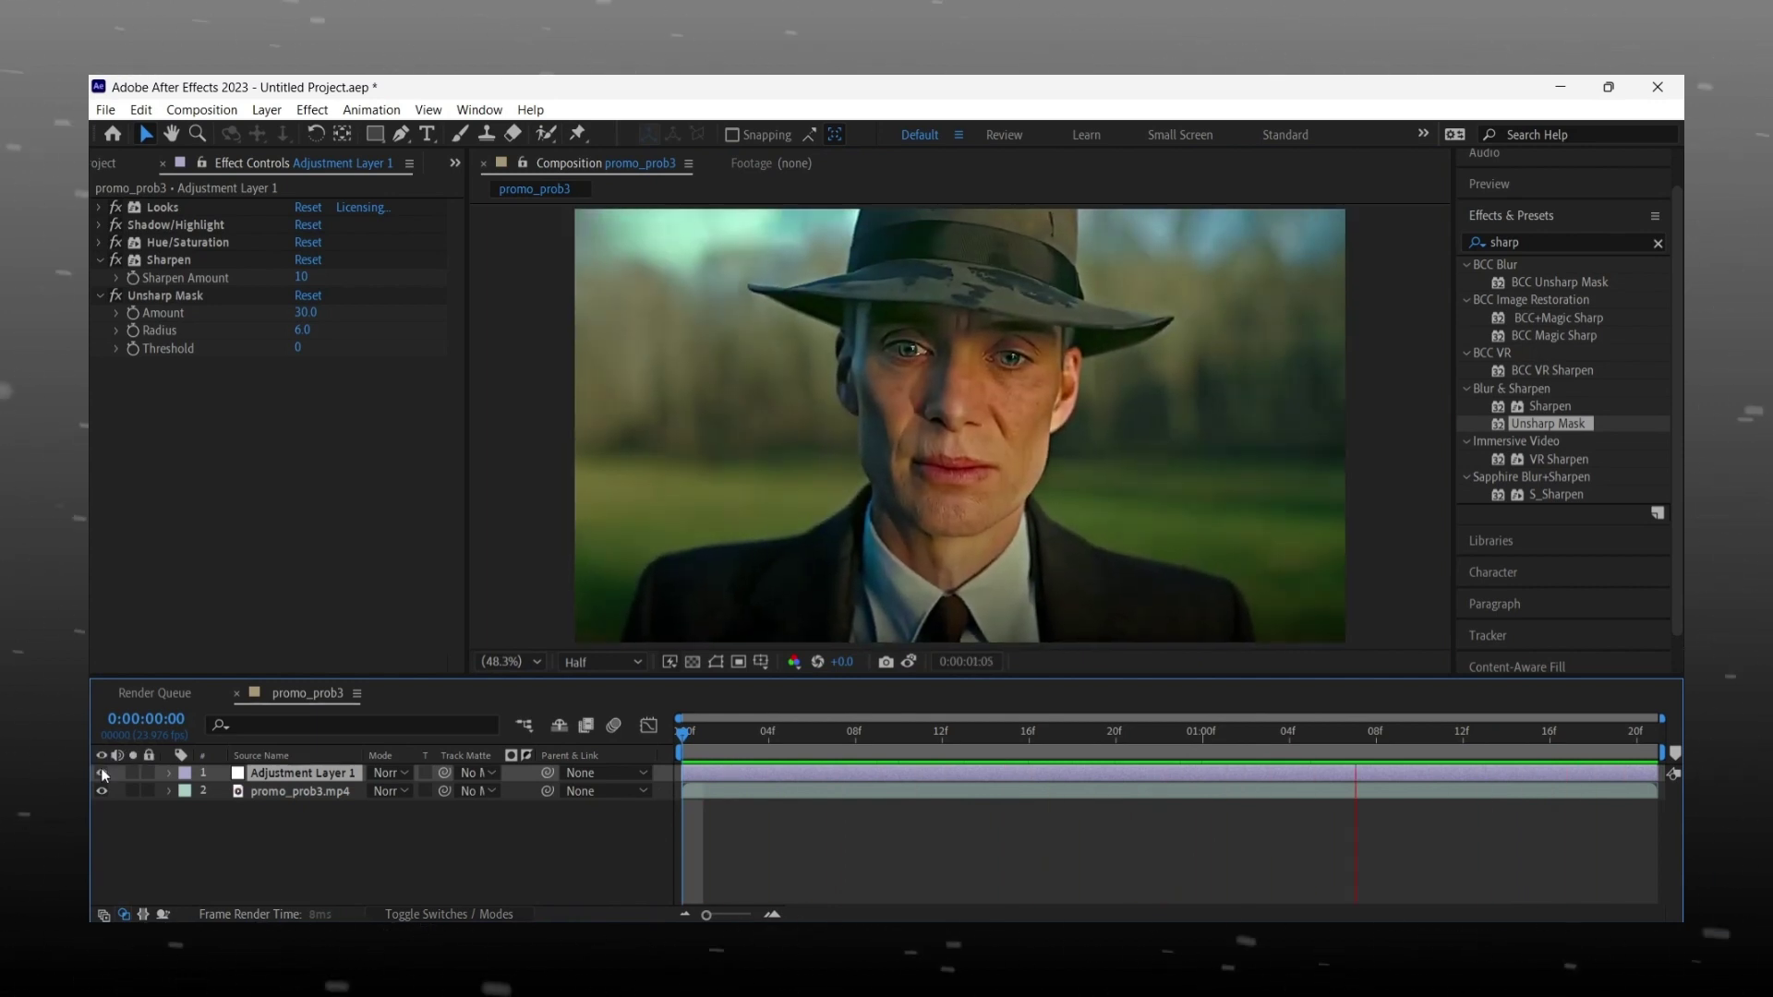
key("space")
left_click(91, 326)
left_click(99, 260)
left_click(98, 278)
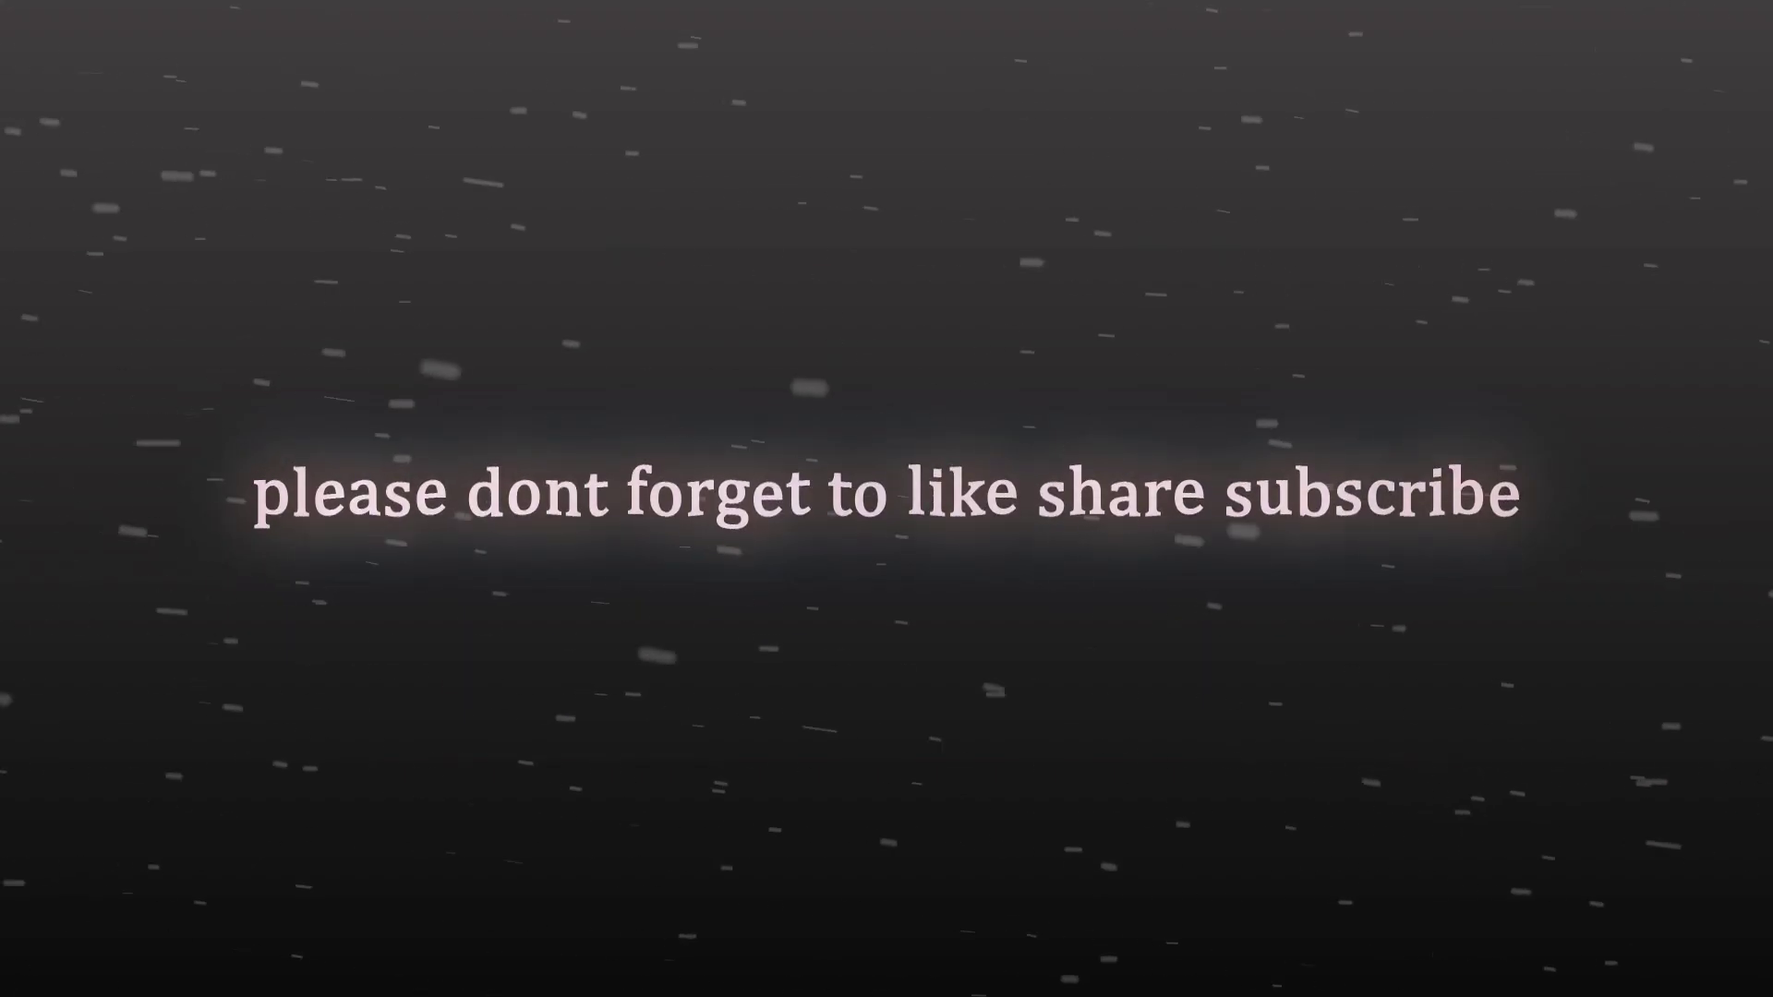